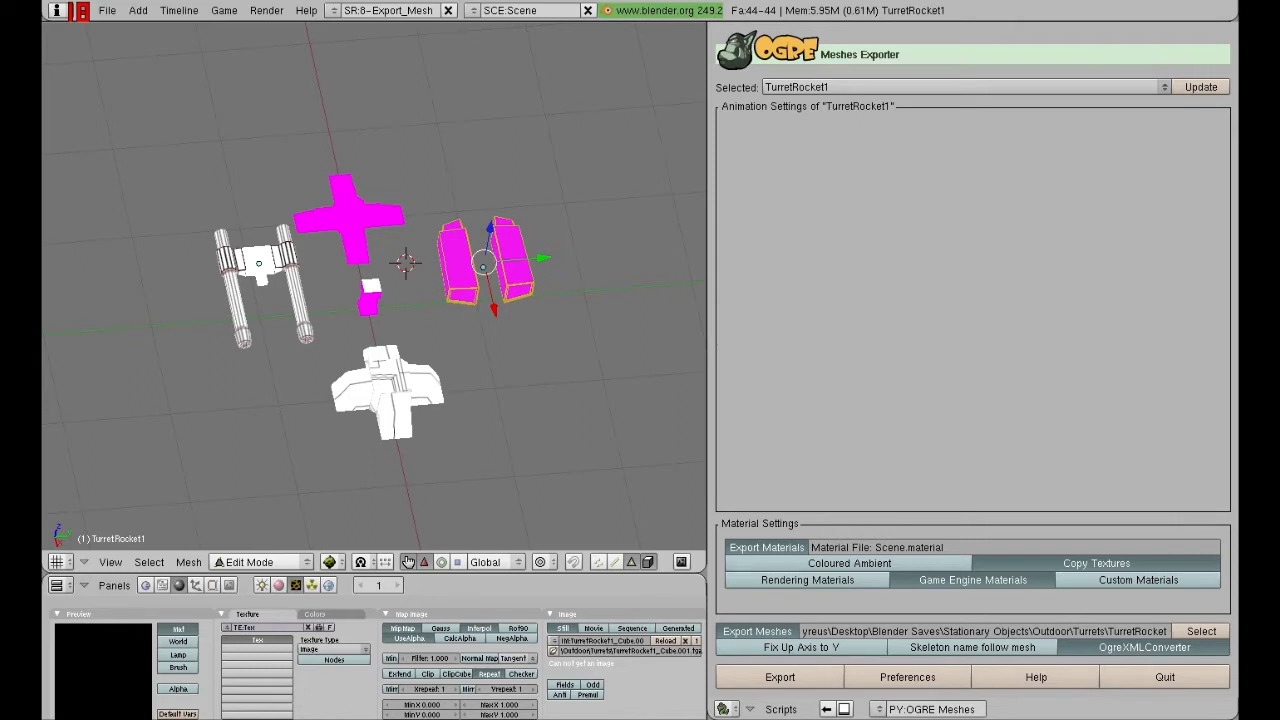
- Switch the viewport to solid shading, deselect the rocket launcher's faces and return TurretRocket1 to Object Mode
mouse_move(400, 300)
middle_mouse_down()
mouse_move(420, 308)
mouse_move(405, 302)
mouse_move(434, 288)
mouse_move(399, 363)
middle_mouse_up()
key("alt+z")
scroll(400, 300, "up", 4)
scroll(400, 300, "down", 3)
key("a")
key("Tab")
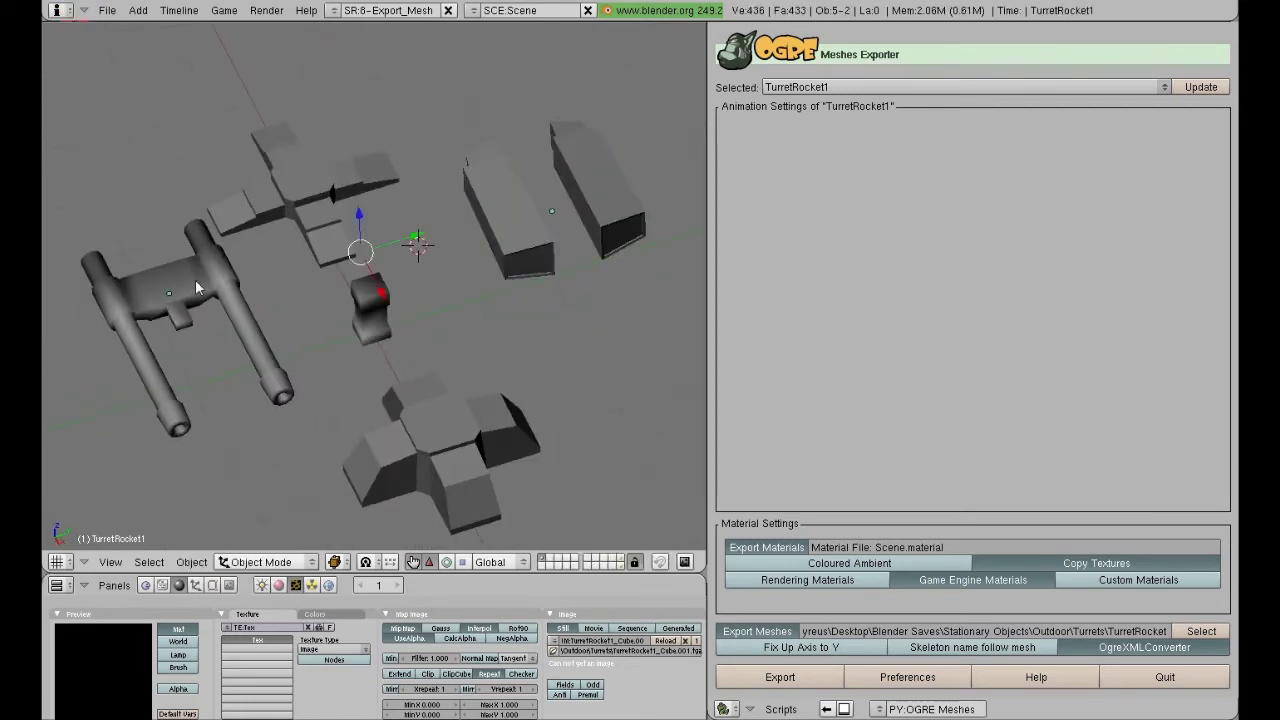
- Compare the TurretGun1 and TurretRocket1 models in wireframe, selecting each in turn
right_click(197, 287)
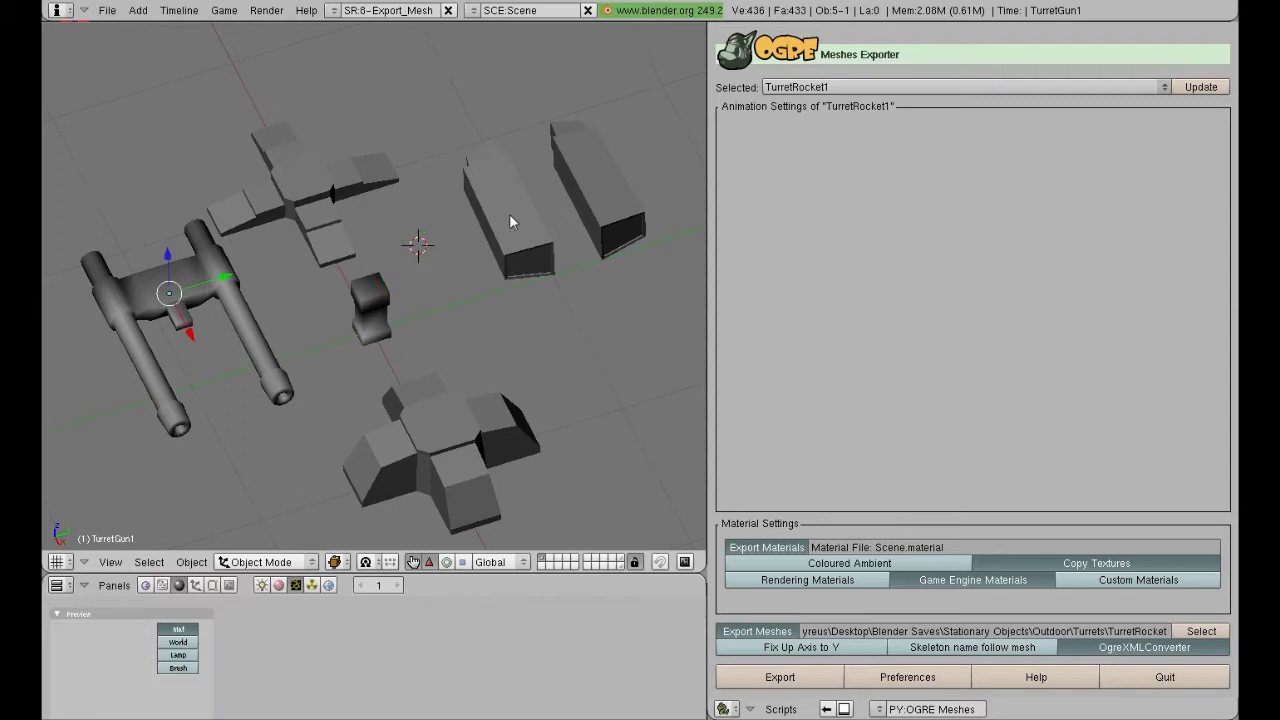
key("z")
right_click(510, 218)
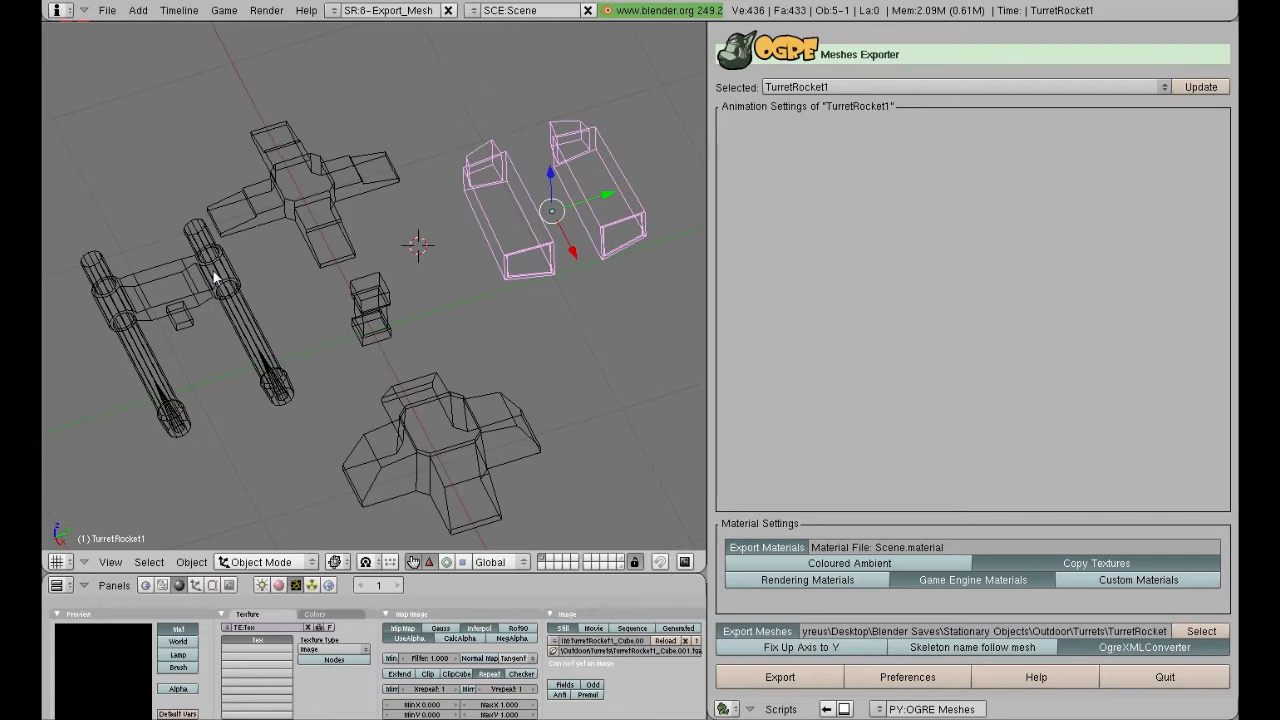
right_click(212, 272)
right_click(513, 242)
right_click(133, 299)
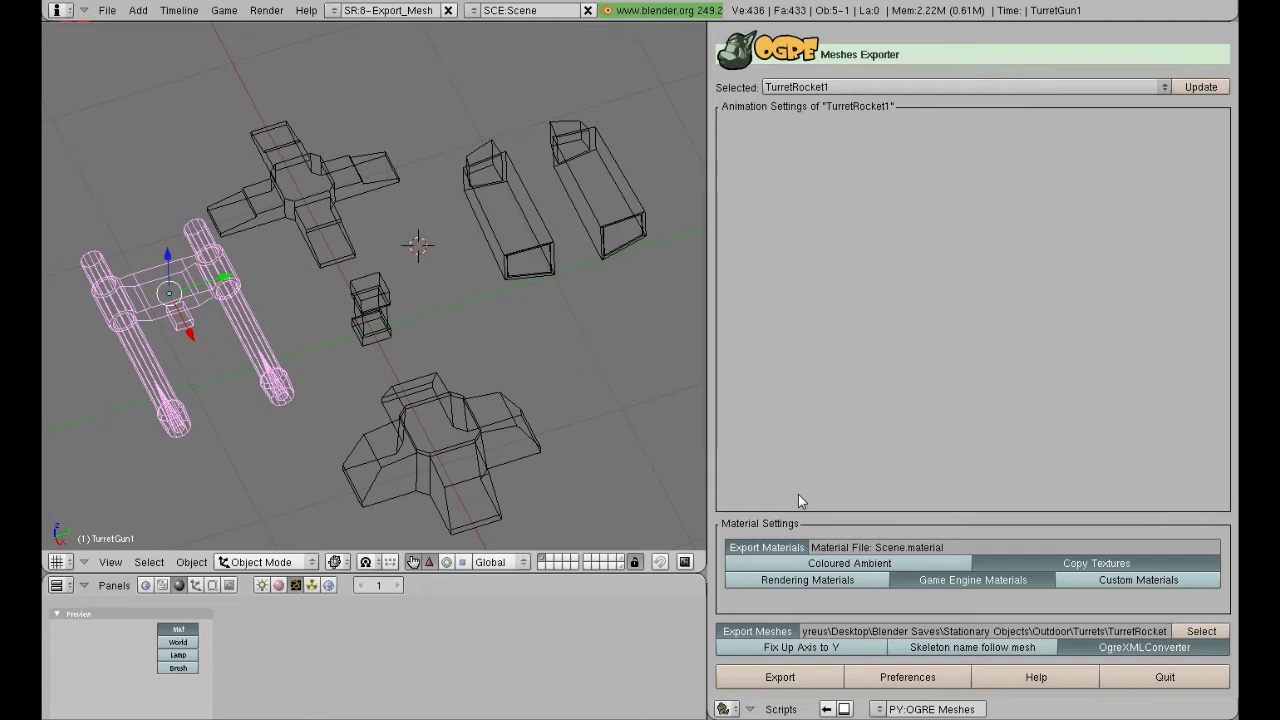
right_click(533, 192)
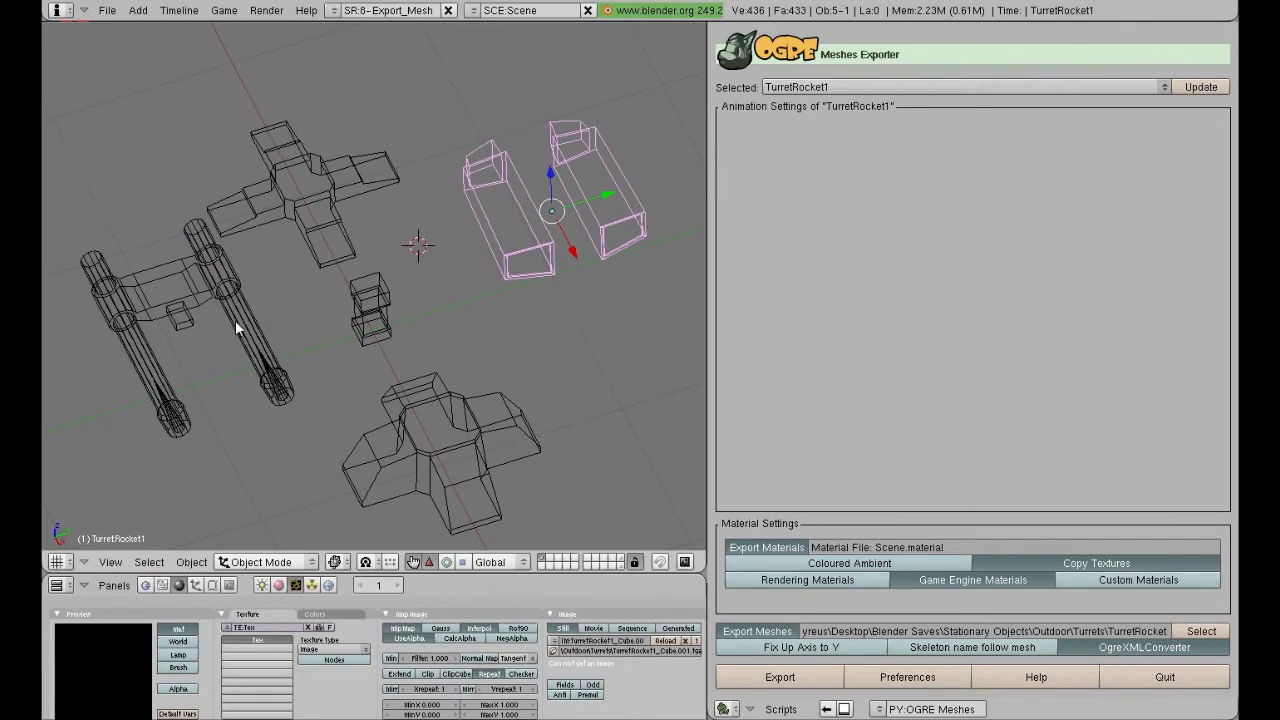
right_click(238, 328)
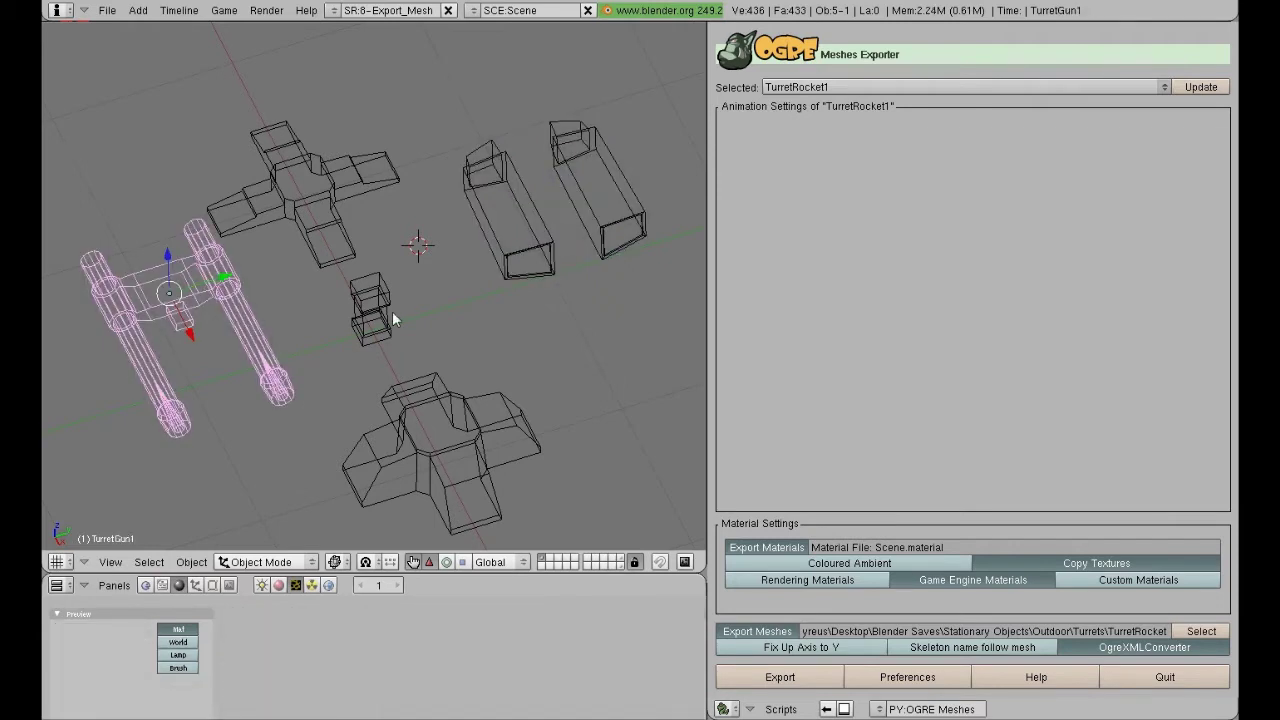
- Inspect the turret arm, TurretBase1 and TurretBase2 in wireframe and solid shading
right_click(392, 311)
middle_click_drag(392, 311, 503, 324)
right_click(291, 180)
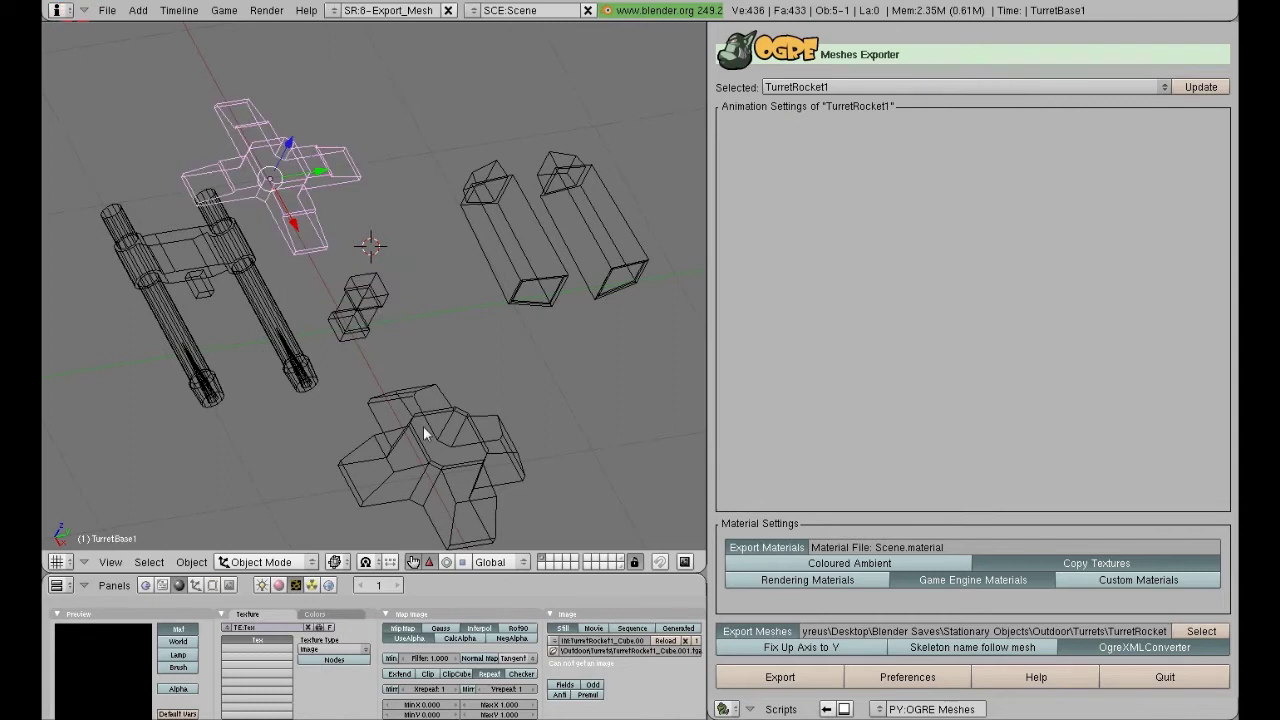
right_click(423, 426)
middle_click_drag(423, 426, 407, 401)
key("z")
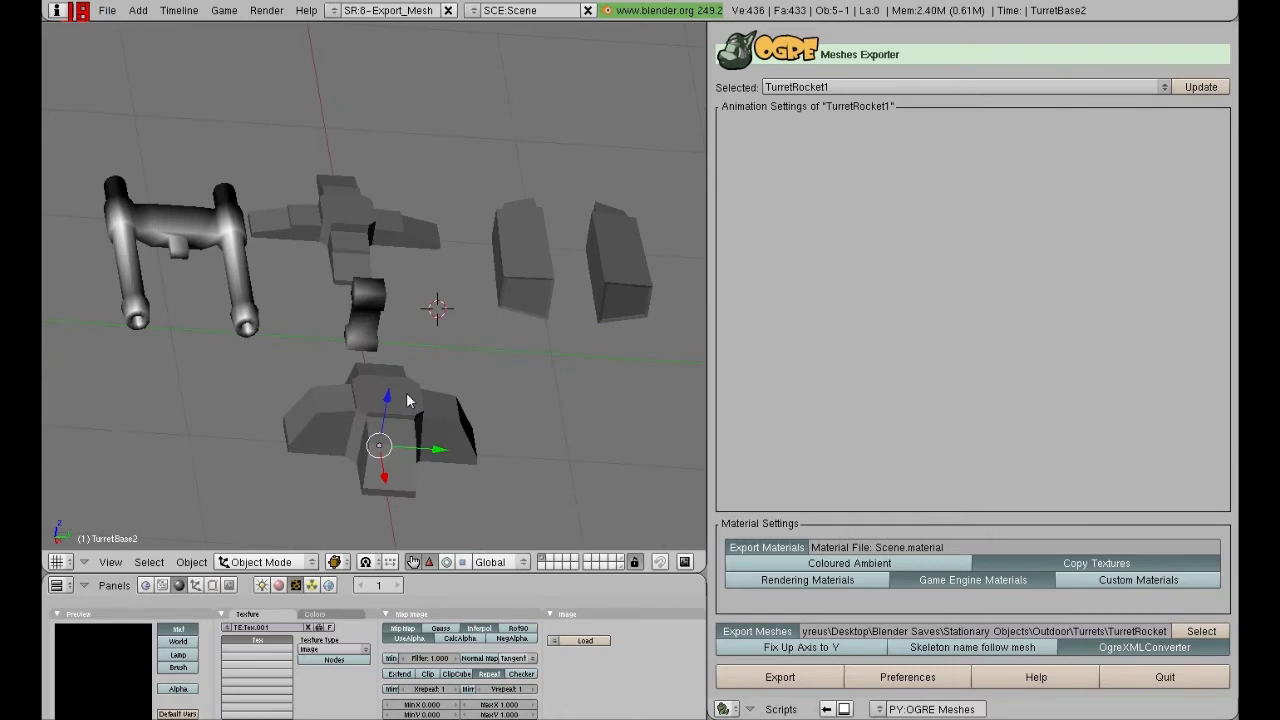
- Examine TurretRocket1 in solid and wireframe shading, and check its material and texture settings
middle_click_drag(407, 401, 310, 383)
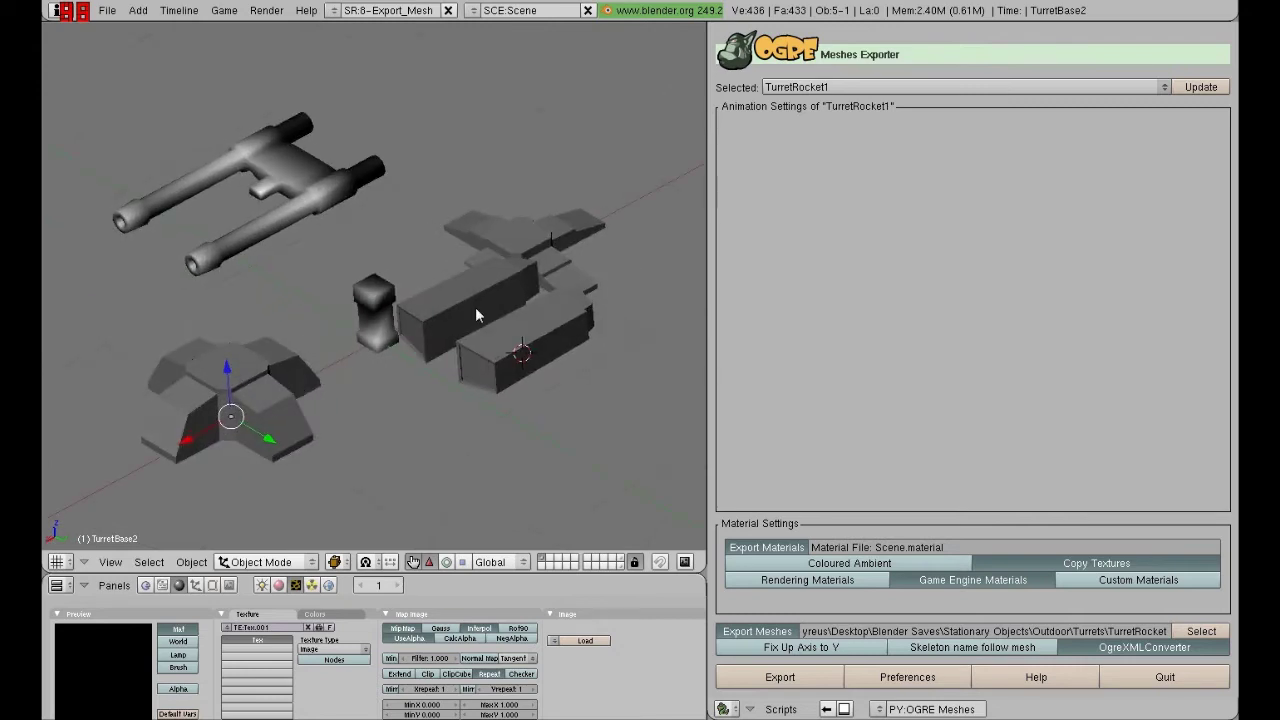
right_click(475, 307)
scroll(466, 320, "up", 2)
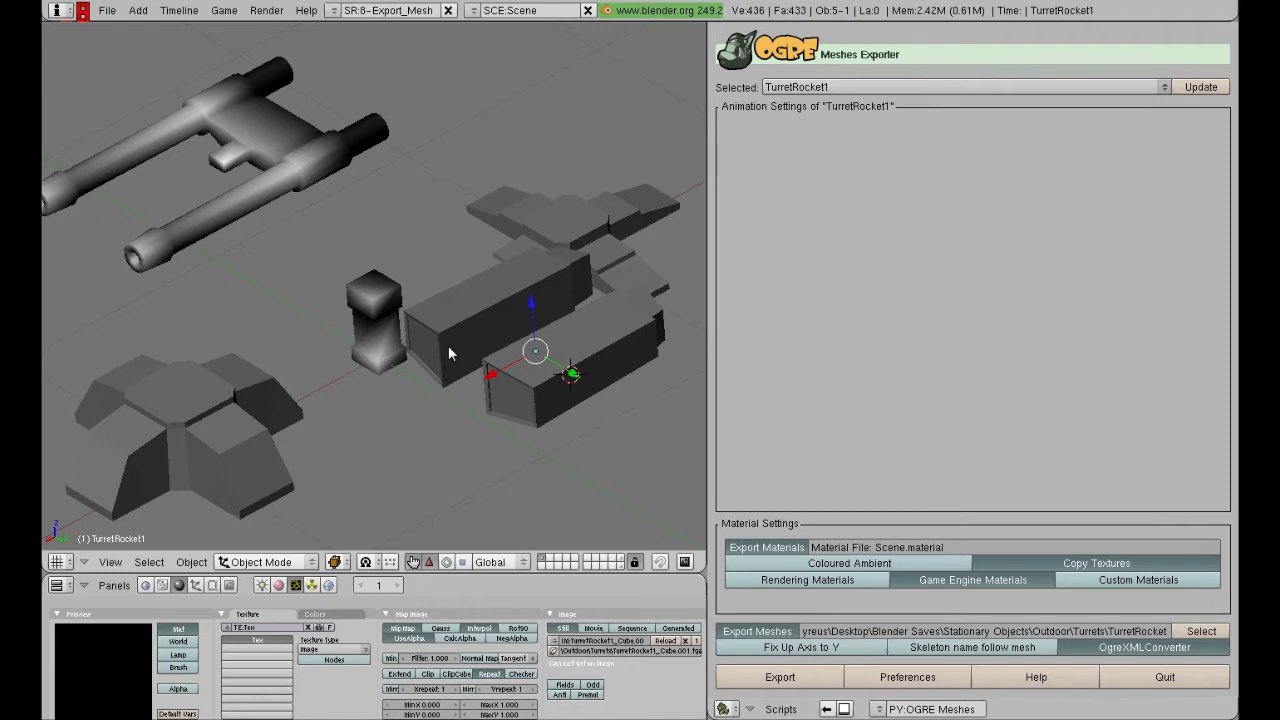
mouse_move(449, 353)
middle_mouse_down()
mouse_move(363, 313)
mouse_move(505, 354)
mouse_move(479, 312)
mouse_move(452, 201)
mouse_move(406, 312)
mouse_move(281, 185)
mouse_move(586, 185)
mouse_move(379, 244)
mouse_move(434, 291)
middle_mouse_up()
key("z")
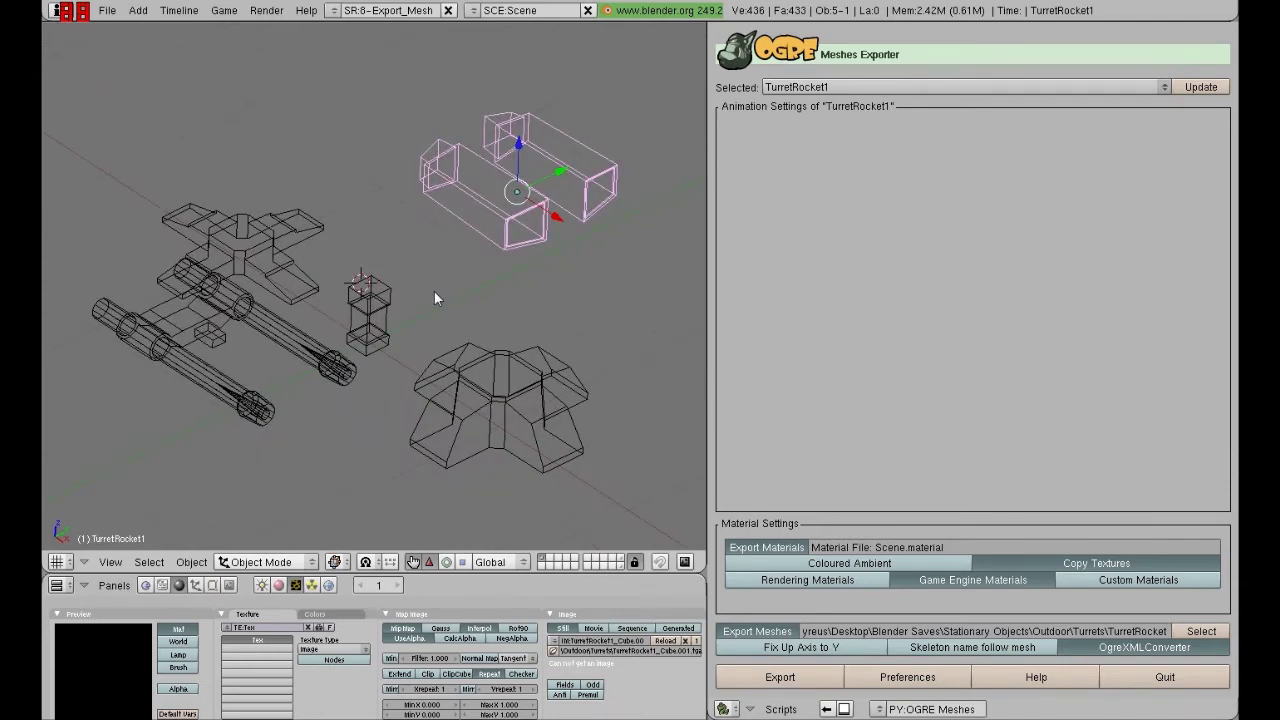
middle_click_drag(434, 298, 426, 306)
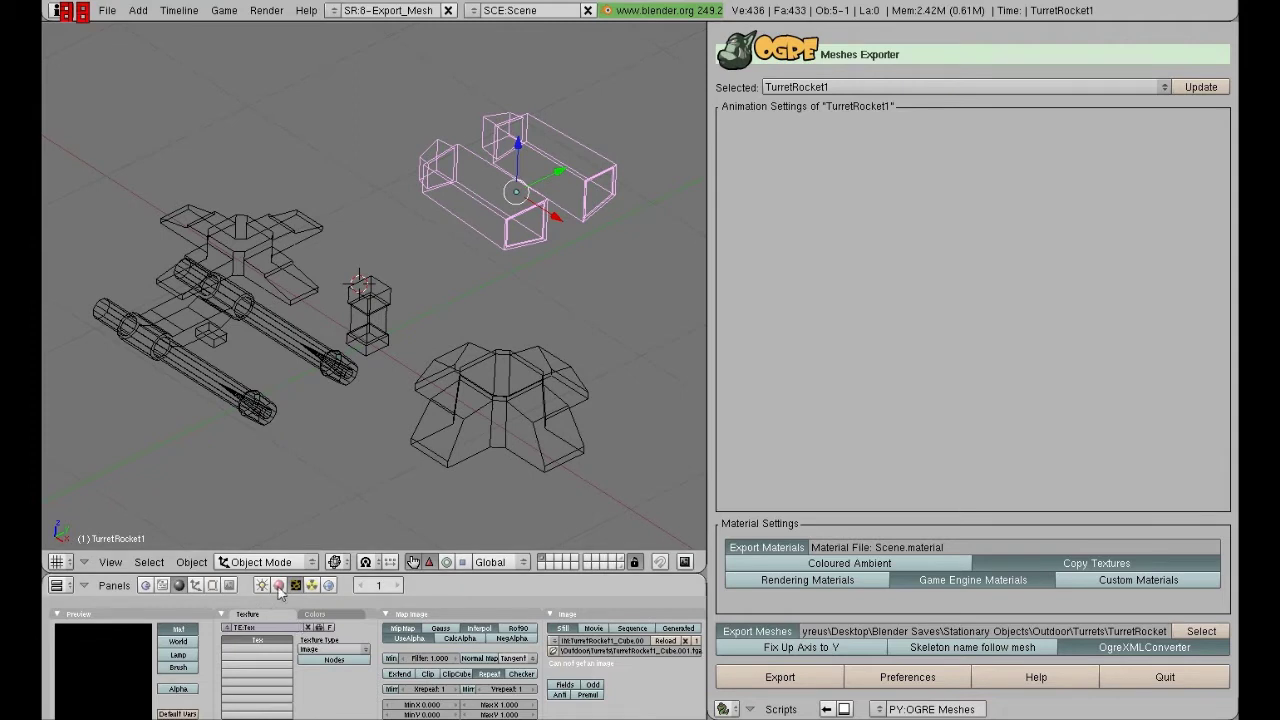
left_click(279, 587)
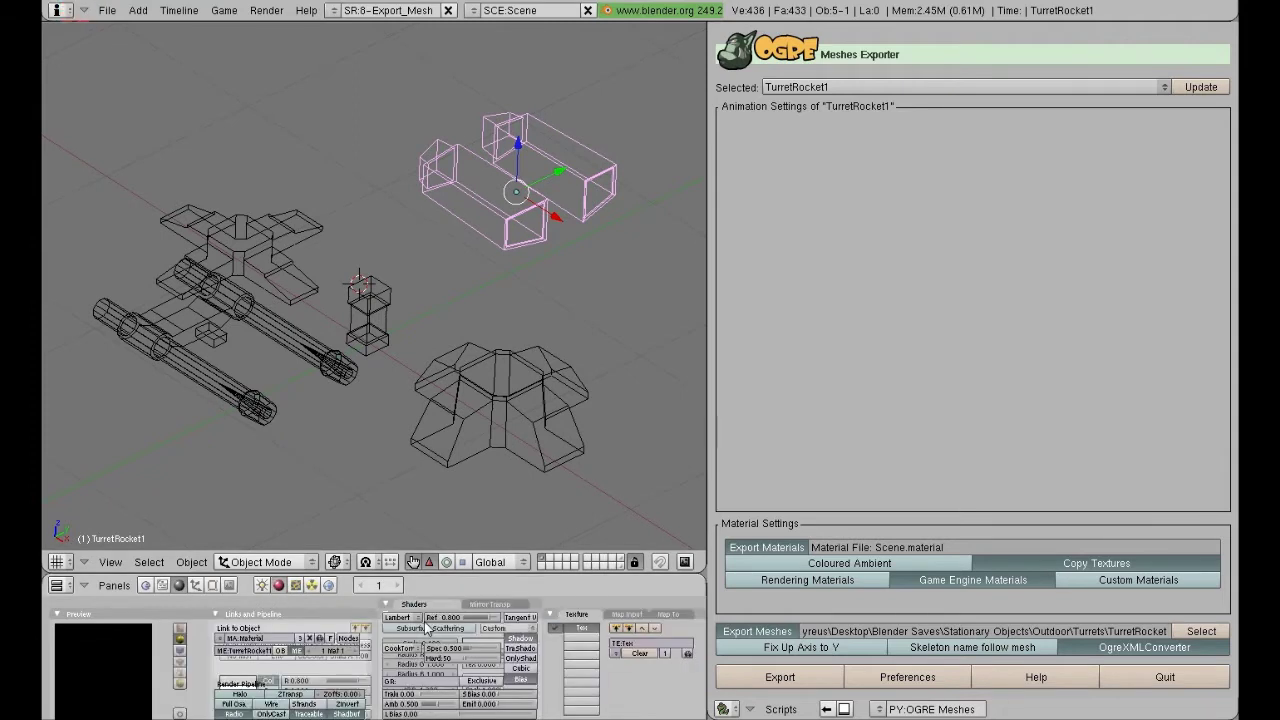
left_click(296, 585)
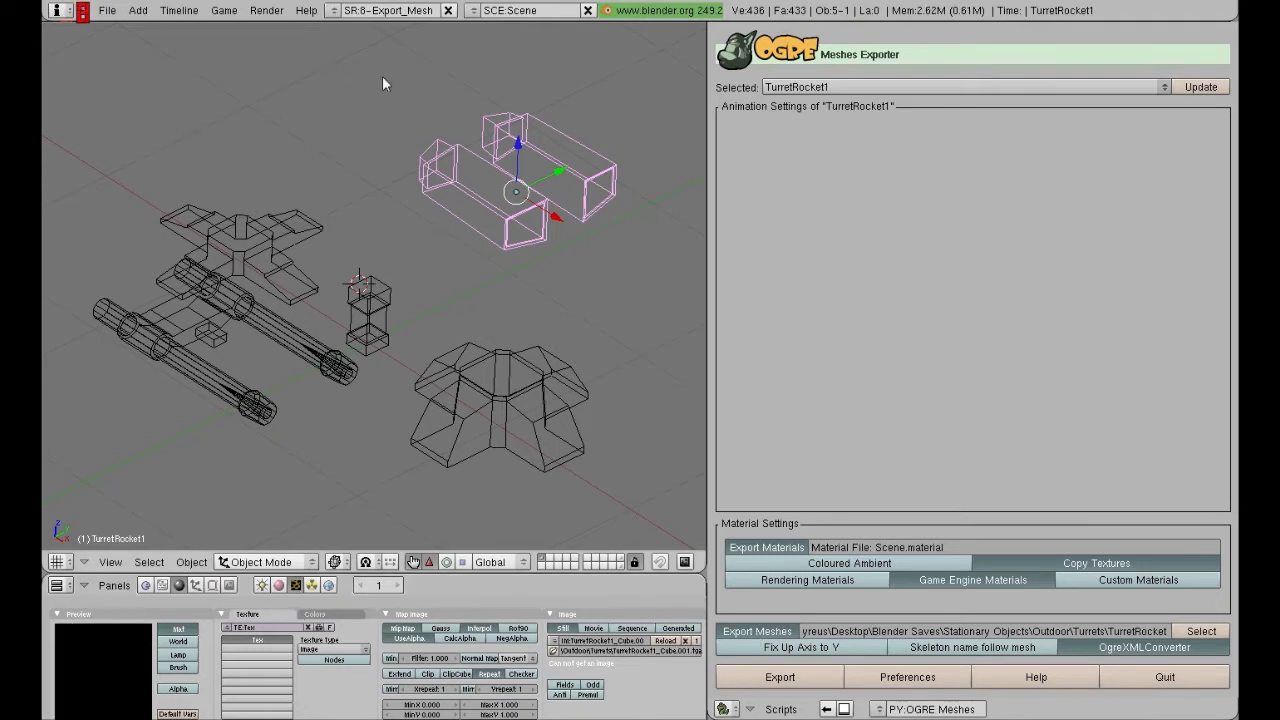
- Go to the UV Mapping screen layout and examine the UV layouts of TurretBase2 and TurretBase1
key("ctrl+Left")
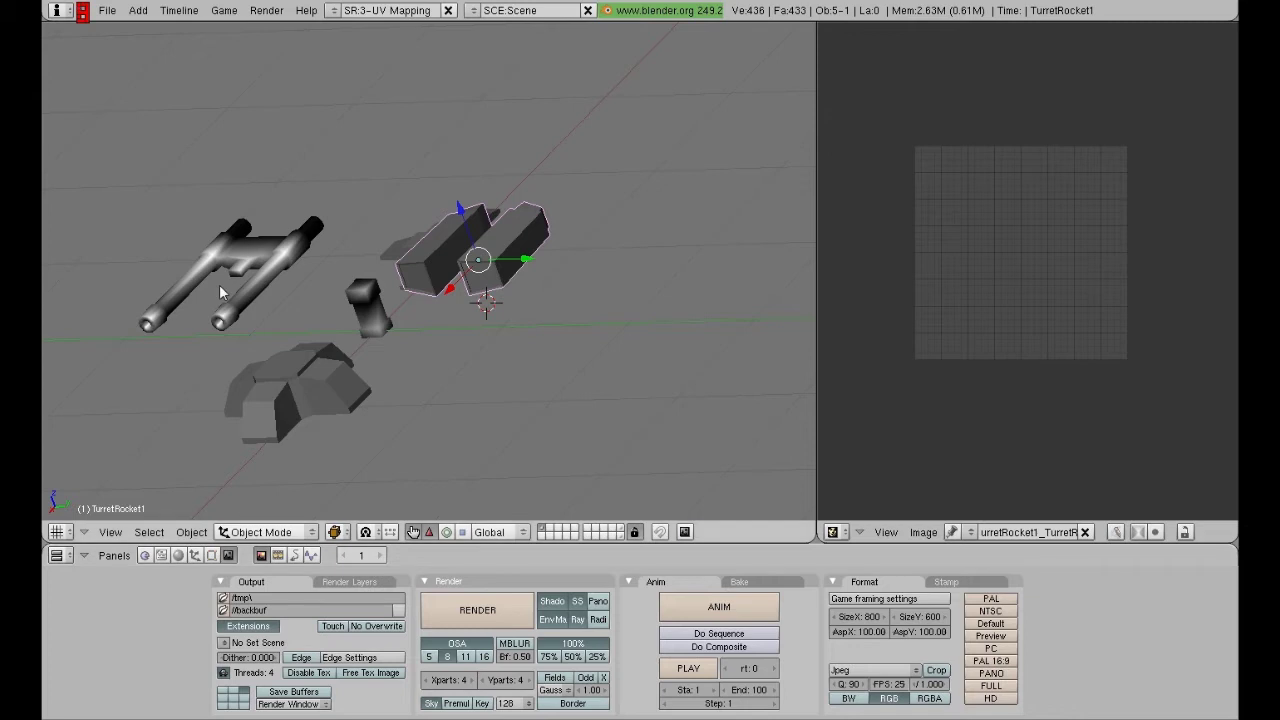
right_click(240, 262)
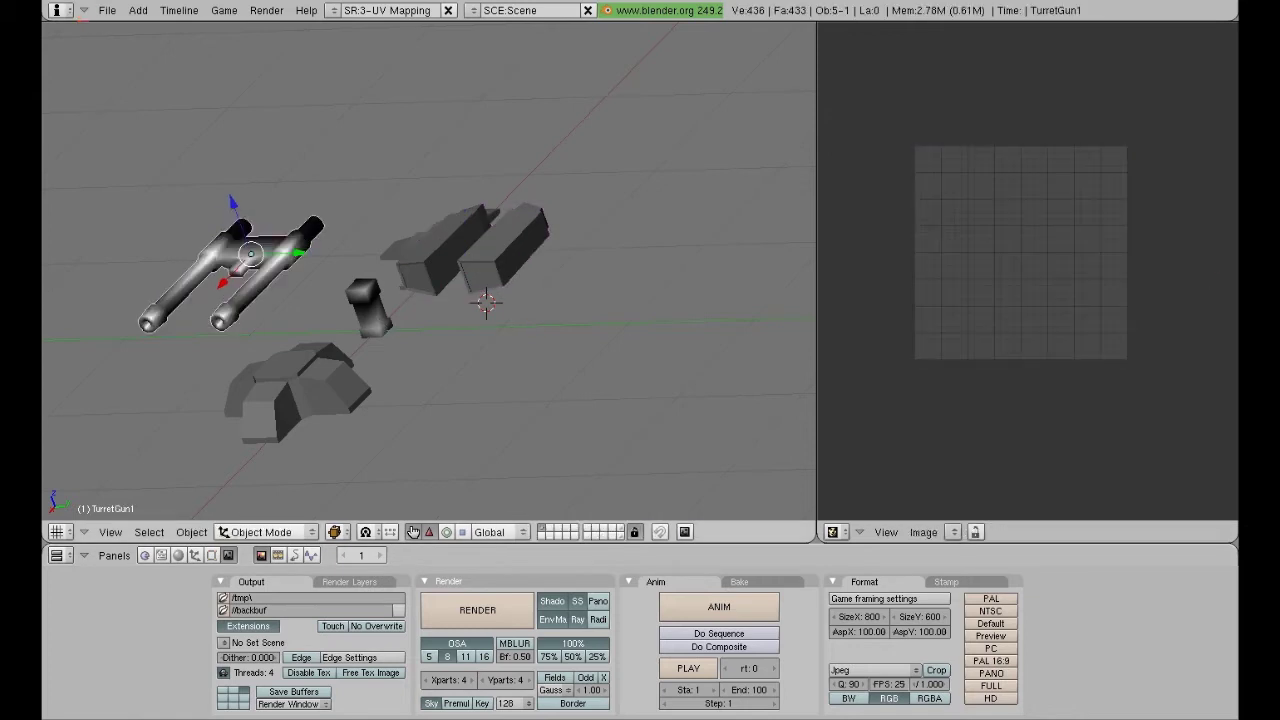
right_click(365, 300)
right_click(300, 395)
key("Tab")
middle_click_drag(300, 395, 350, 370)
key("Tab")
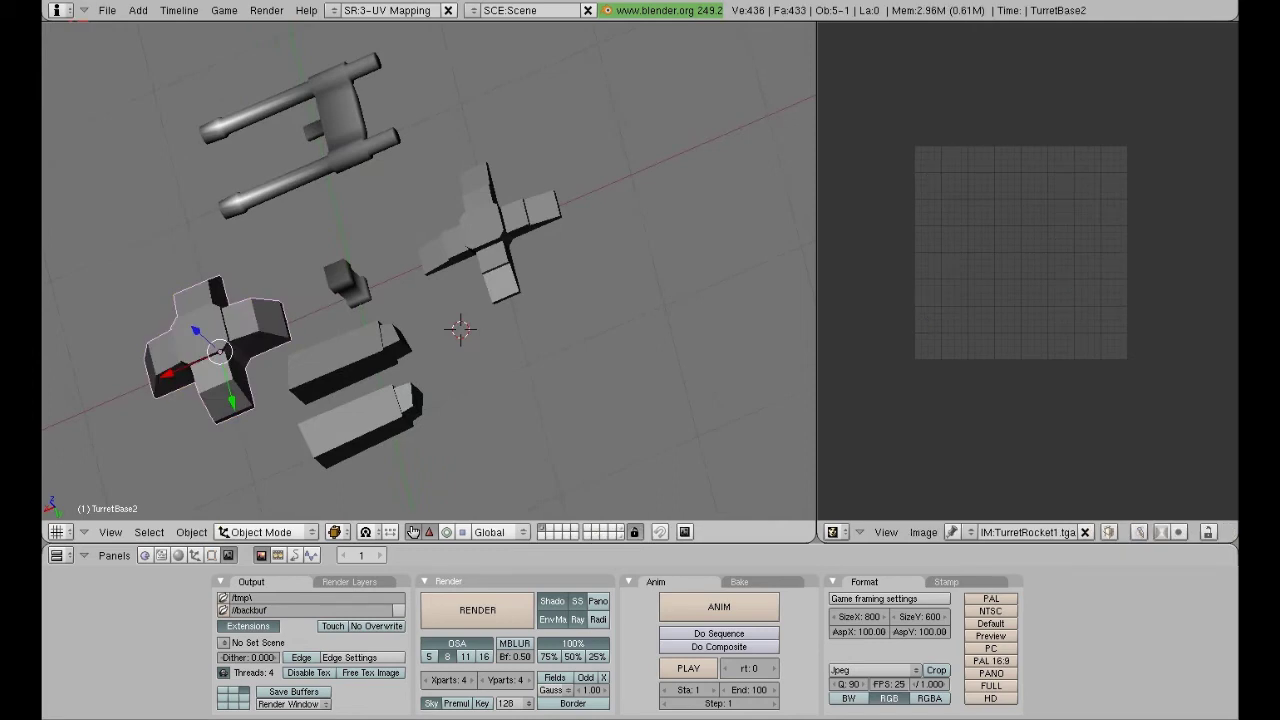
right_click(495, 232)
key("Tab")
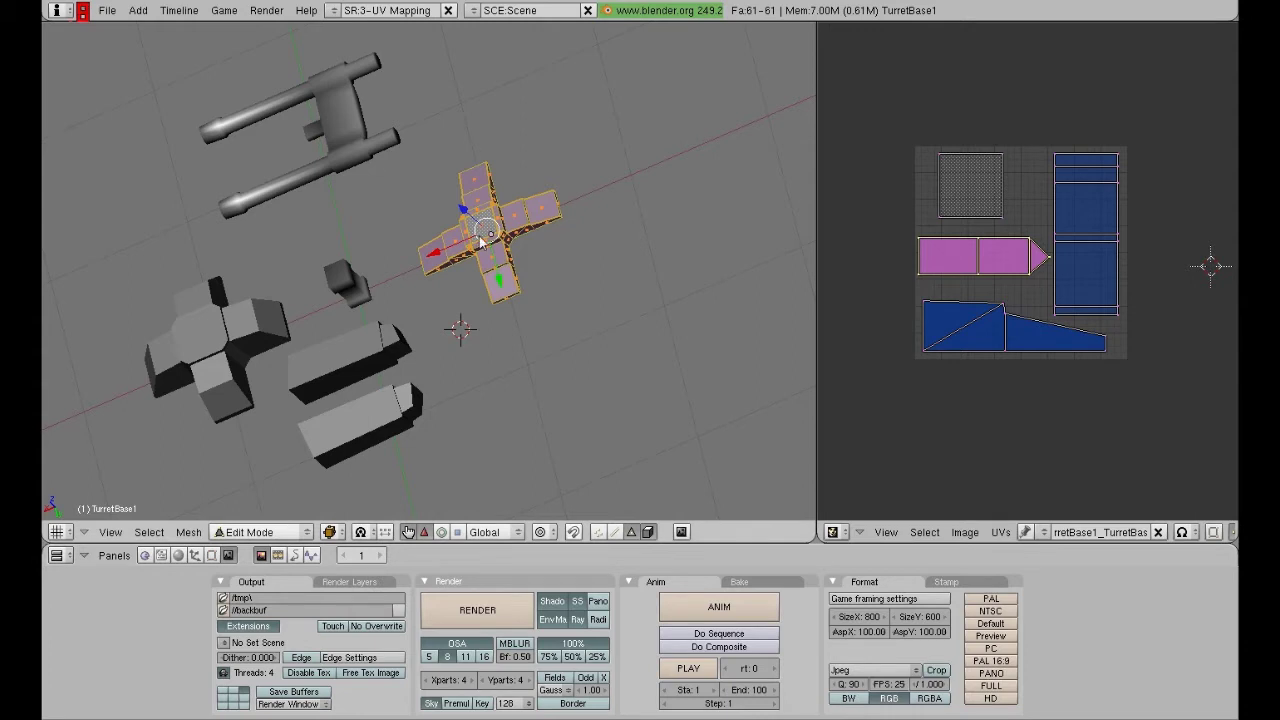
key("Tab")
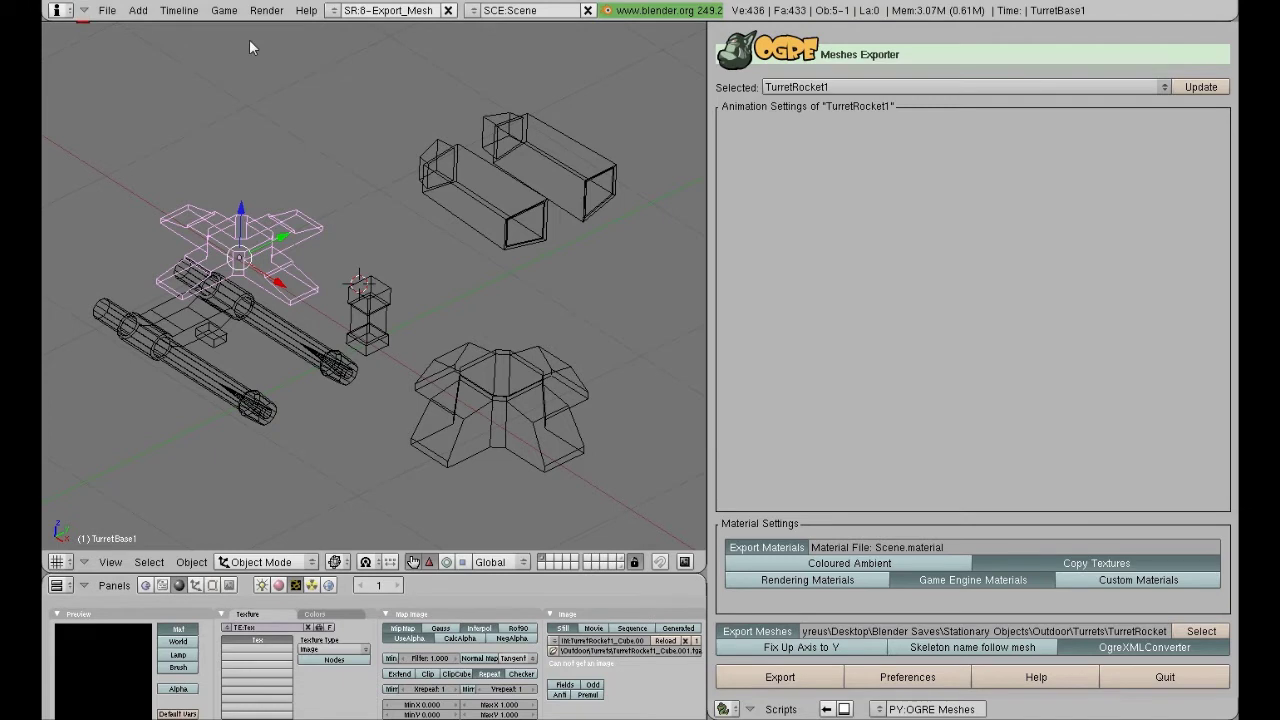
- Review the TurretGun1, TurretRocket1 and turret arm models in the Export_Mesh screen layout
right_click(253, 326)
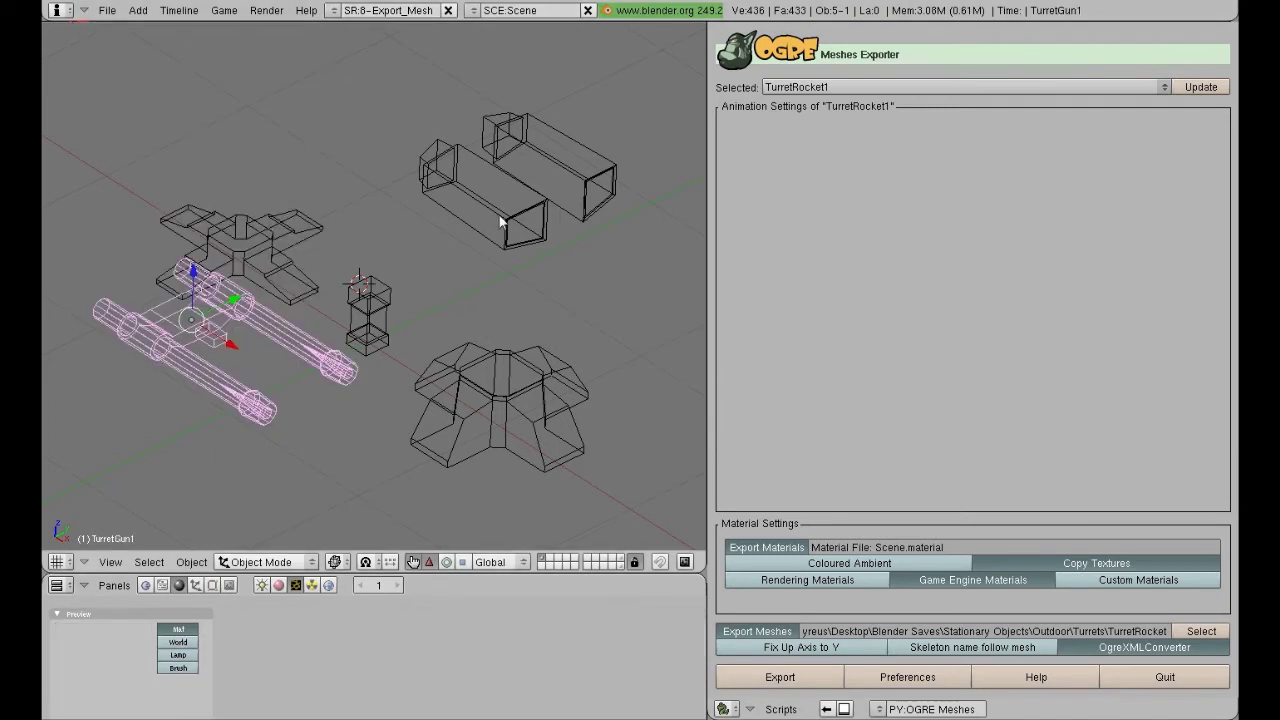
key("z")
right_click(505, 212)
key("z")
mouse_move(557, 302)
middle_mouse_down()
mouse_move(497, 330)
mouse_move(511, 314)
mouse_move(530, 316)
mouse_move(505, 330)
mouse_move(562, 332)
mouse_move(500, 357)
mouse_move(451, 295)
mouse_move(320, 283)
mouse_move(337, 309)
mouse_move(339, 229)
mouse_move(326, 226)
middle_mouse_up()
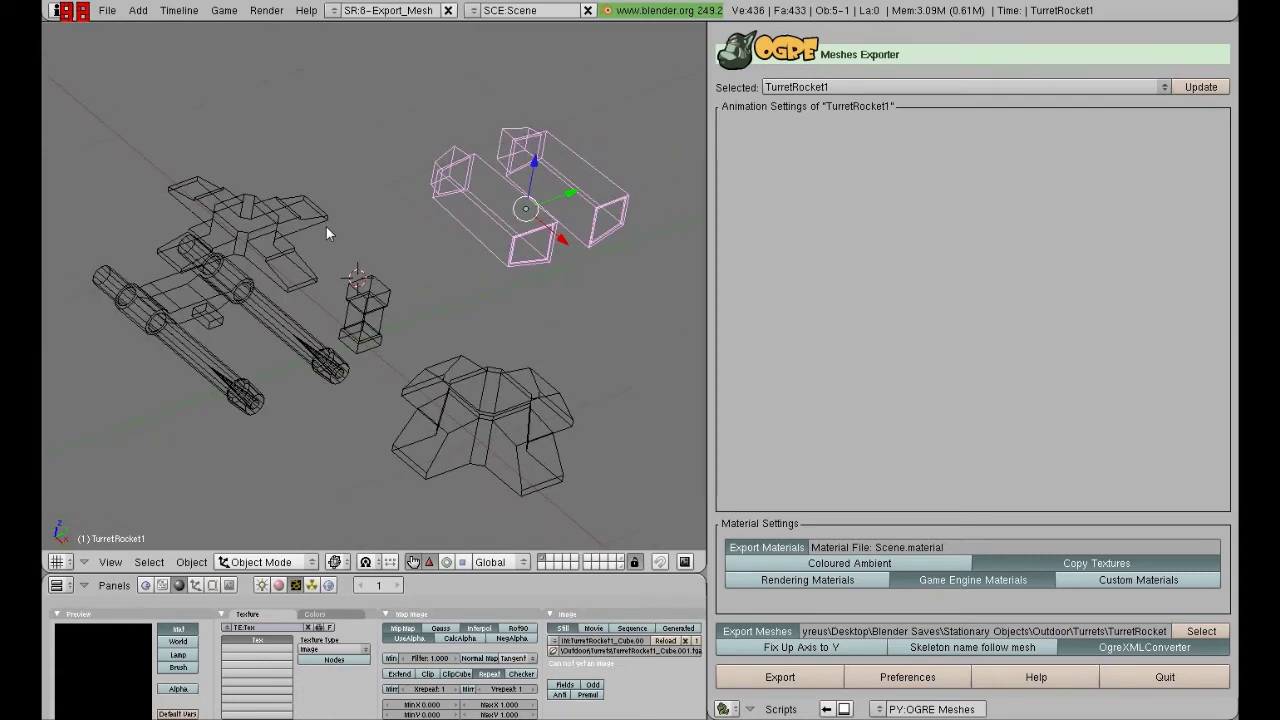
right_click(368, 296)
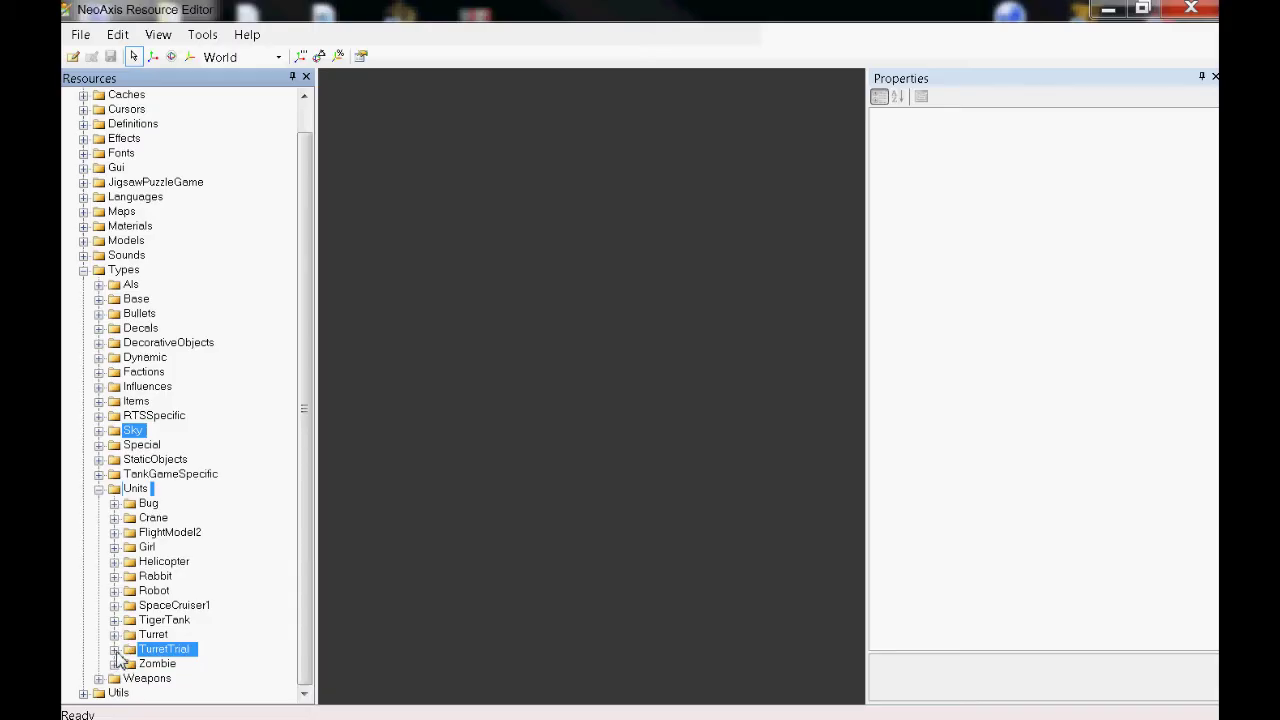
- Switch to NeoAxis Resource Editor and preview TurretArm.mesh and TurretBase1.mesh in the TurretTrial folder
left_click(115, 651)
scroll(140, 560, "down", 1)
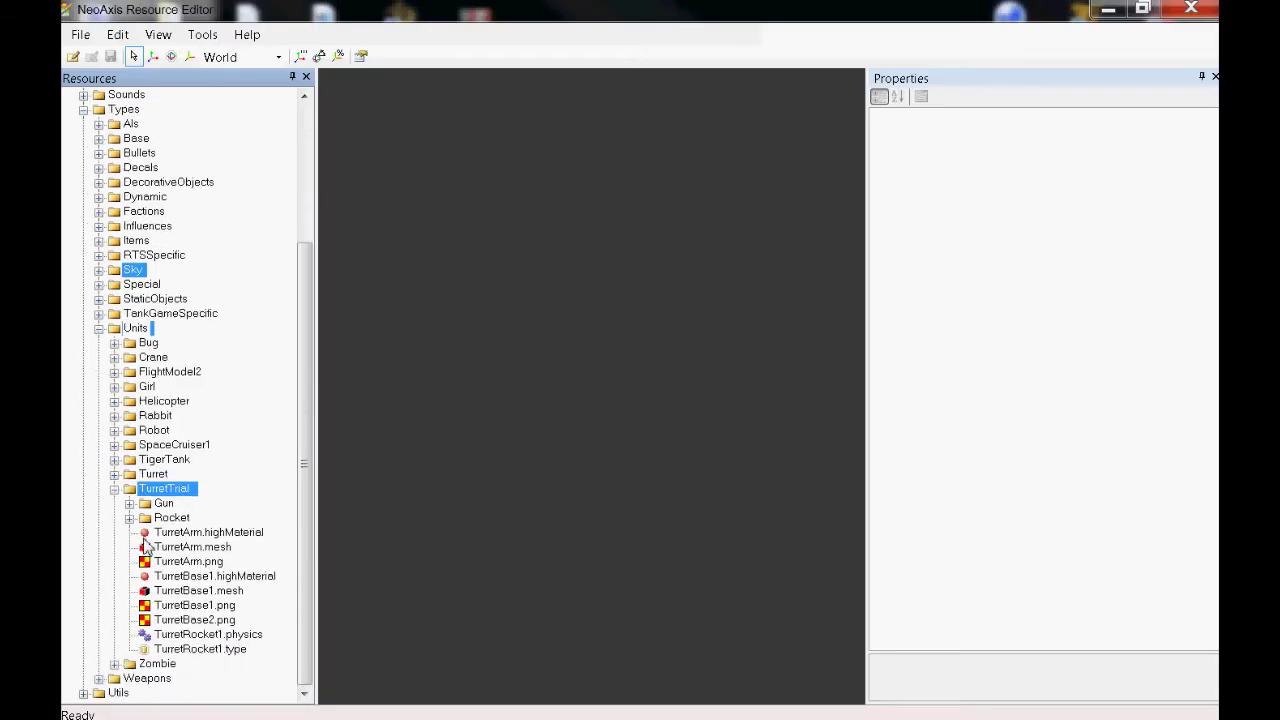
left_click(211, 549)
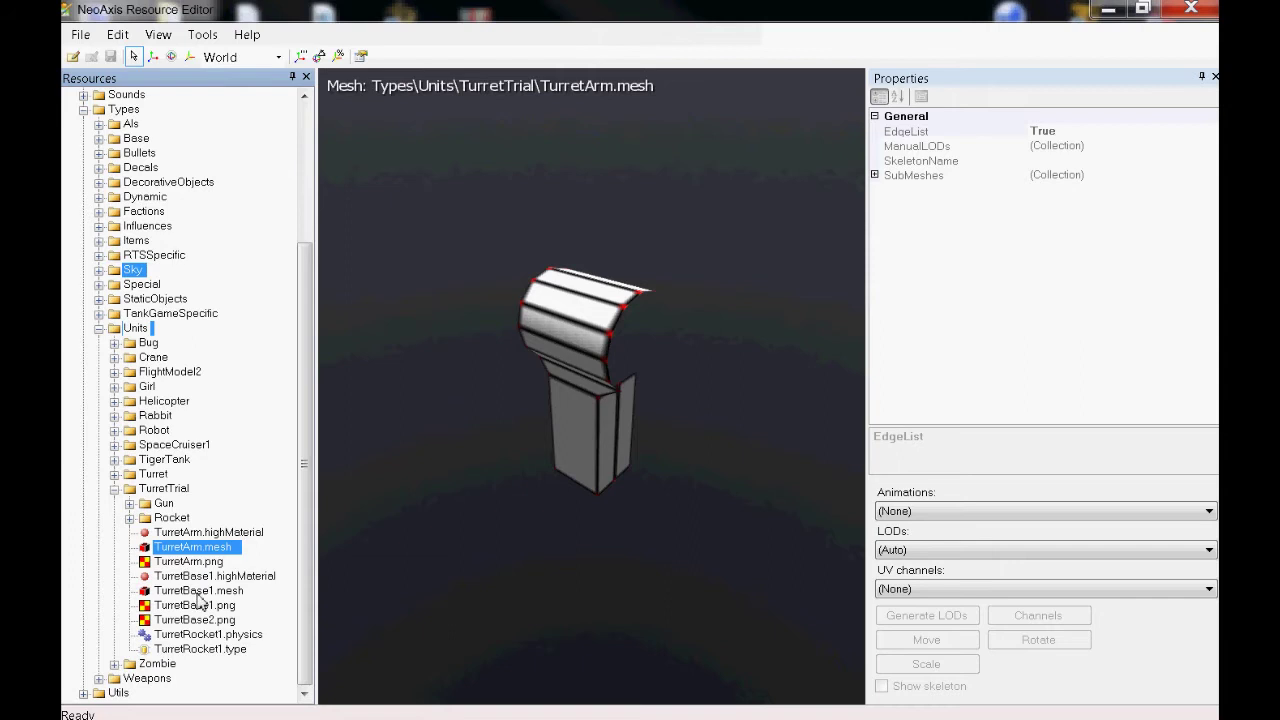
left_click(198, 591)
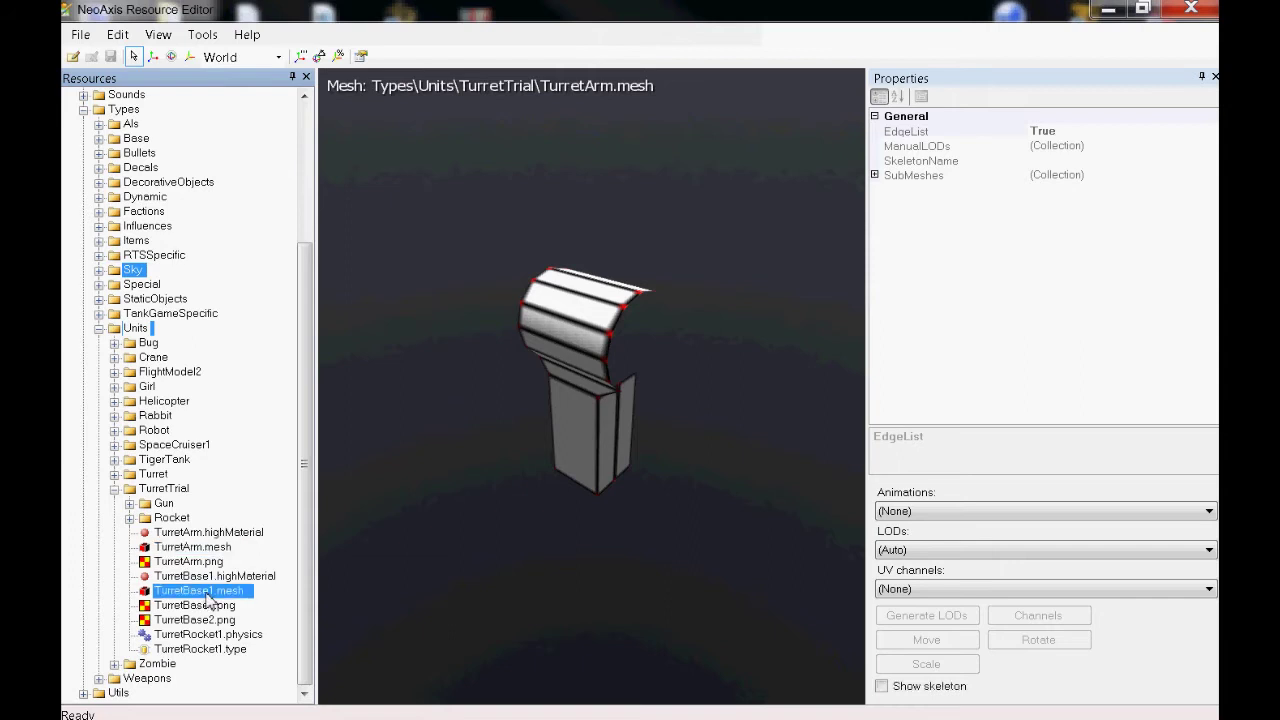
- Preview TurretRocket1Gun.type in the Rocket folder's RocketBullet subfolder
left_click(129, 517)
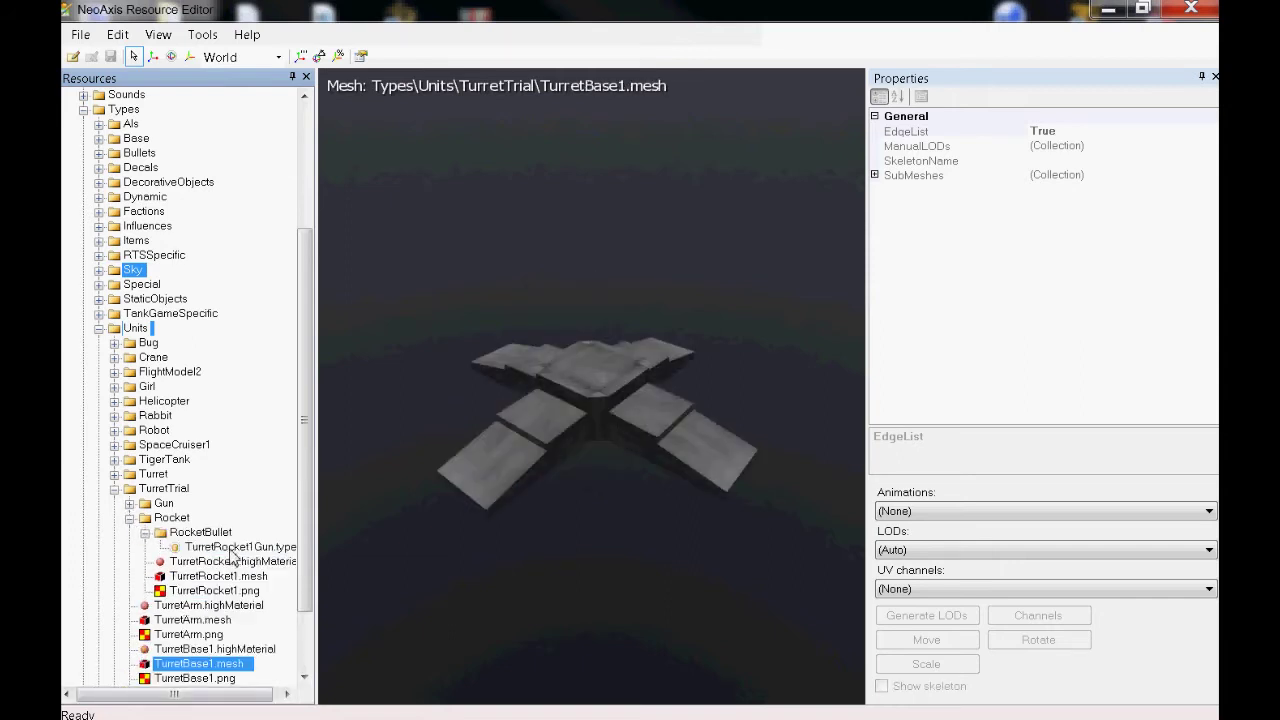
left_click(145, 532)
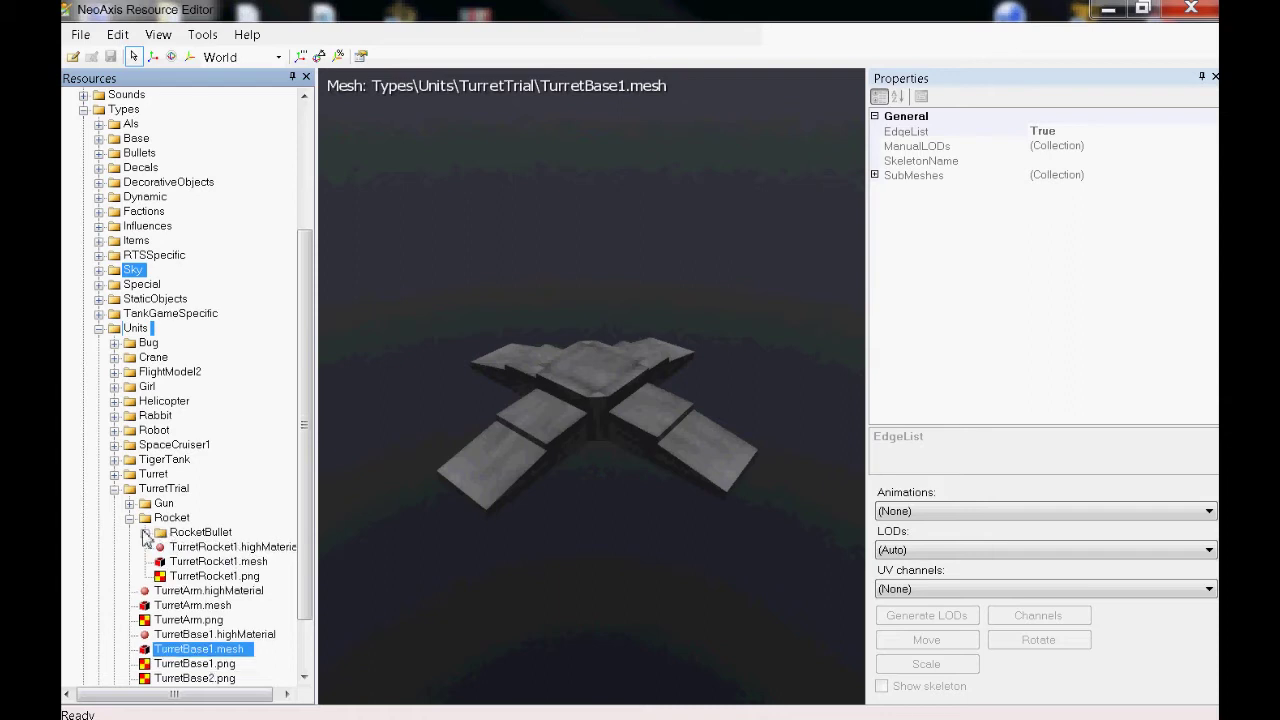
left_click(145, 532)
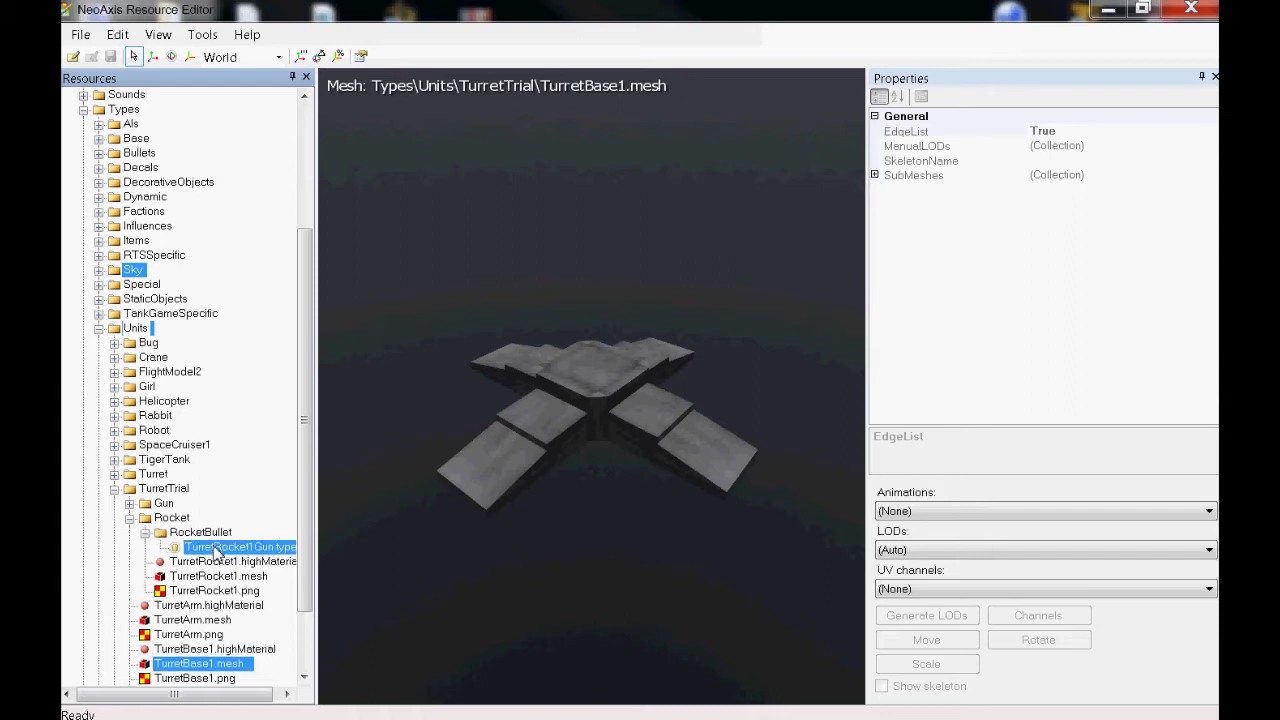
left_click(215, 548)
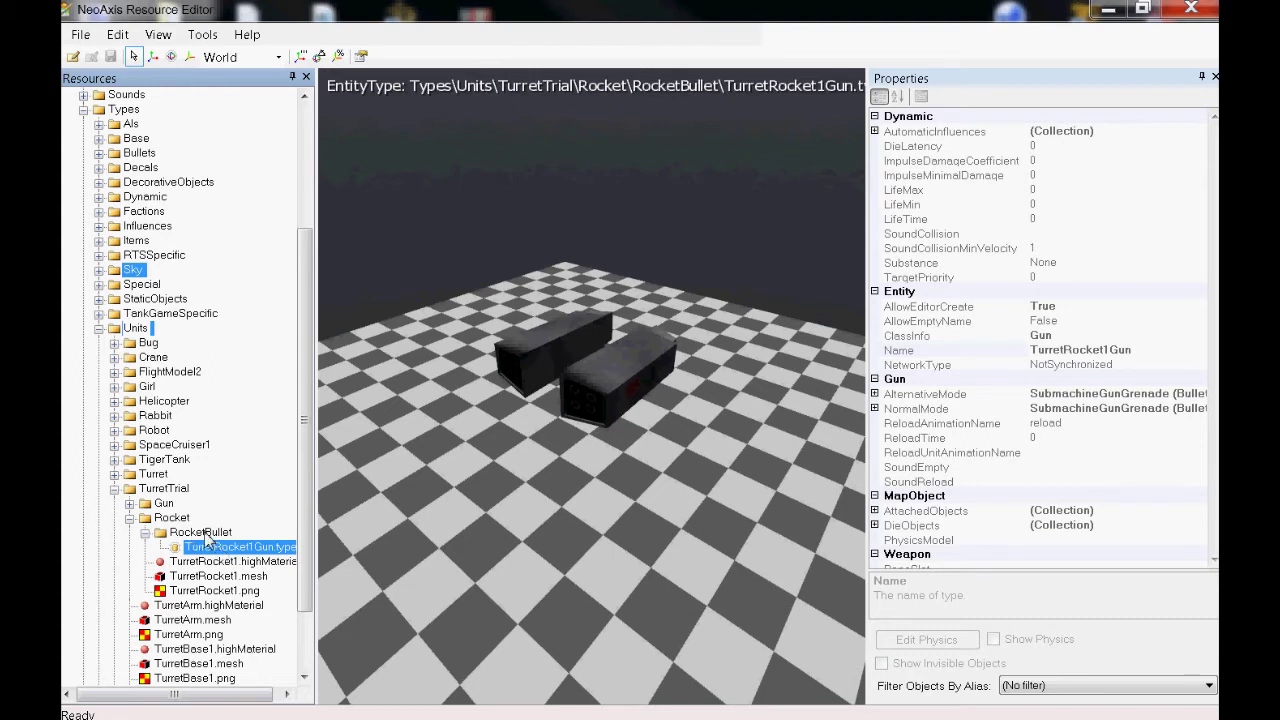
right_click(205, 537)
left_click(323, 552)
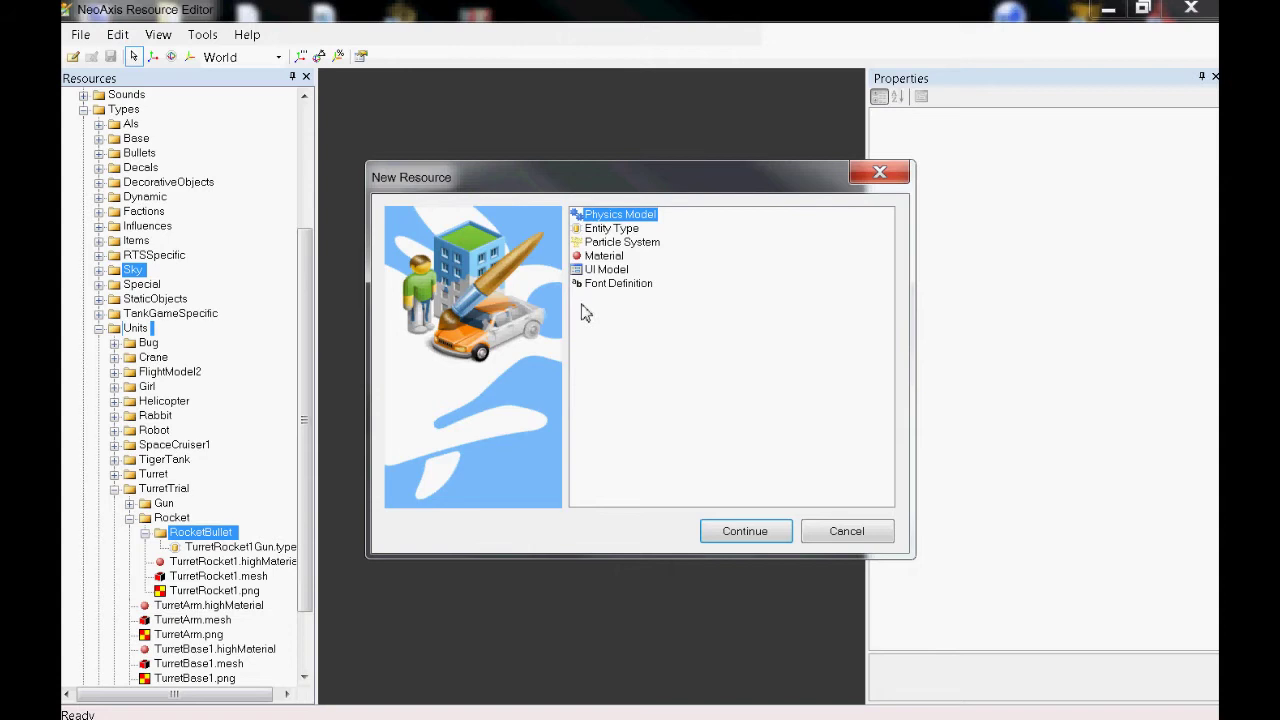
left_click(632, 230)
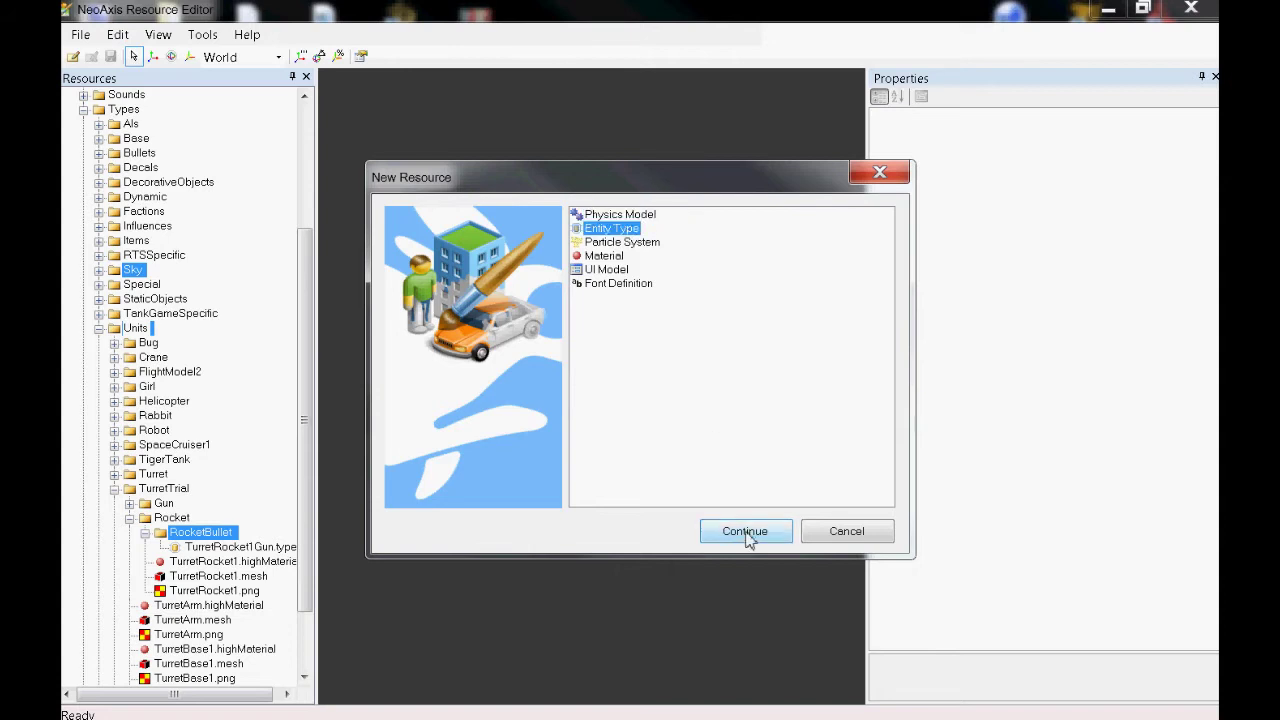
left_click(746, 533)
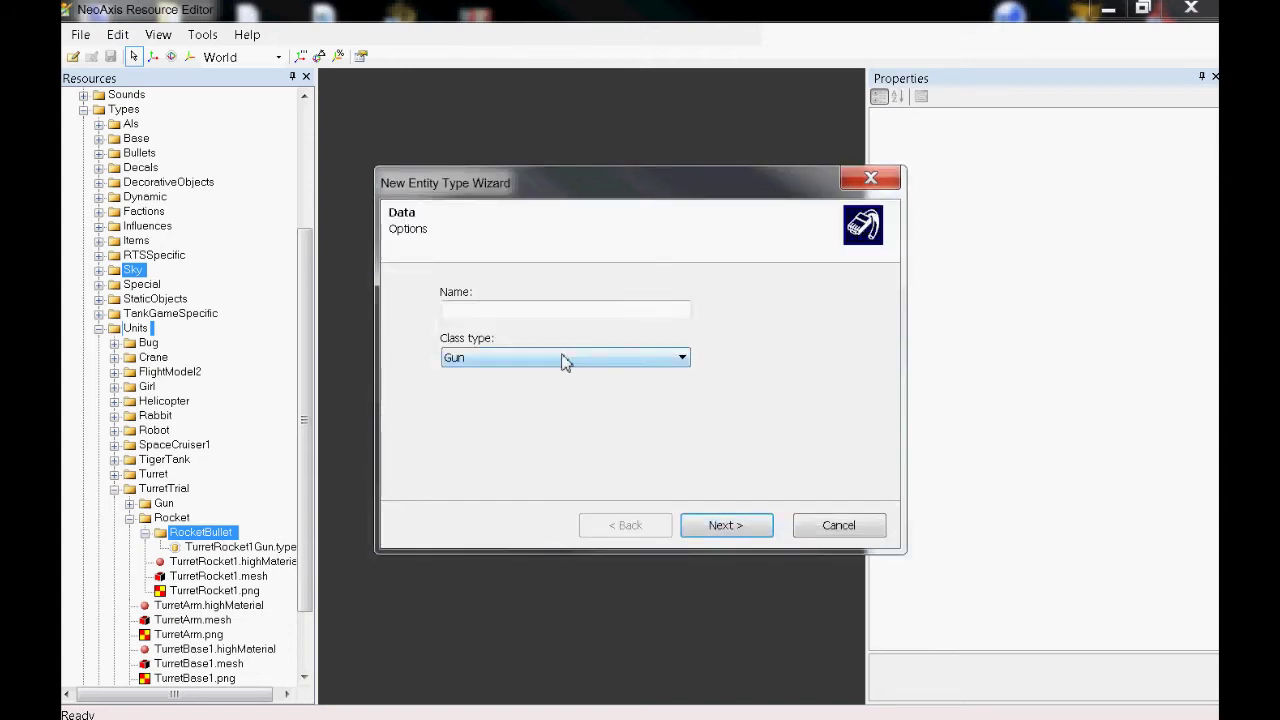
left_click(605, 309)
left_click(826, 530)
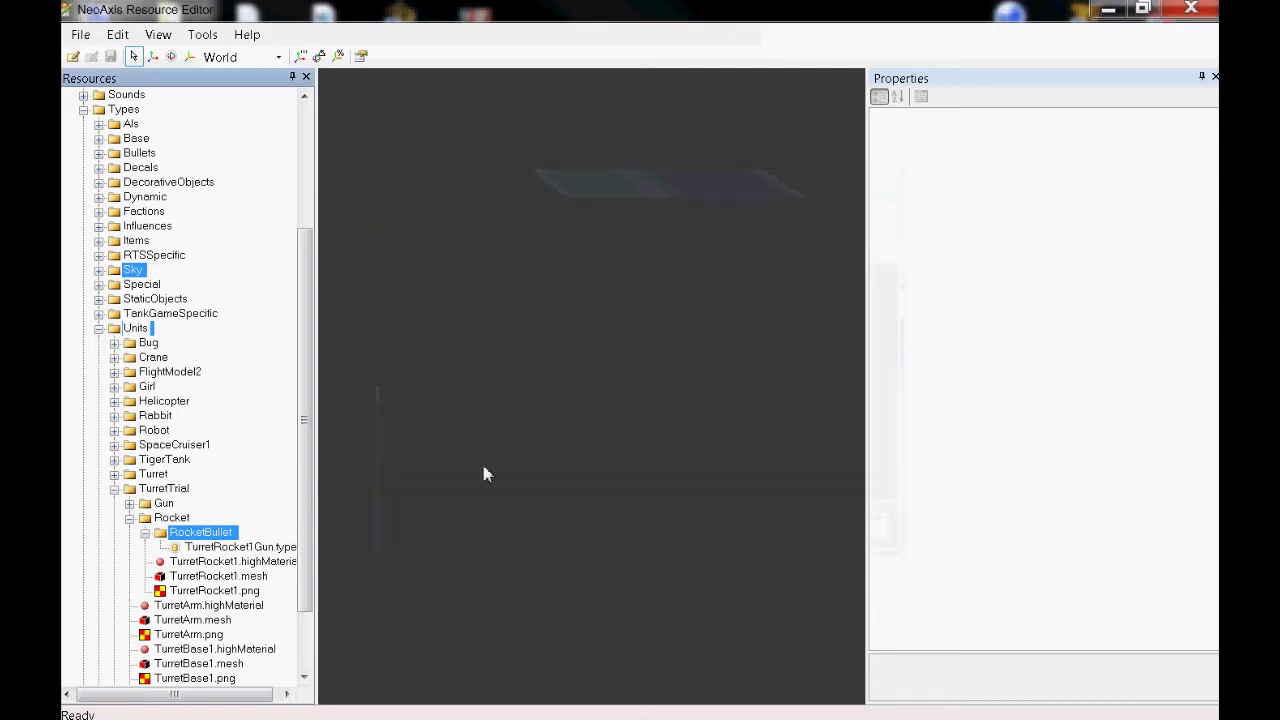
- Open TurretRocket1Gun.type for editing
left_click(268, 547)
right_click(268, 548)
left_click(307, 557)
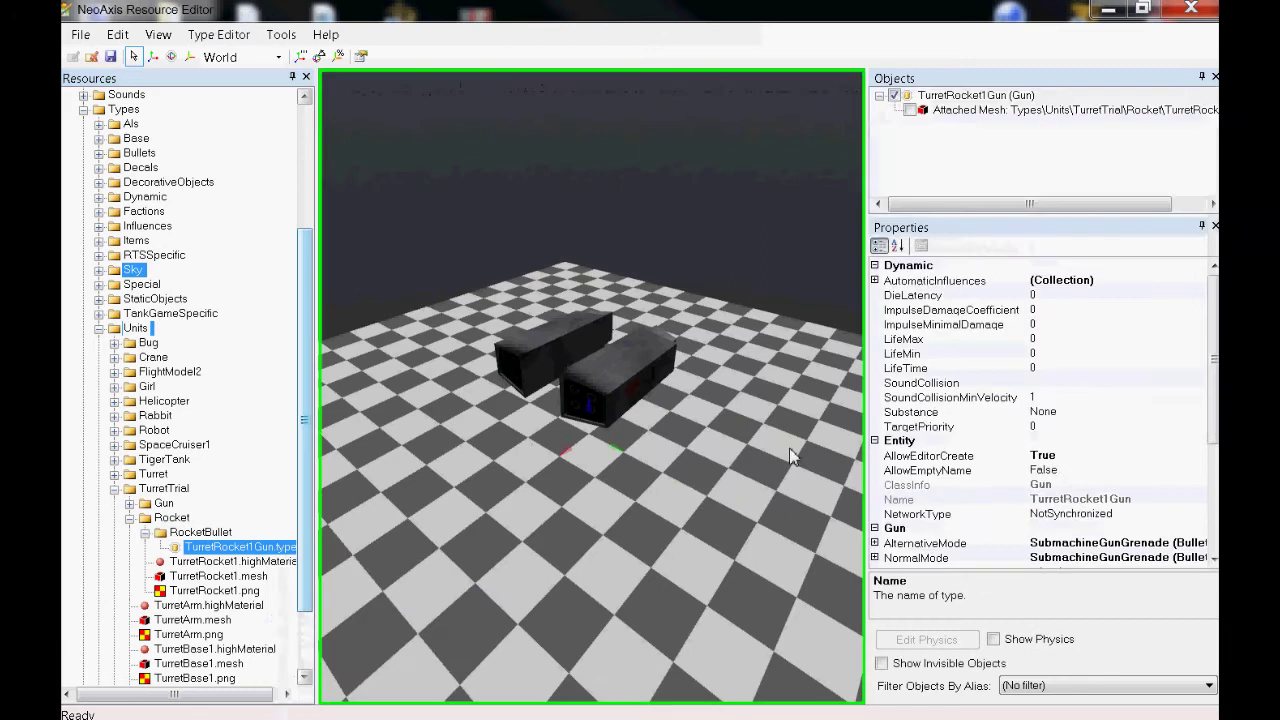
left_click(965, 95)
right_click(982, 97)
mouse_move(1045, 188)
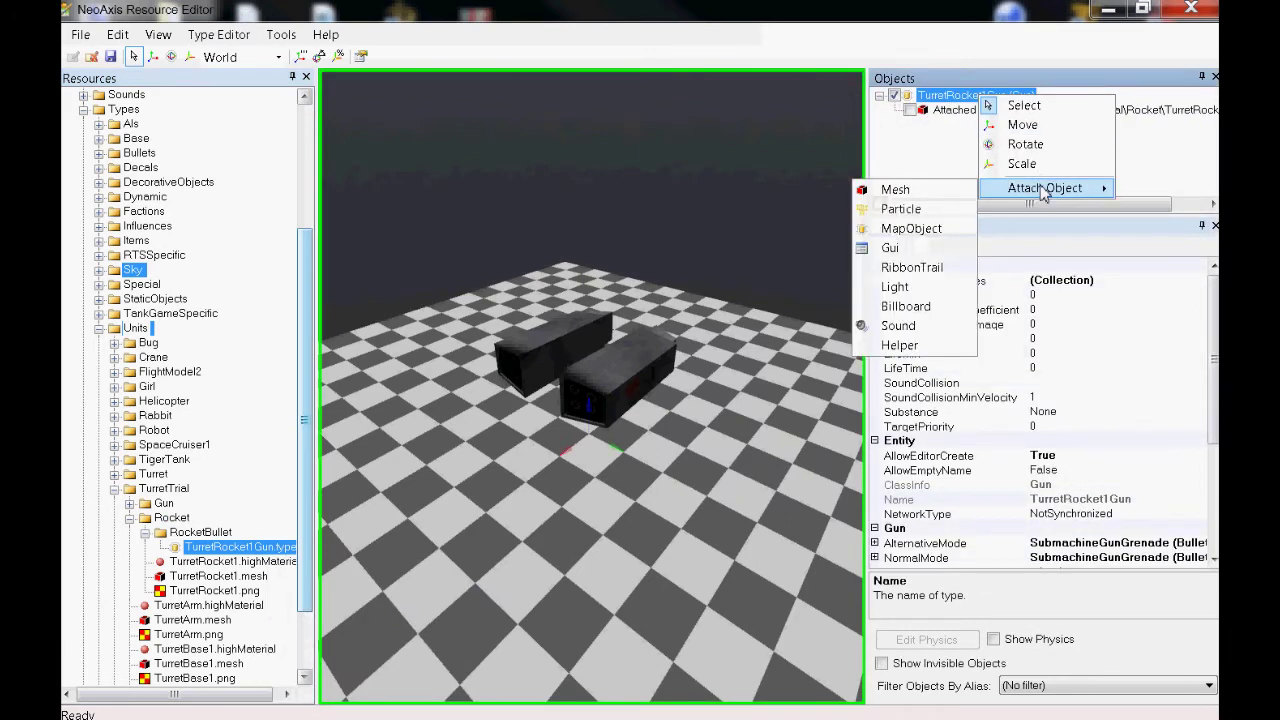
left_click(916, 192)
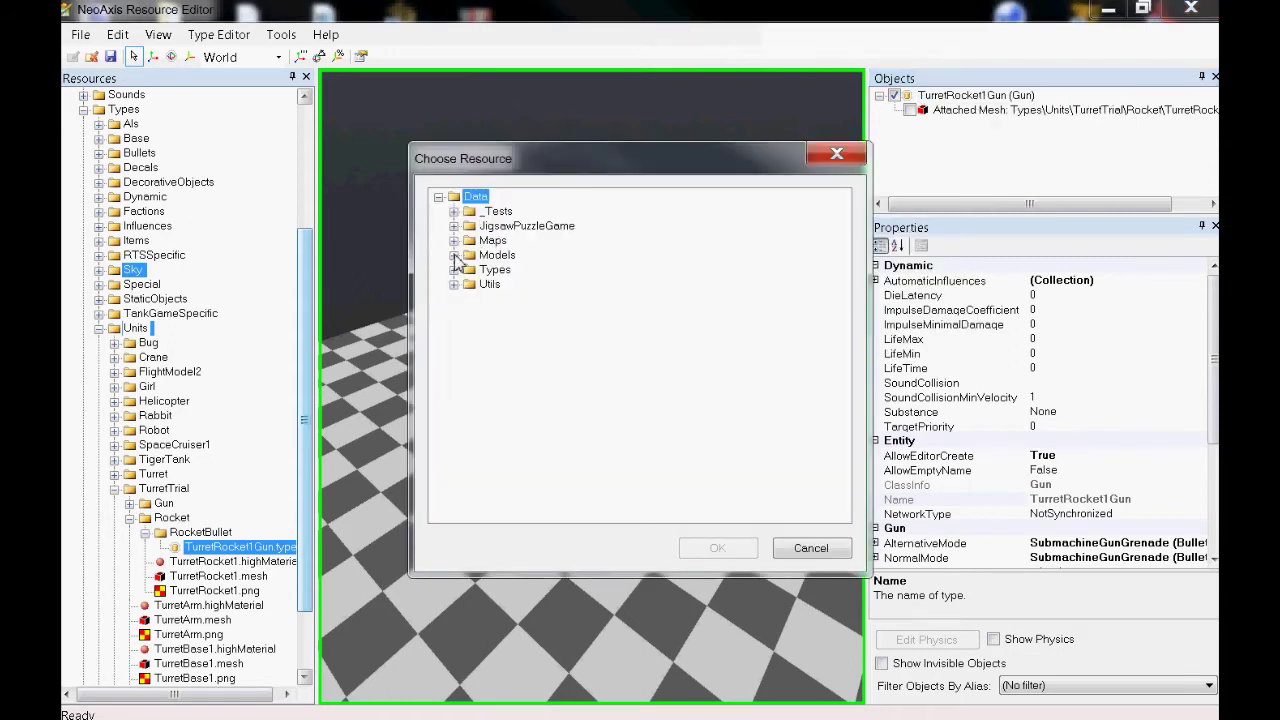
left_click(455, 270)
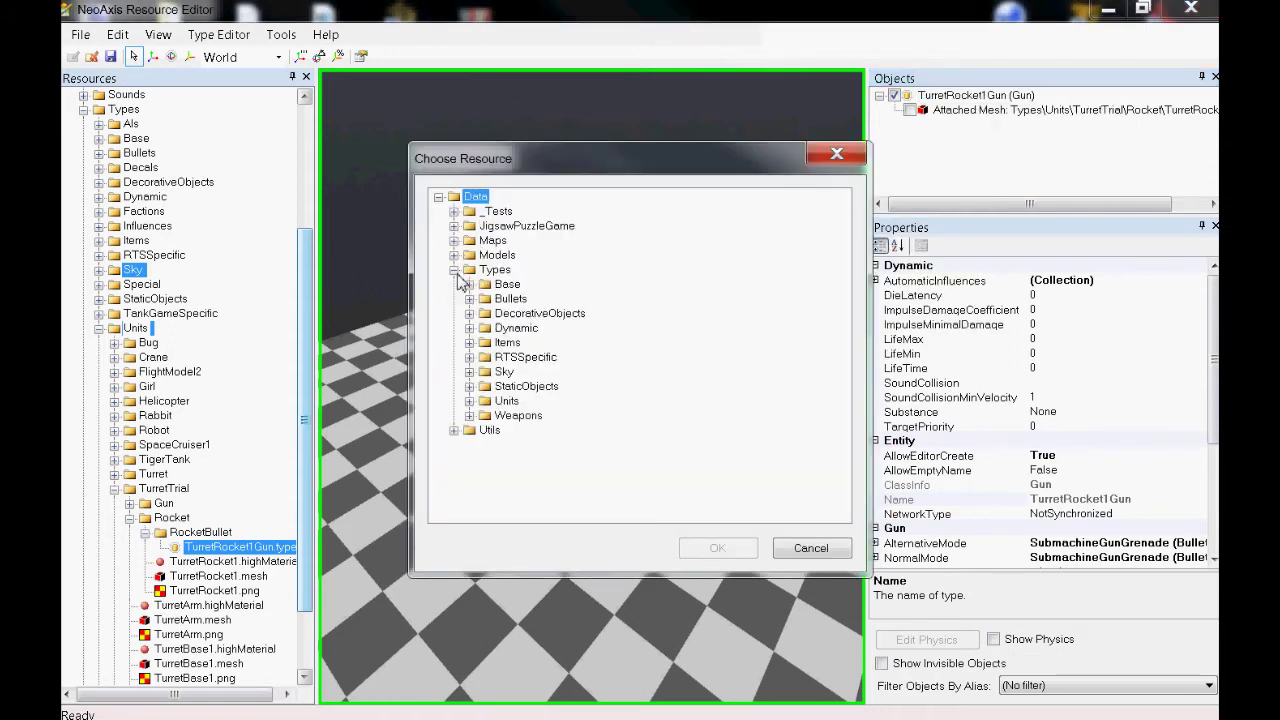
left_click(469, 401)
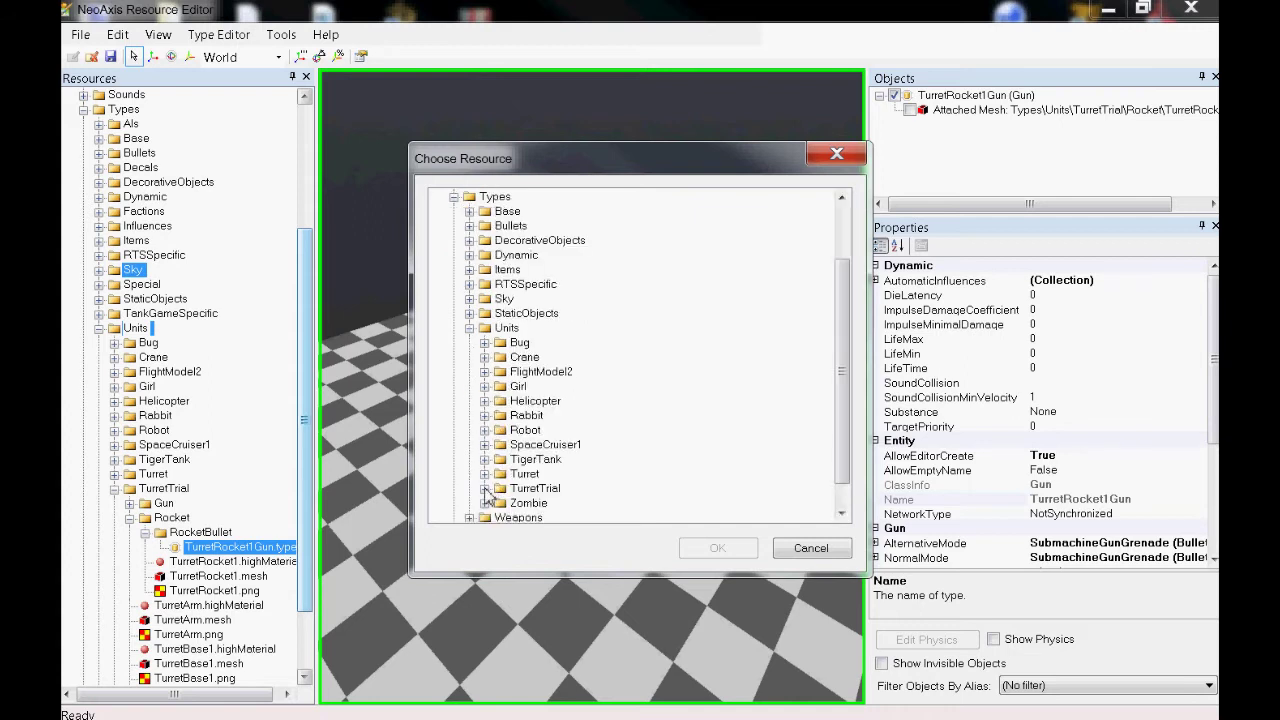
left_click(485, 488)
left_click(500, 474)
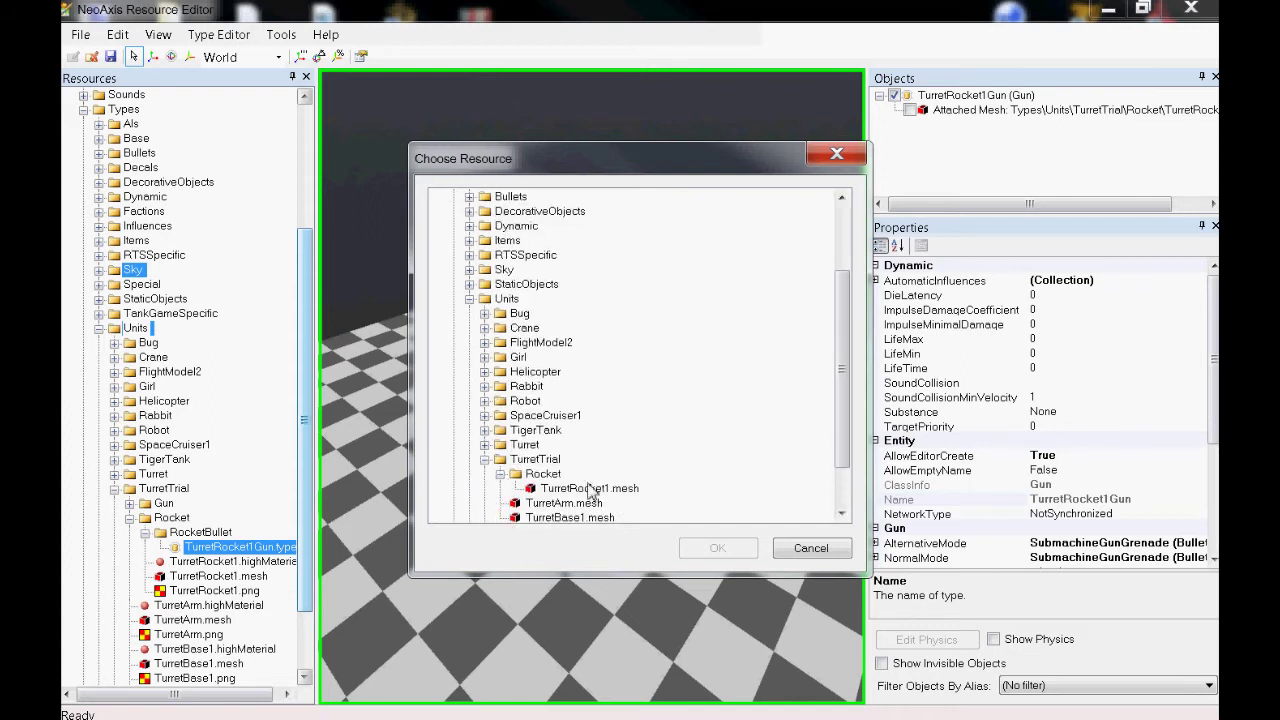
left_click(811, 548)
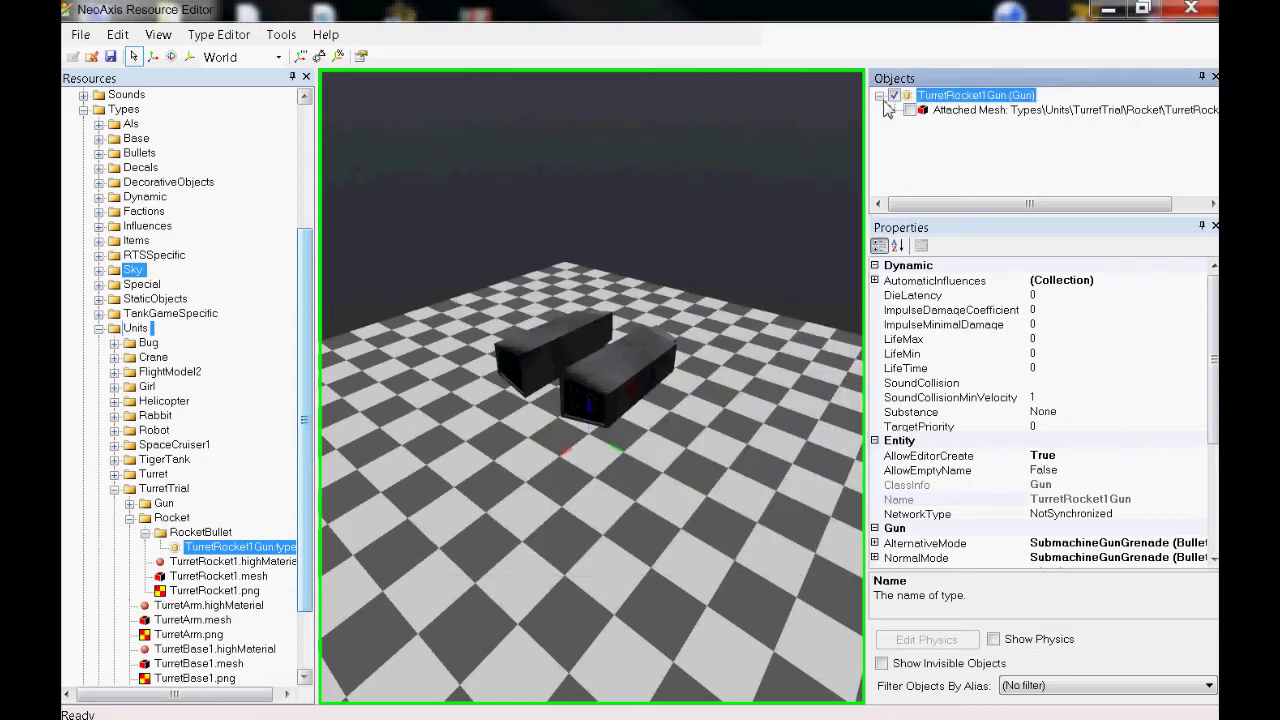
- Examine the AlternativeMode and NormalMode gun settings of TurretRocket1Gun, including the fire objects and start offset position
left_click_drag(1213, 330, 1203, 505)
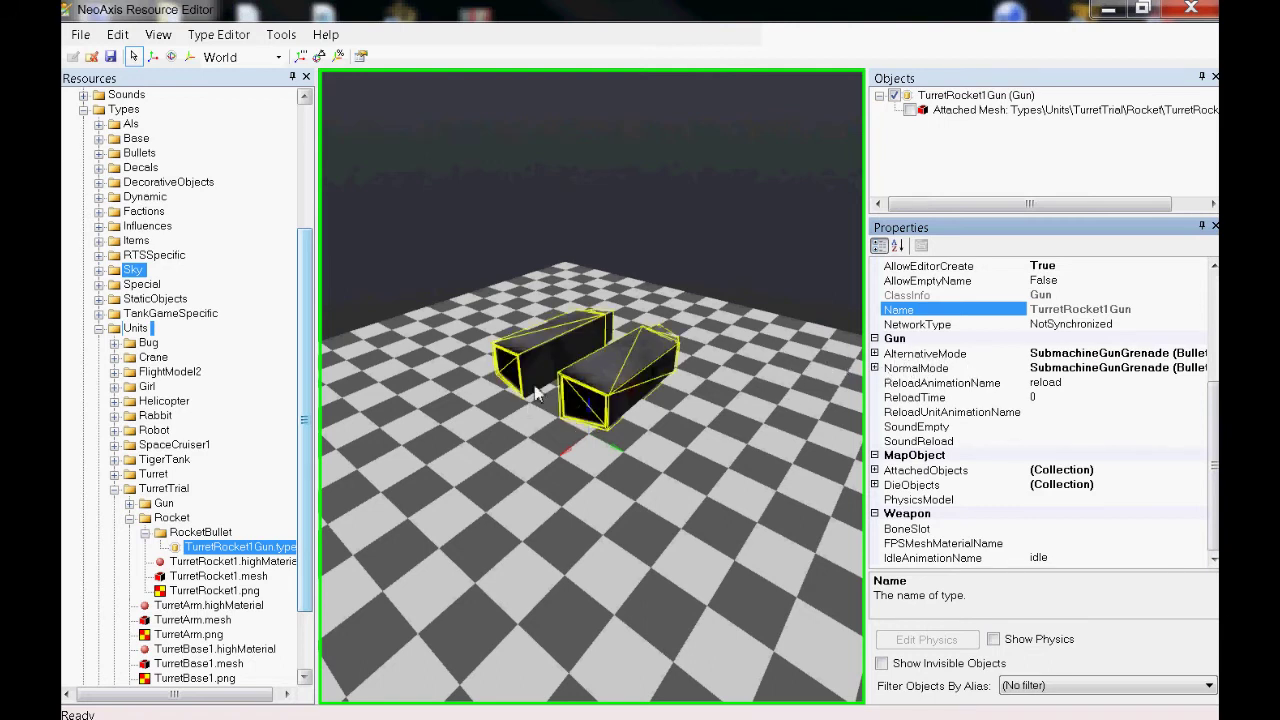
left_click(876, 354)
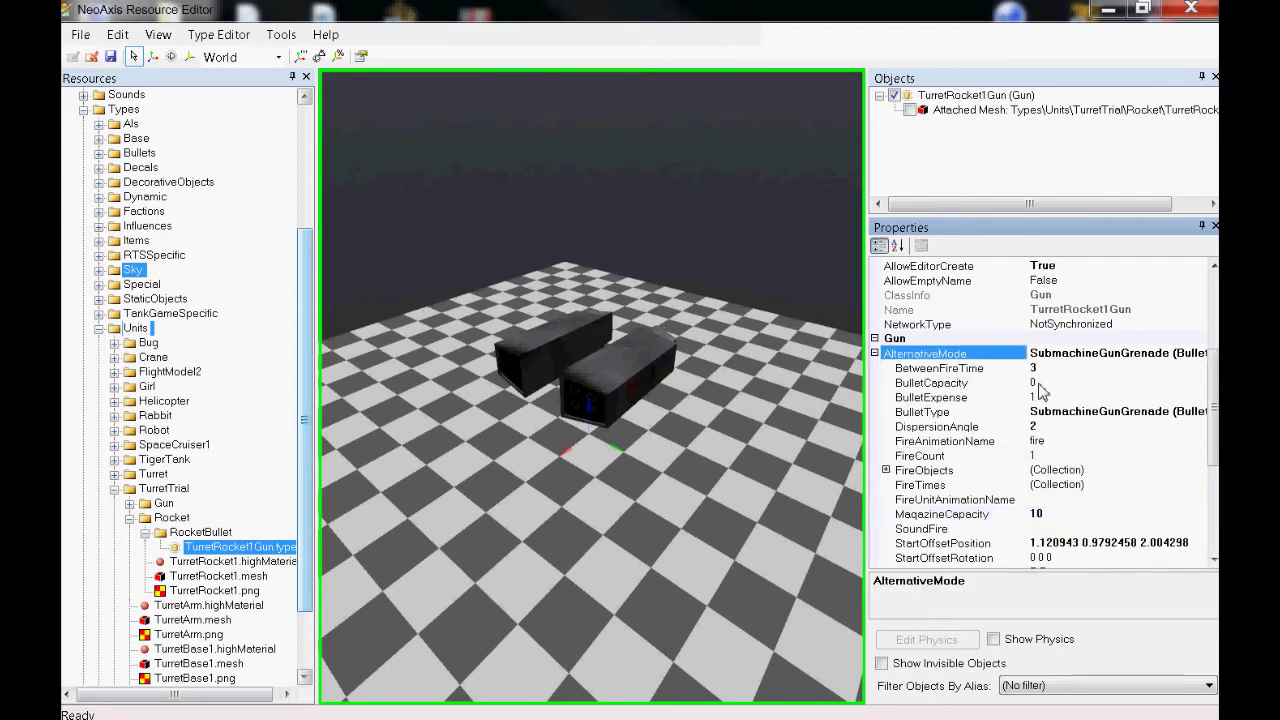
left_click(887, 476)
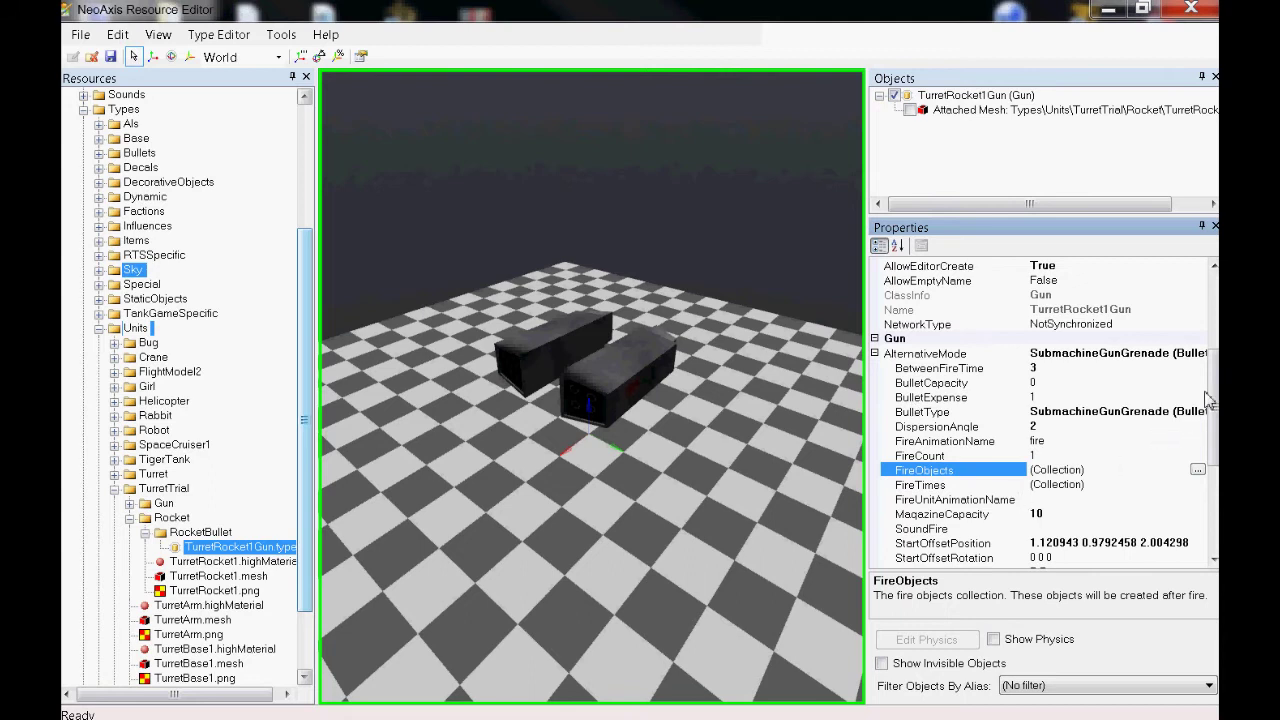
left_click_drag(1208, 400, 1208, 470)
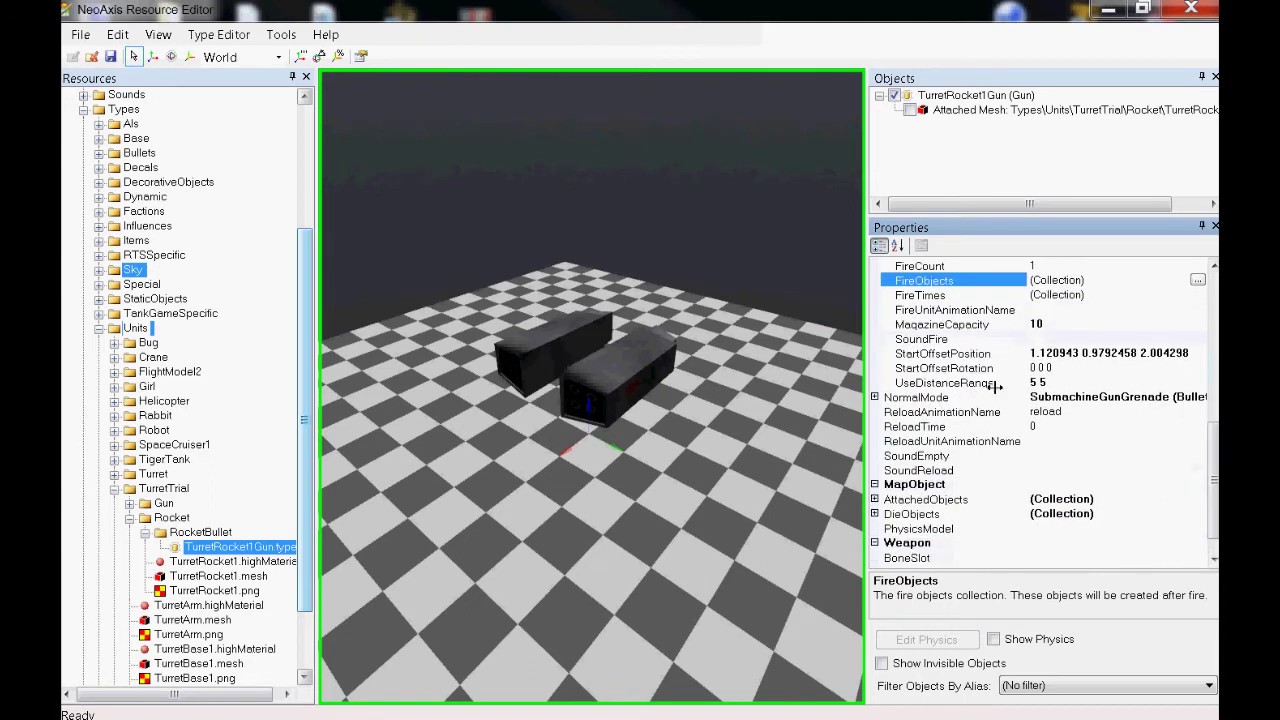
left_click(875, 398)
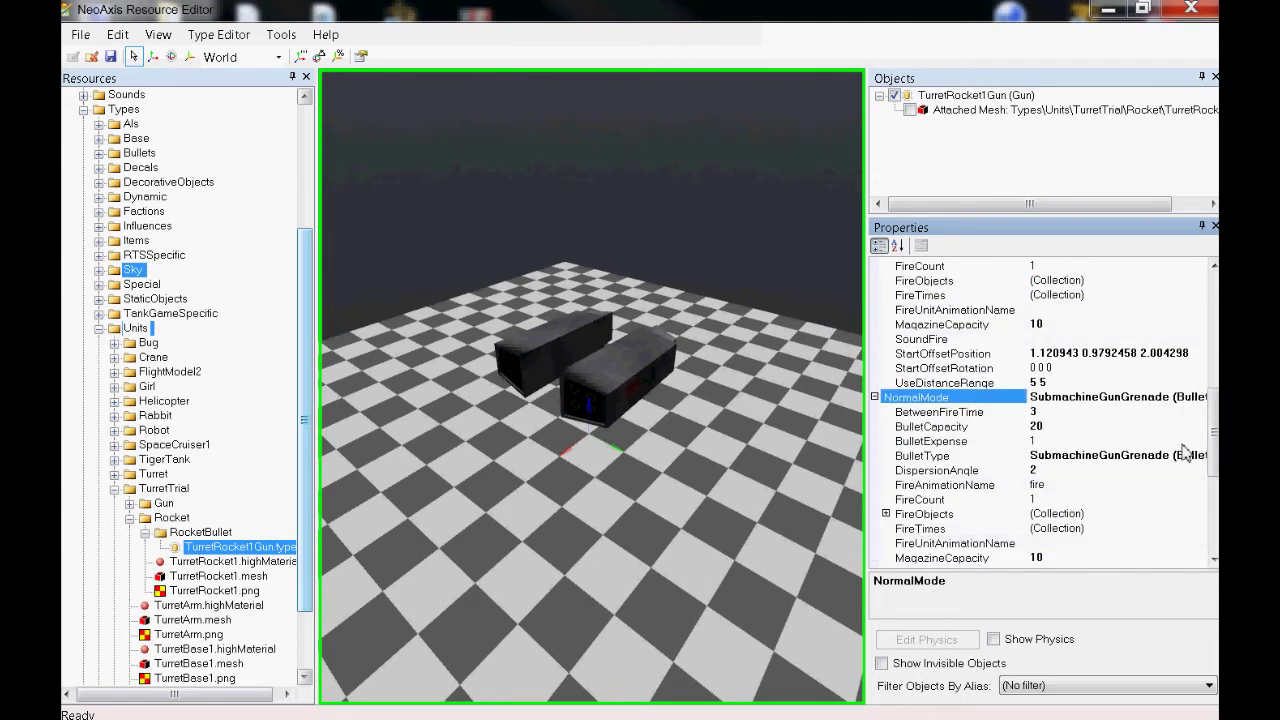
left_click_drag(1213, 445, 1212, 268)
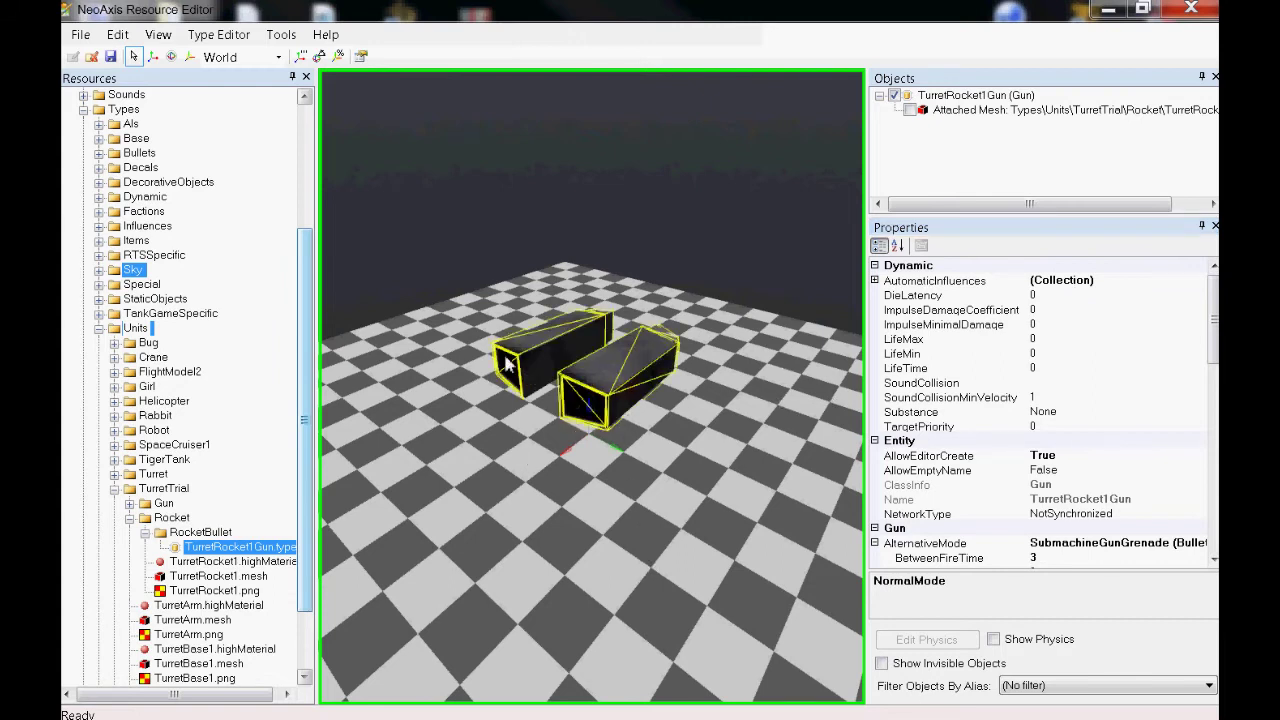
- Attach a Helper object to TurretRocket1Gun and move it to about 0, -0.46, 0.71
right_click(965, 97)
mouse_move(1029, 195)
left_click(870, 358)
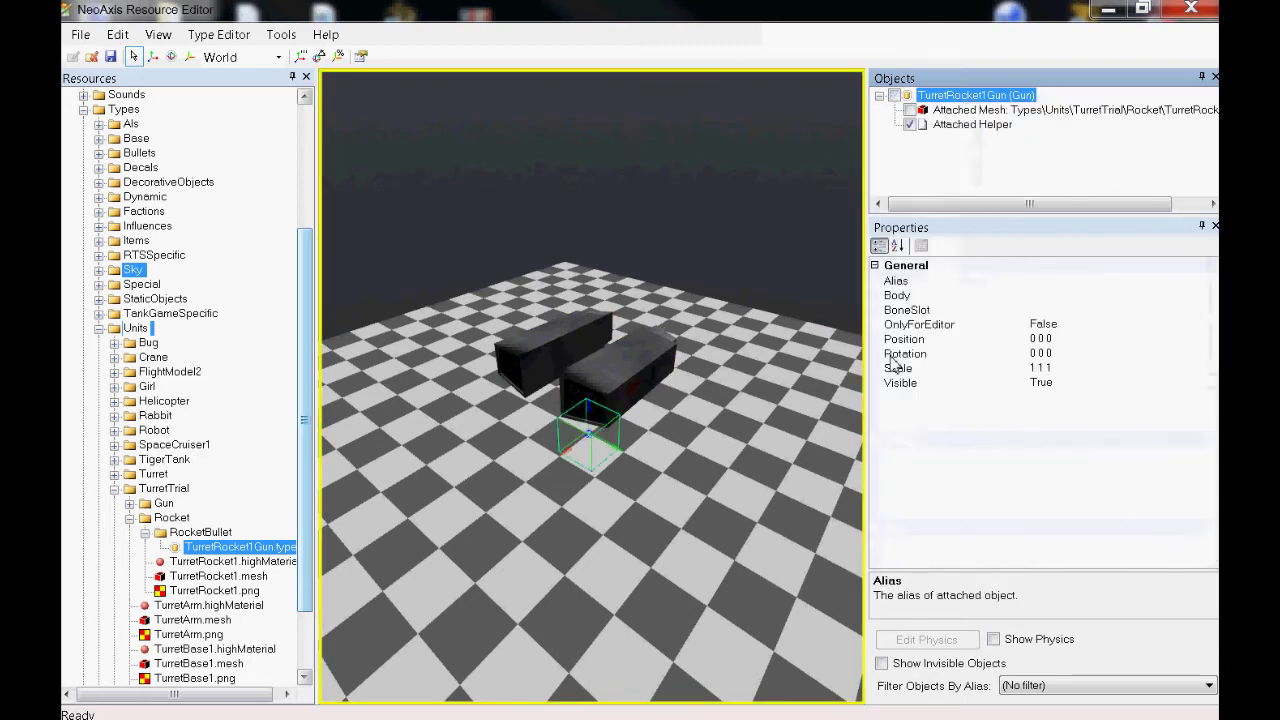
right_click(576, 420)
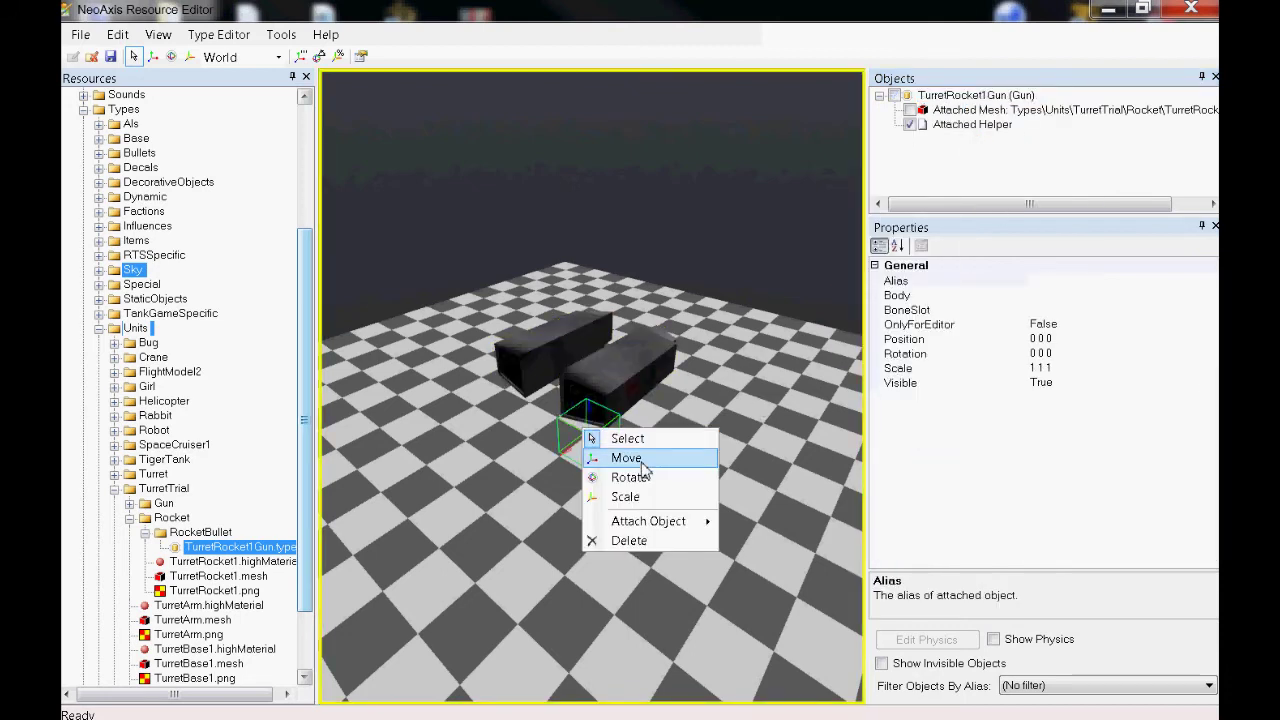
left_click(623, 456)
left_click_drag(650, 463, 632, 438)
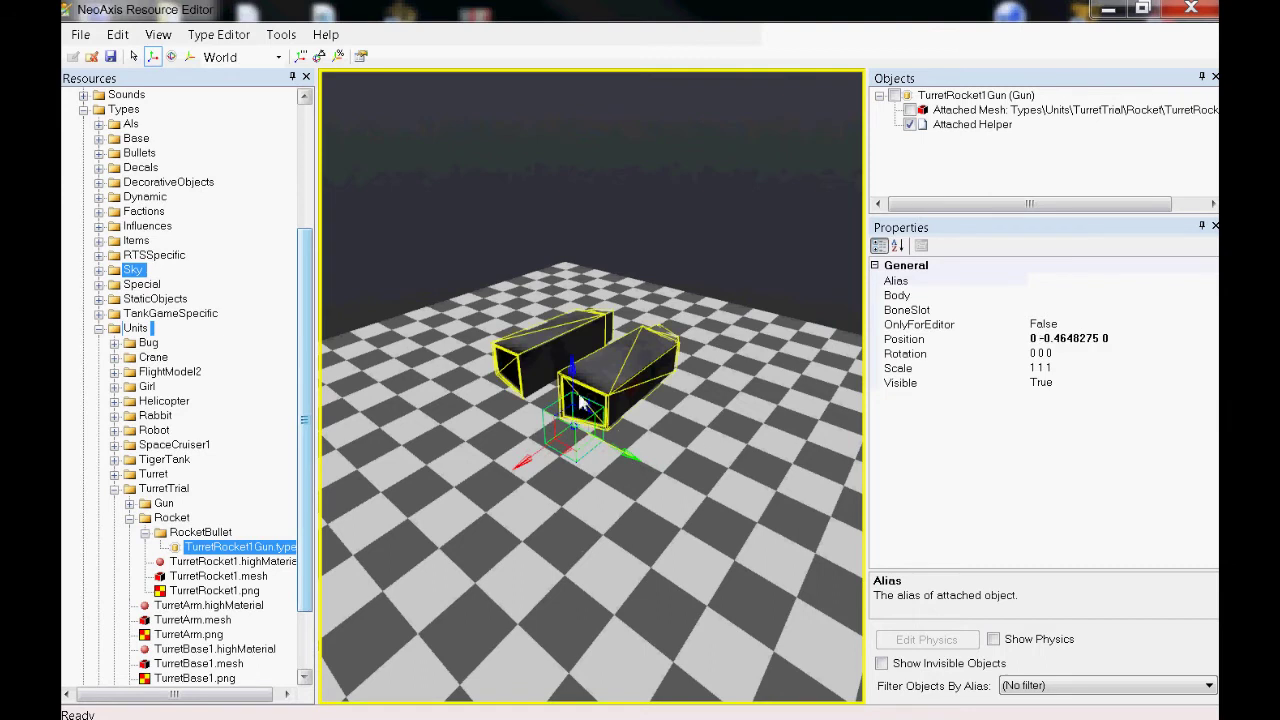
left_click_drag(575, 365, 580, 340)
- Move the helper to the front of one rocket launcher, at position about 1.34, -1.17, 1.96
scroll(639, 443, "up", 5)
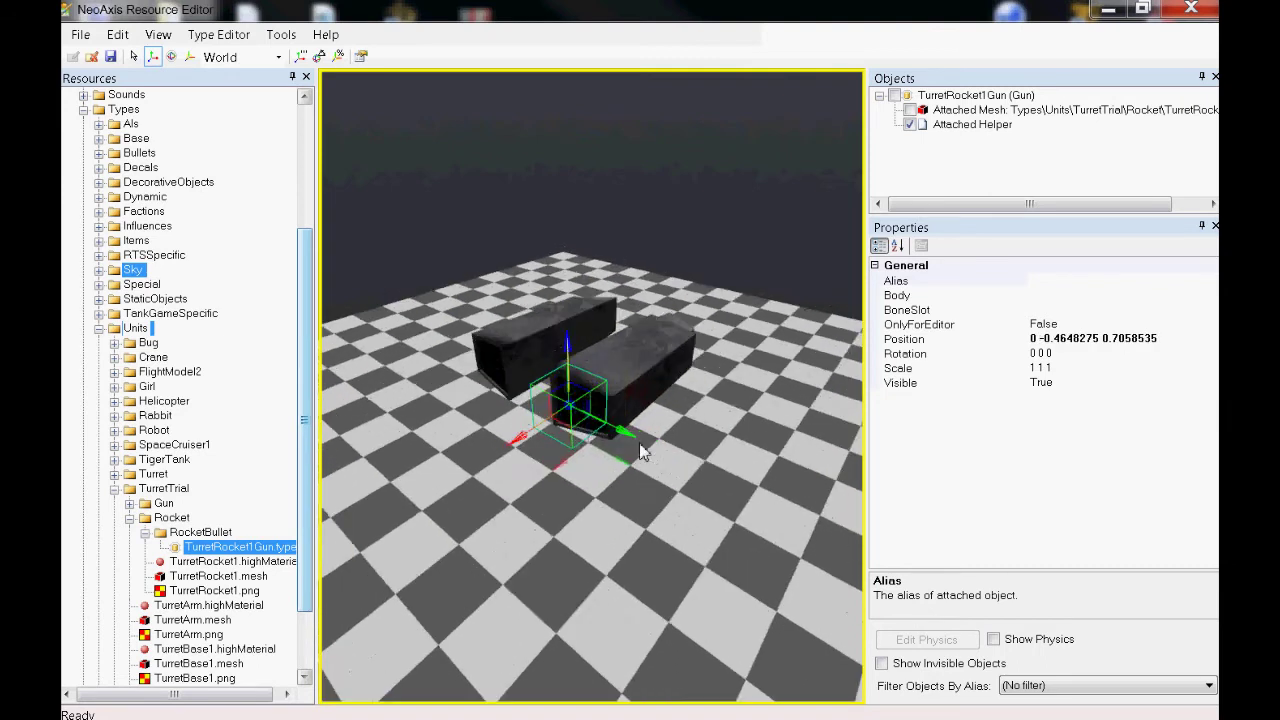
scroll(574, 500, "down", 5)
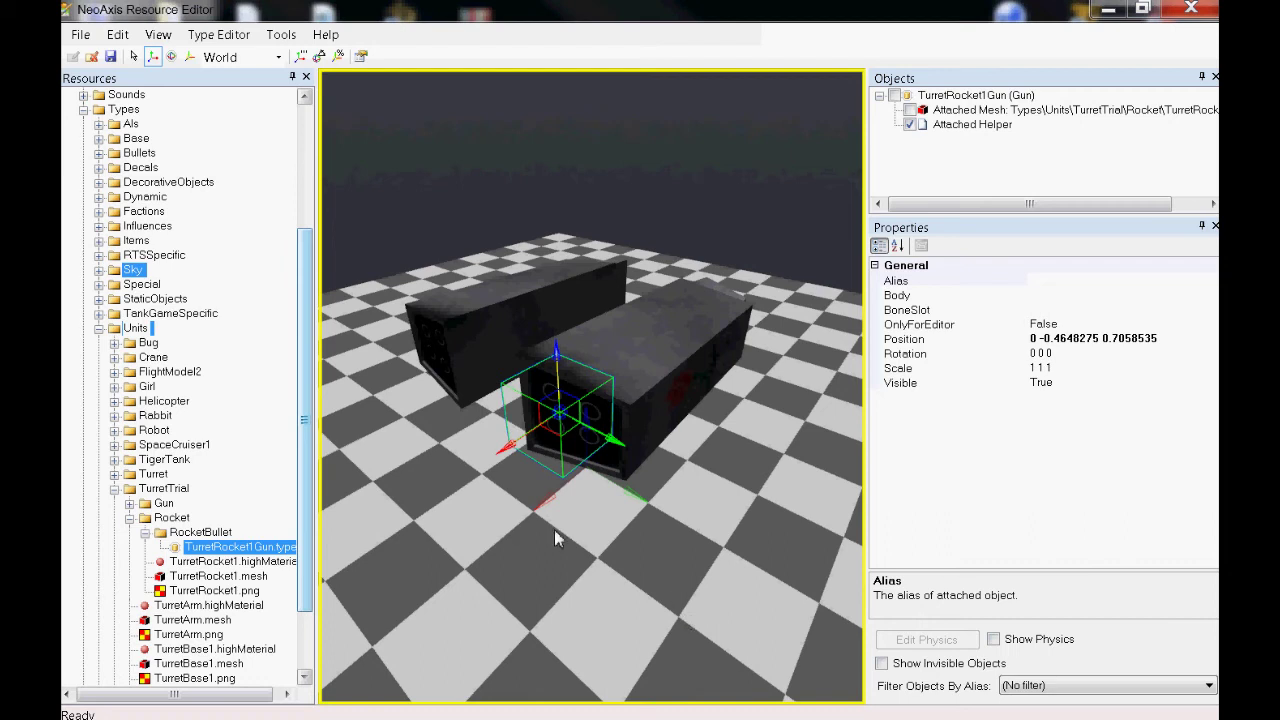
right_click_drag(558, 566, 628, 438)
left_click_drag(628, 438, 572, 445)
right_click_drag(572, 445, 577, 415)
left_click_drag(482, 424, 378, 446)
left_click_drag(422, 374, 424, 305)
right_click_drag(424, 305, 593, 395)
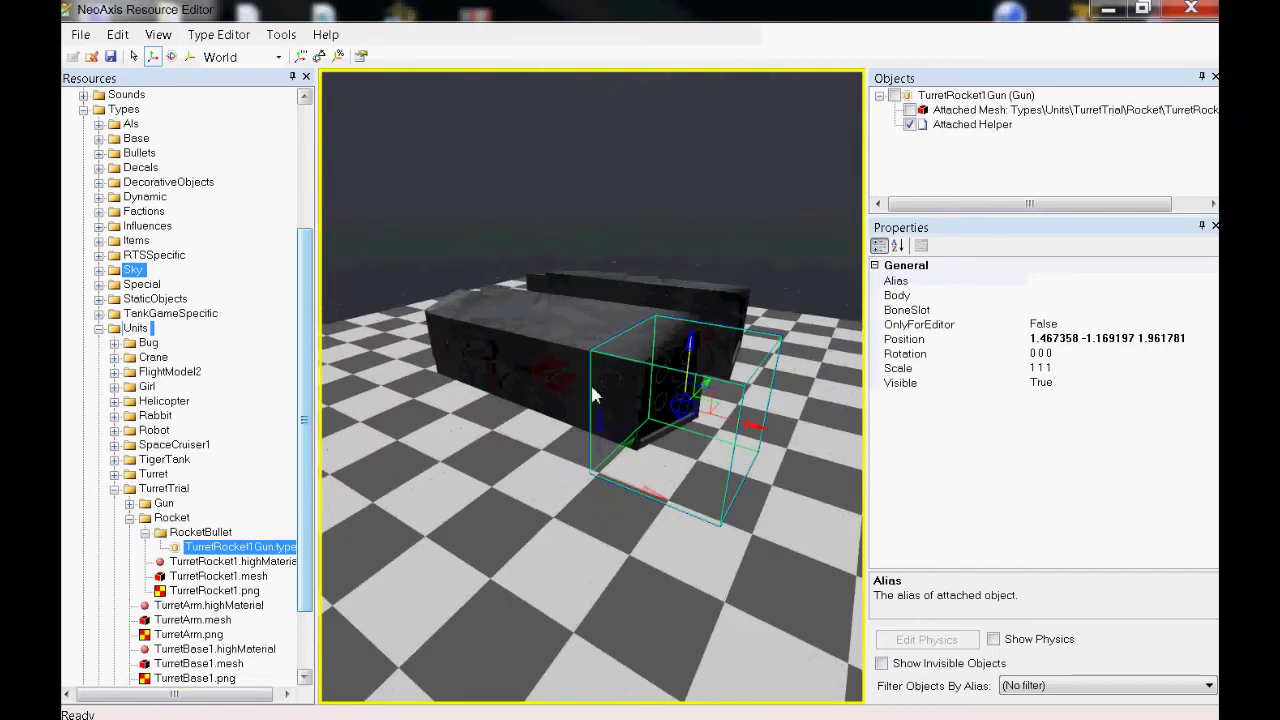
left_click(738, 440)
left_click(738, 436)
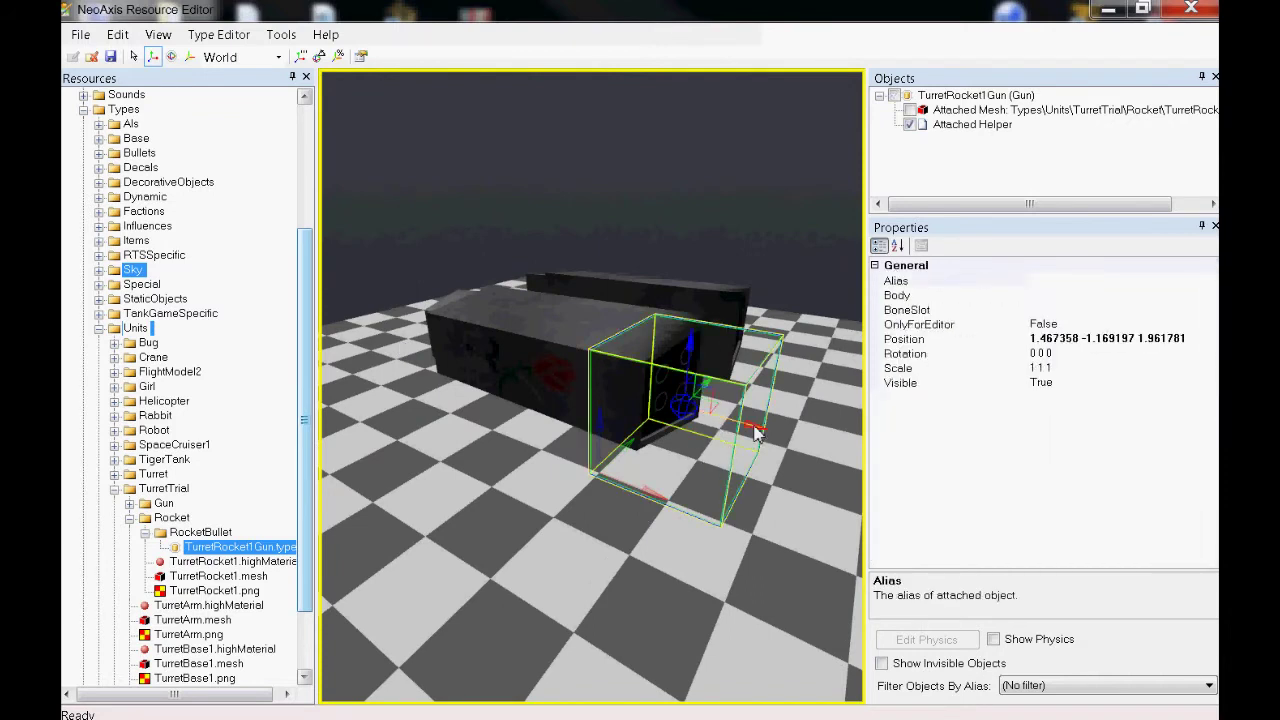
left_click_drag(738, 432, 732, 432)
right_click_drag(732, 432, 770, 431)
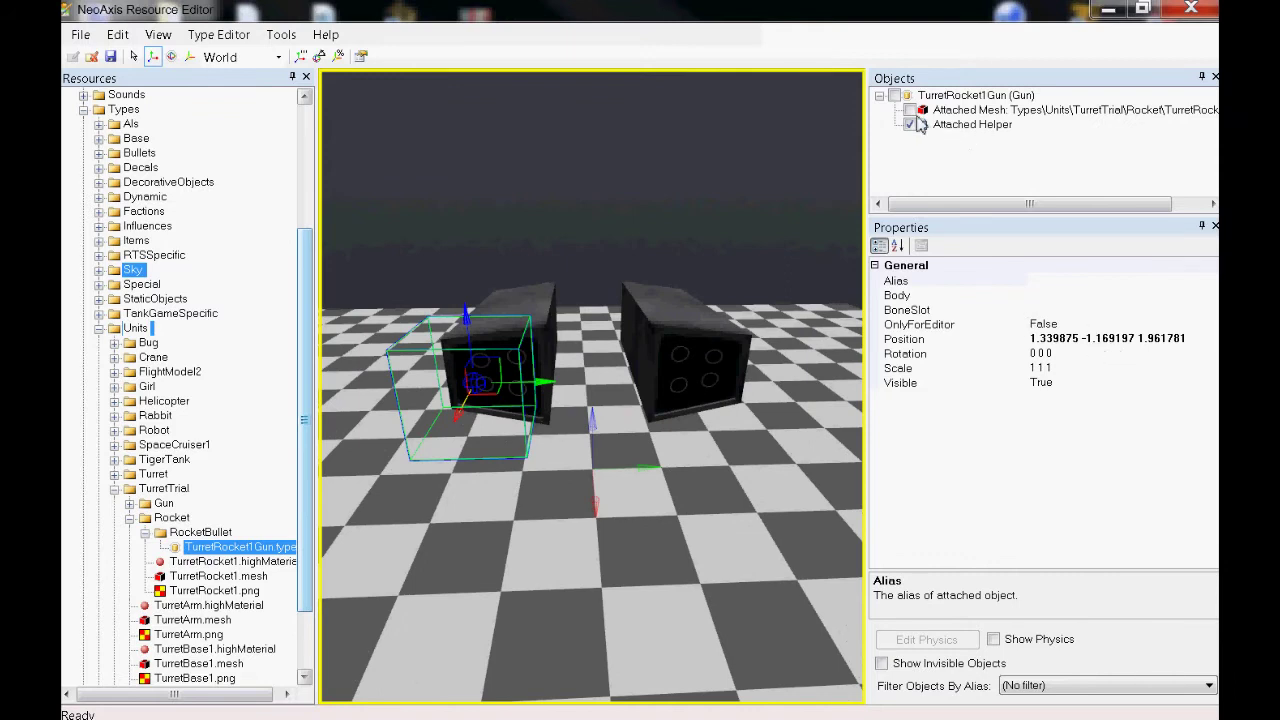
- Examine the StartOffsetPosition in TurretRocket1Gun's NormalMode settings for comparison with the helper's position
left_click(912, 109)
left_click(897, 96)
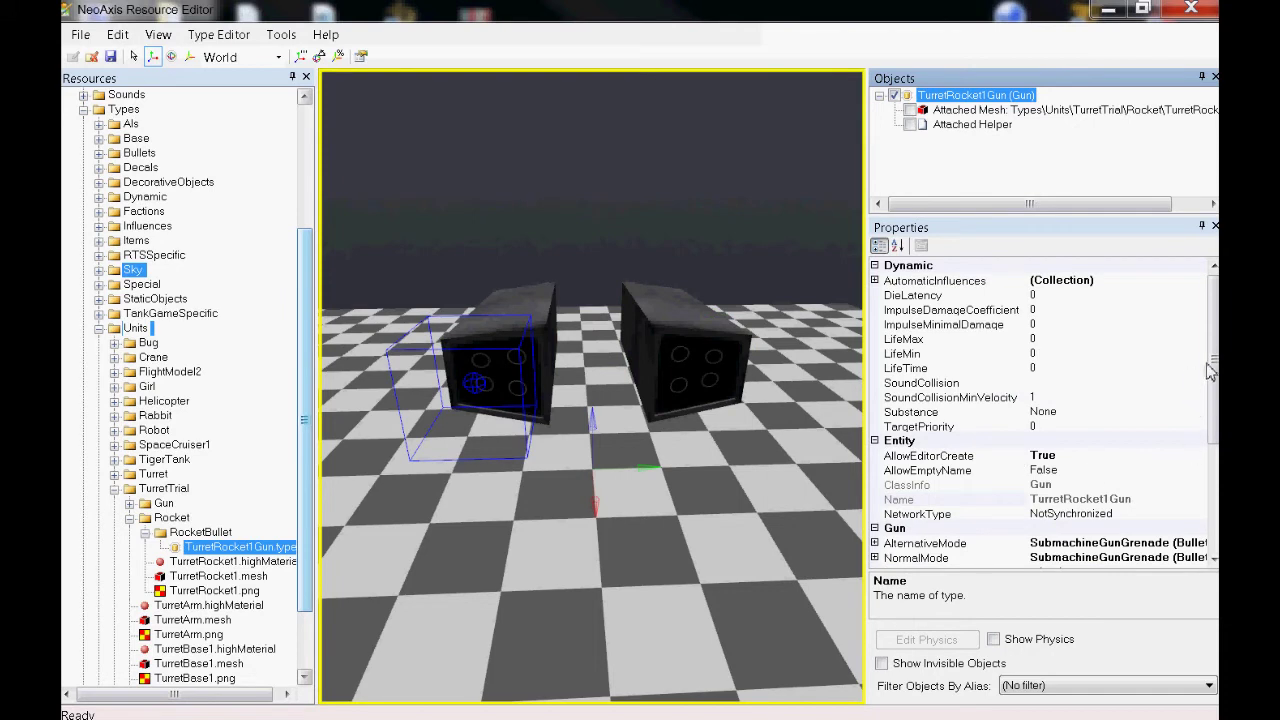
left_click_drag(1212, 372, 1212, 479)
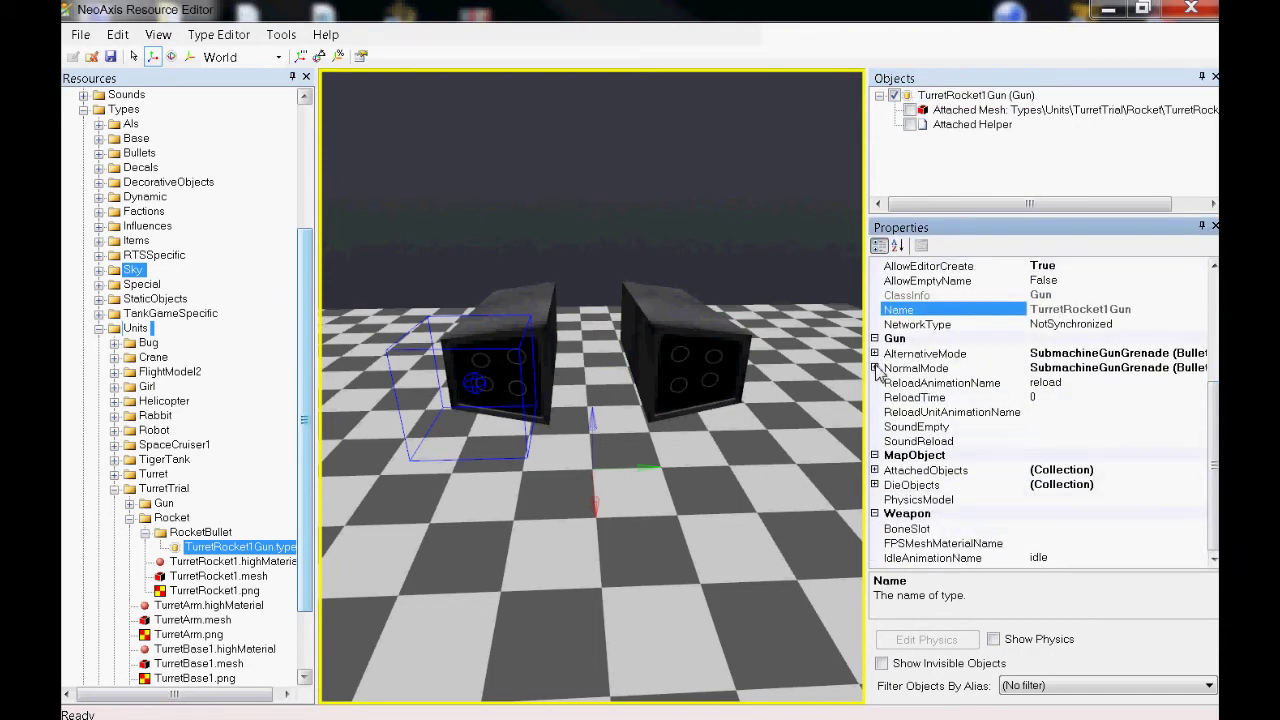
left_click(876, 368)
left_click_drag(1212, 415, 1210, 470)
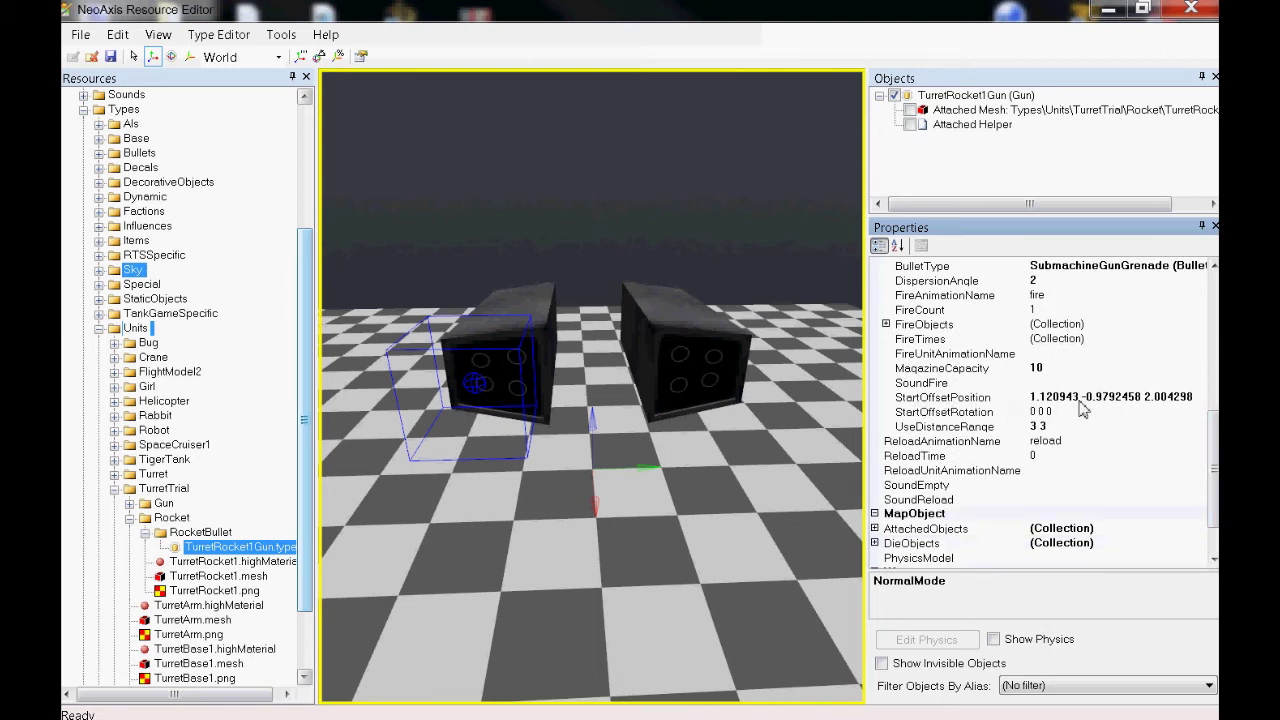
left_click(477, 388)
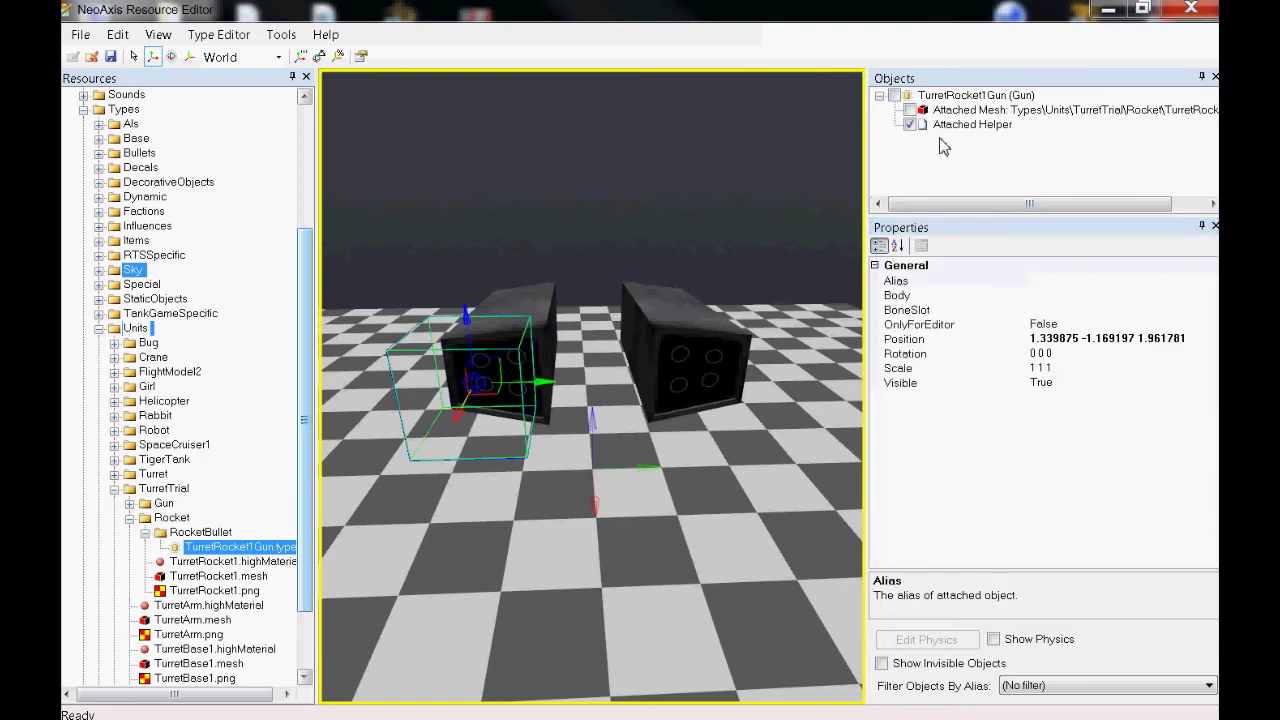
right_click(969, 124)
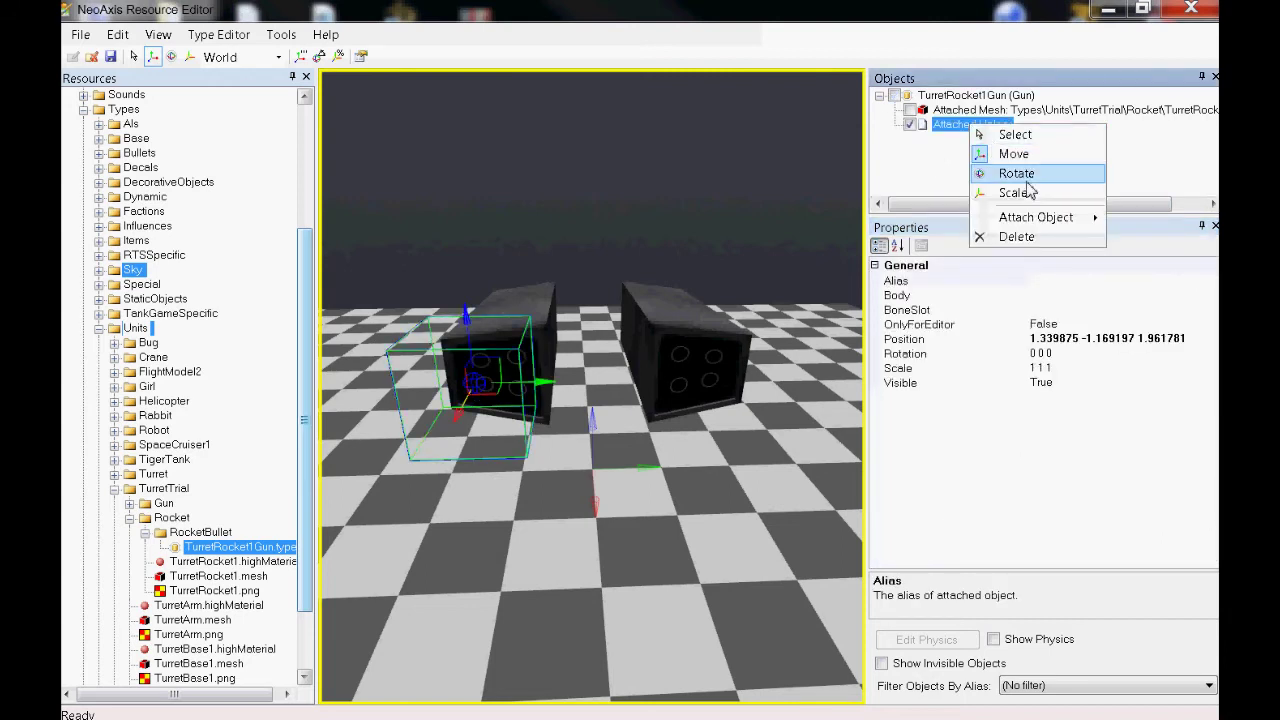
left_click(1032, 237)
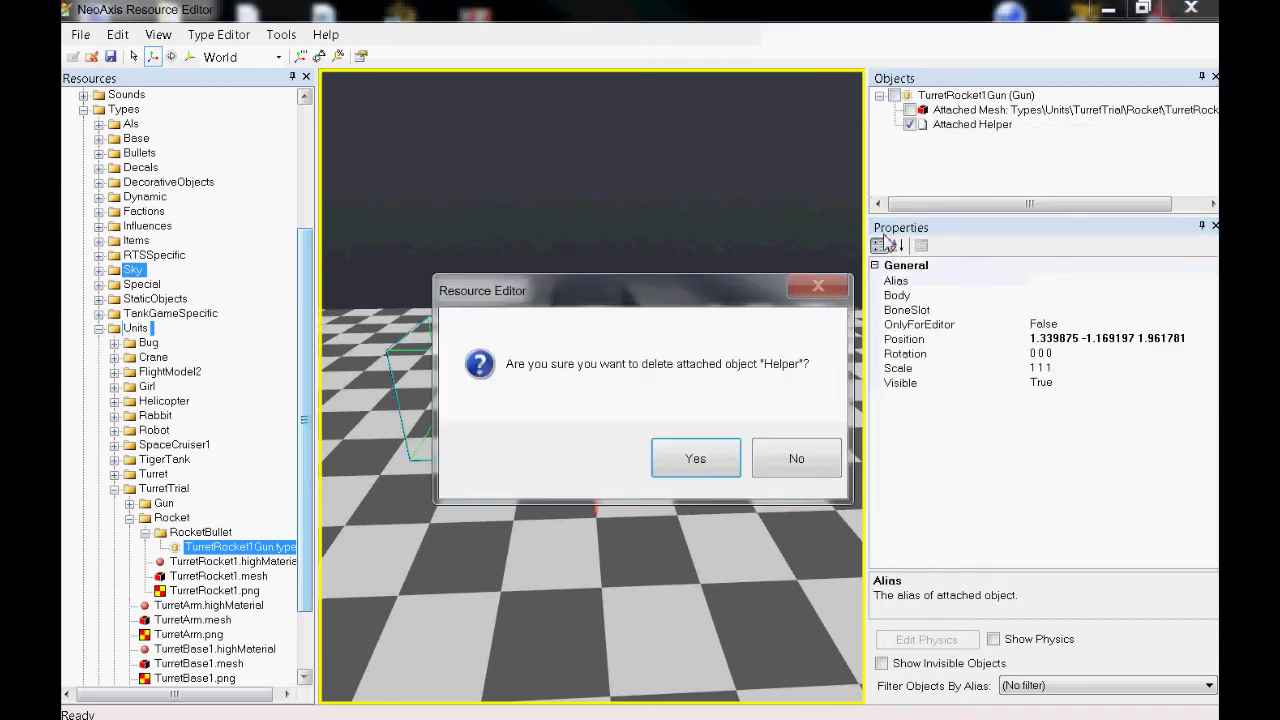
left_click(782, 462)
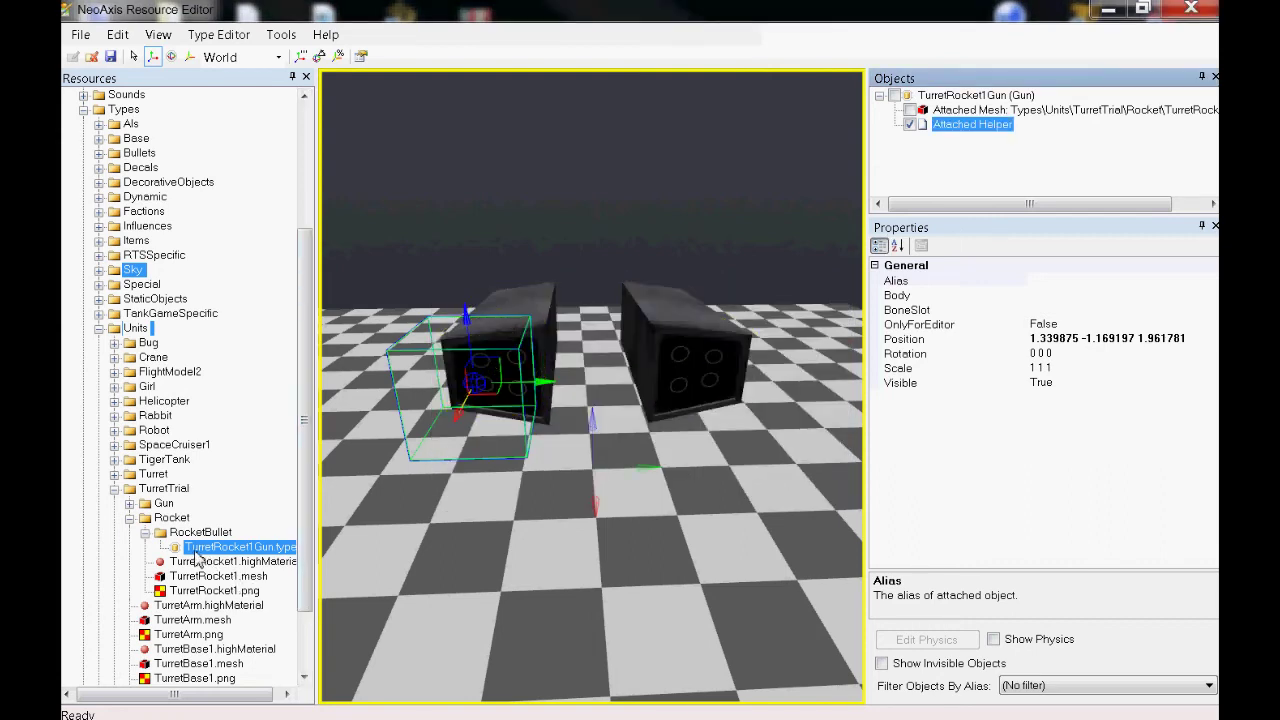
- Leave TurretRocket1Gun.type without saving and preview TurretRocket1.type in the TurretTrial folder
left_click_drag(310, 469, 298, 590)
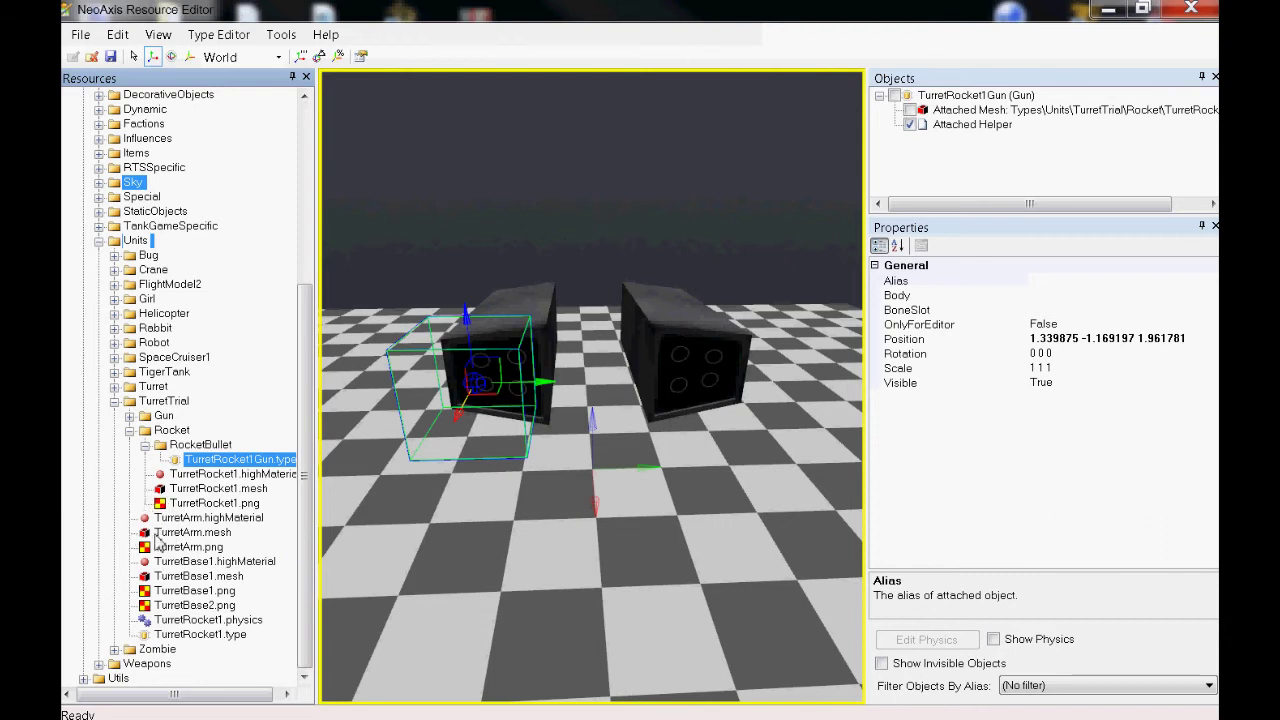
left_click(129, 431)
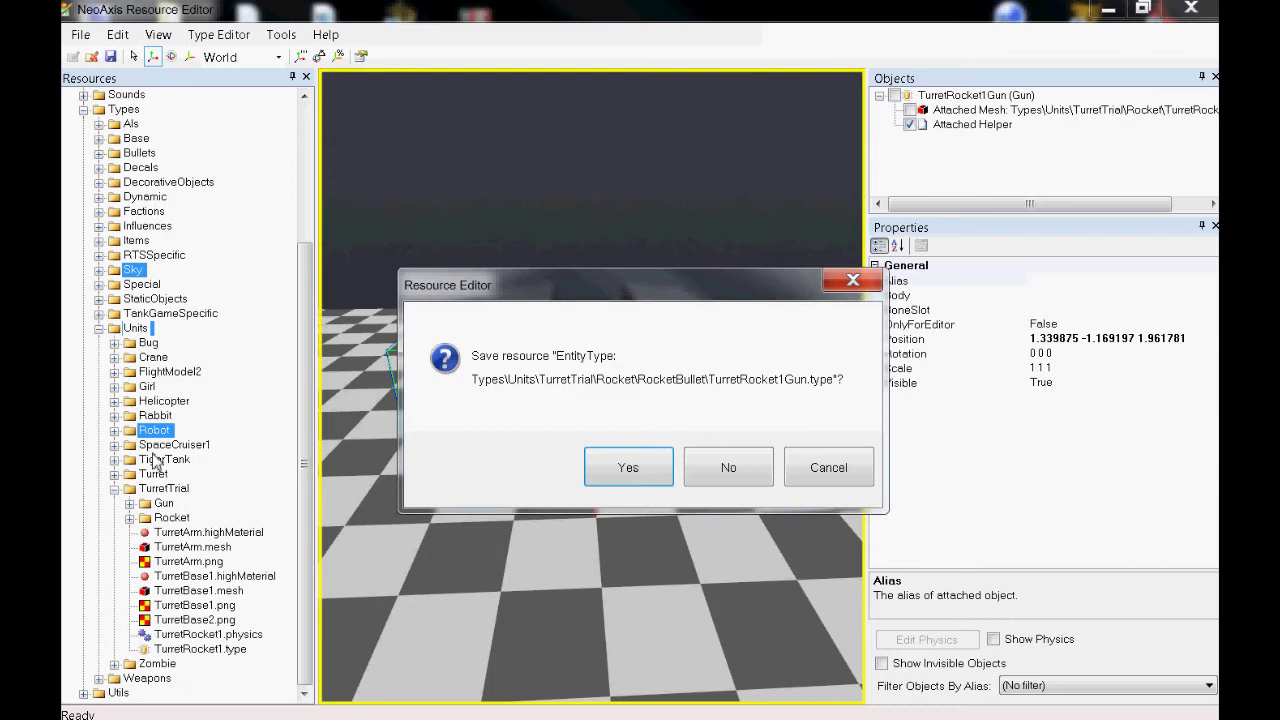
left_click(740, 465)
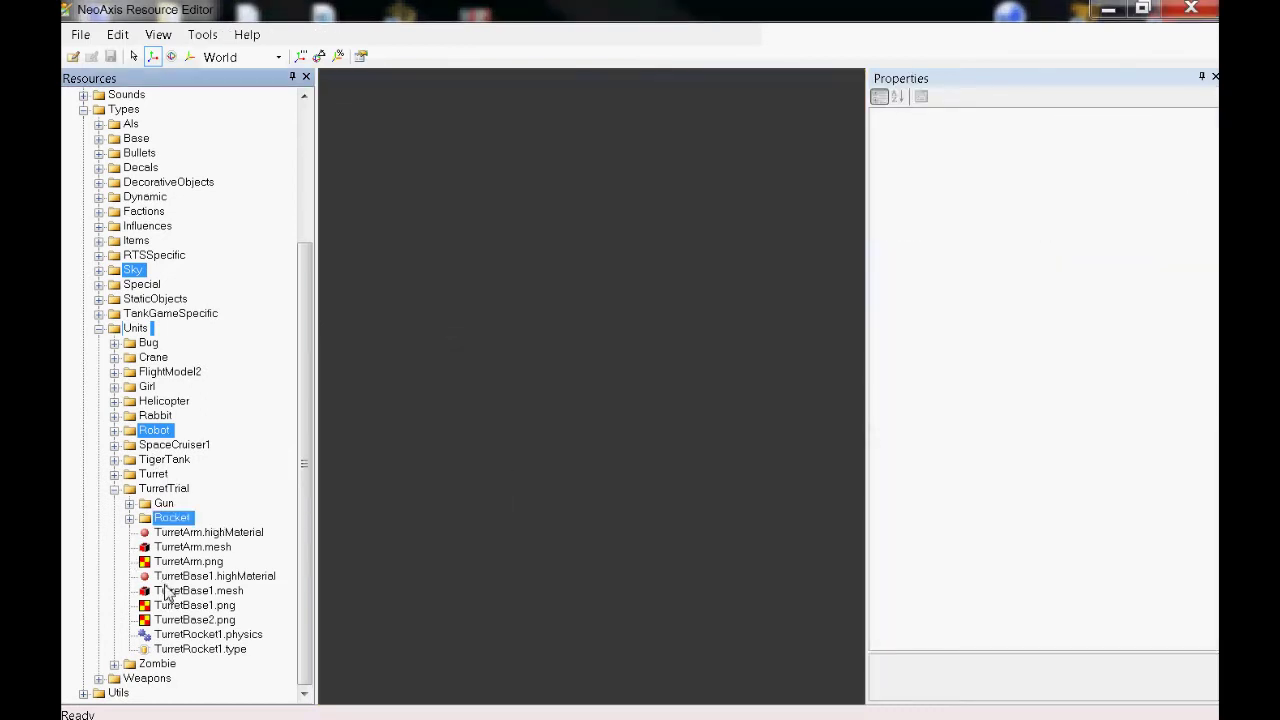
left_click(198, 651)
right_click(198, 652)
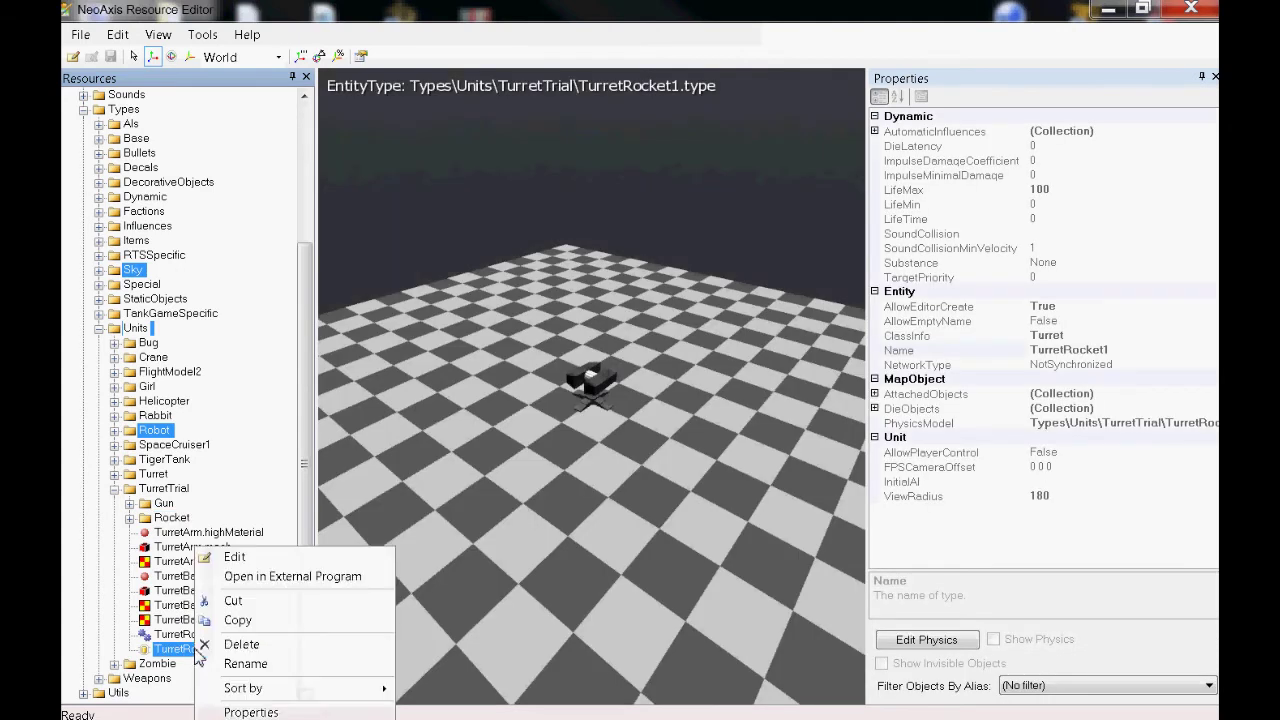
left_click(183, 491)
right_click(183, 491)
left_click(286, 516)
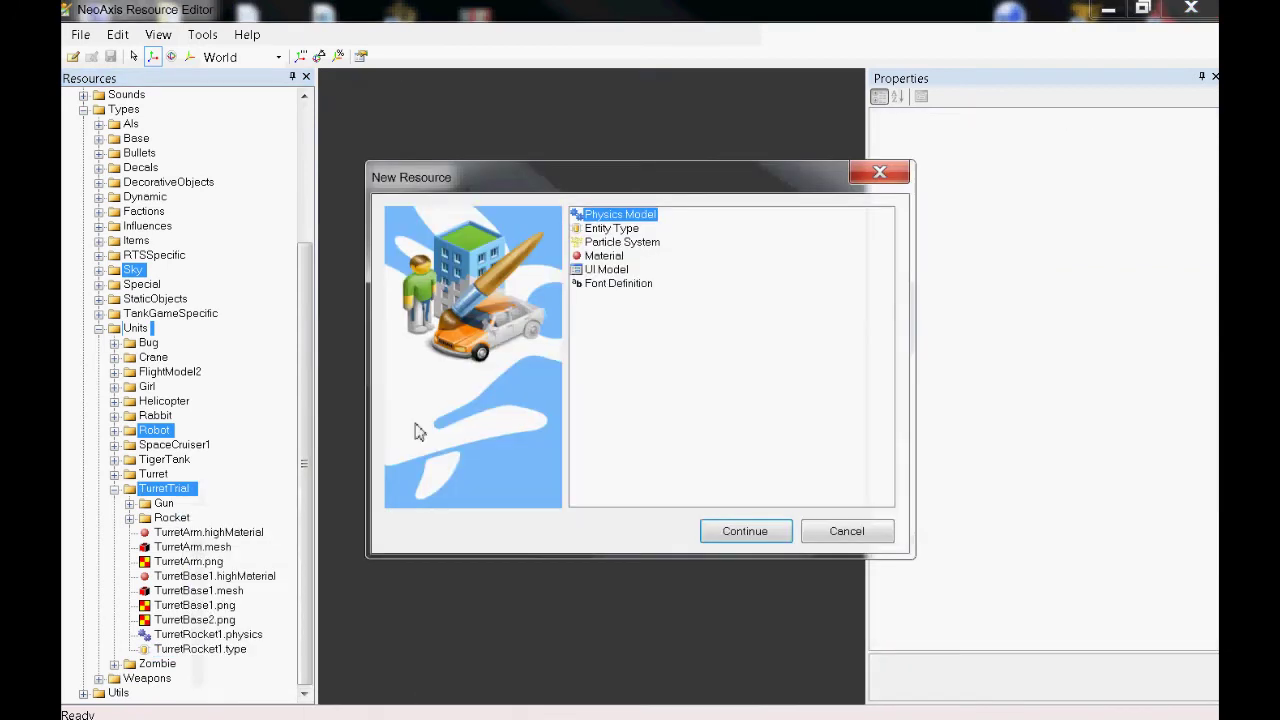
left_click(605, 229)
left_click(740, 530)
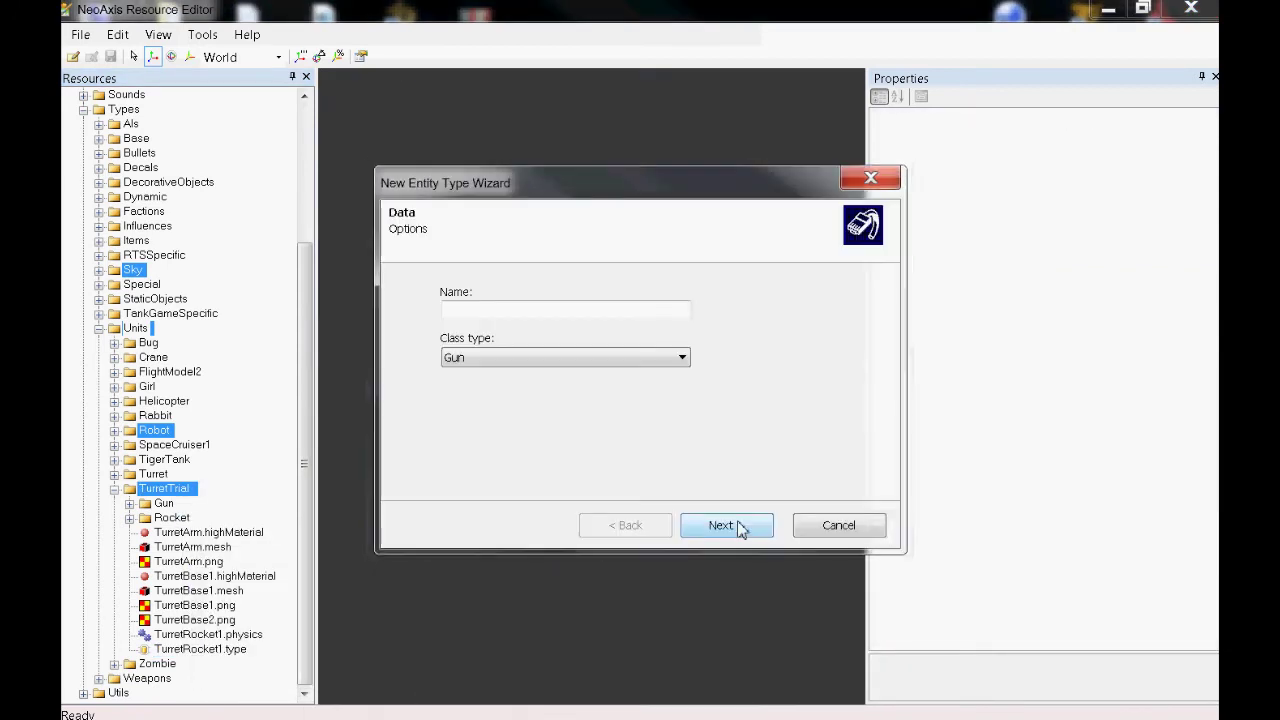
left_click(551, 354)
scroll(478, 583, "down", 2)
scroll(477, 581, "down", 6)
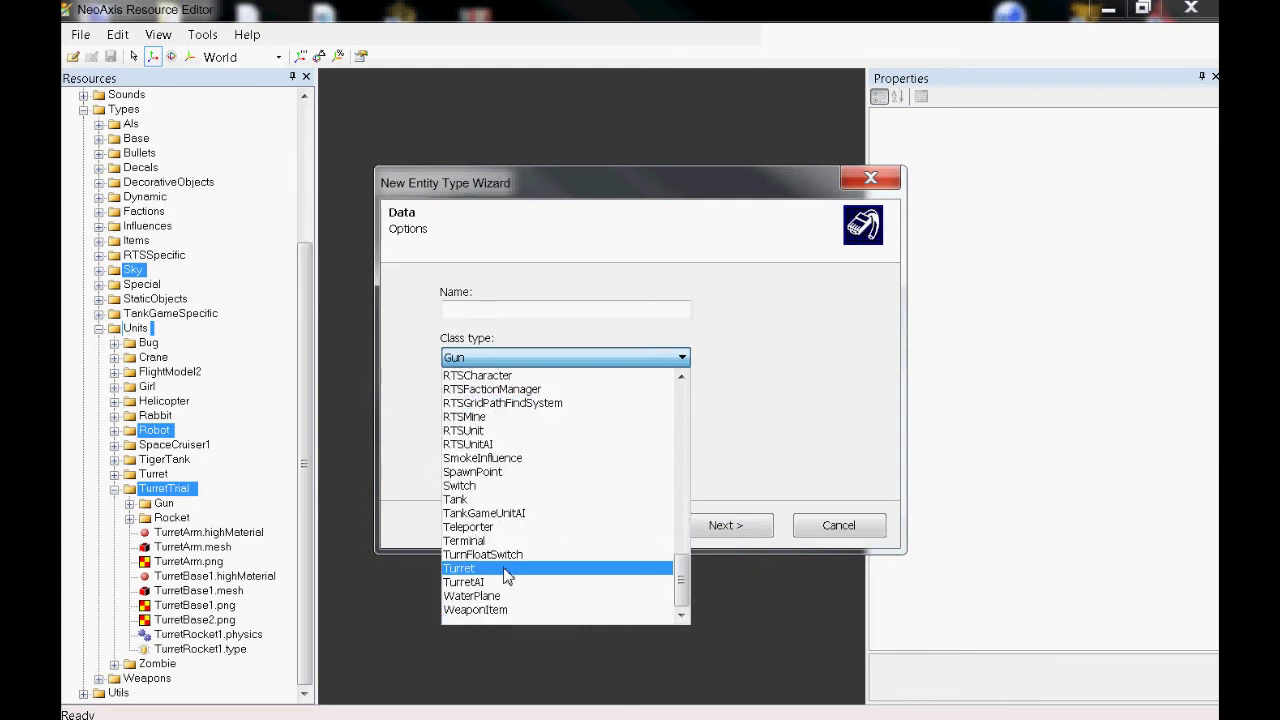
left_click(505, 570)
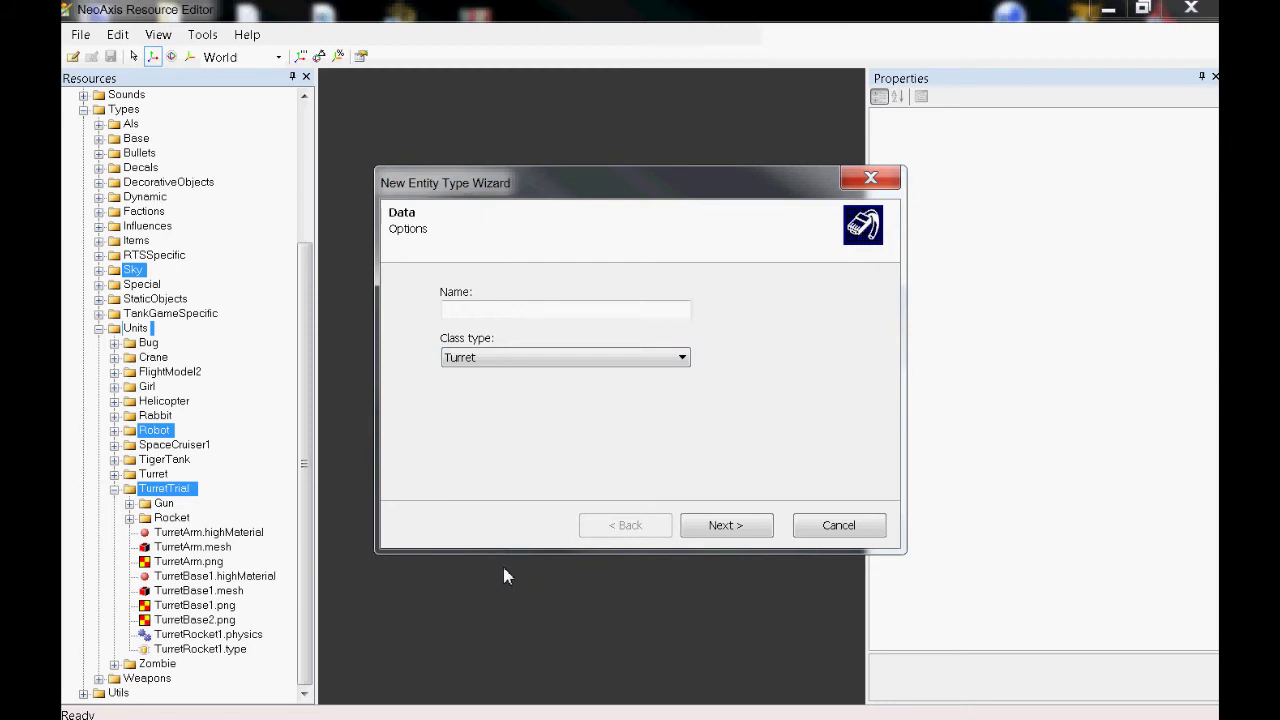
left_click(838, 525)
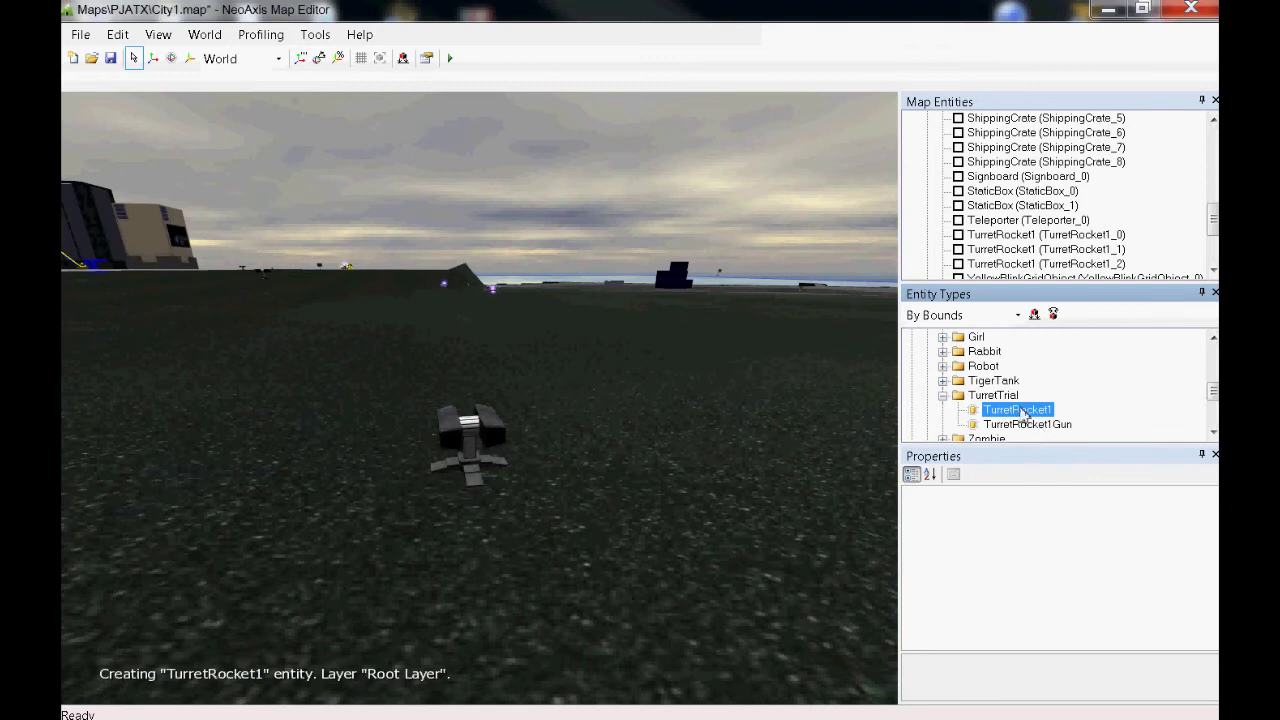
- Switch to NeoAxis Map Editor and compare the TurretRocket1Gun and TurretRocket1 entity types in the TurretTrial folder
left_click(1025, 424)
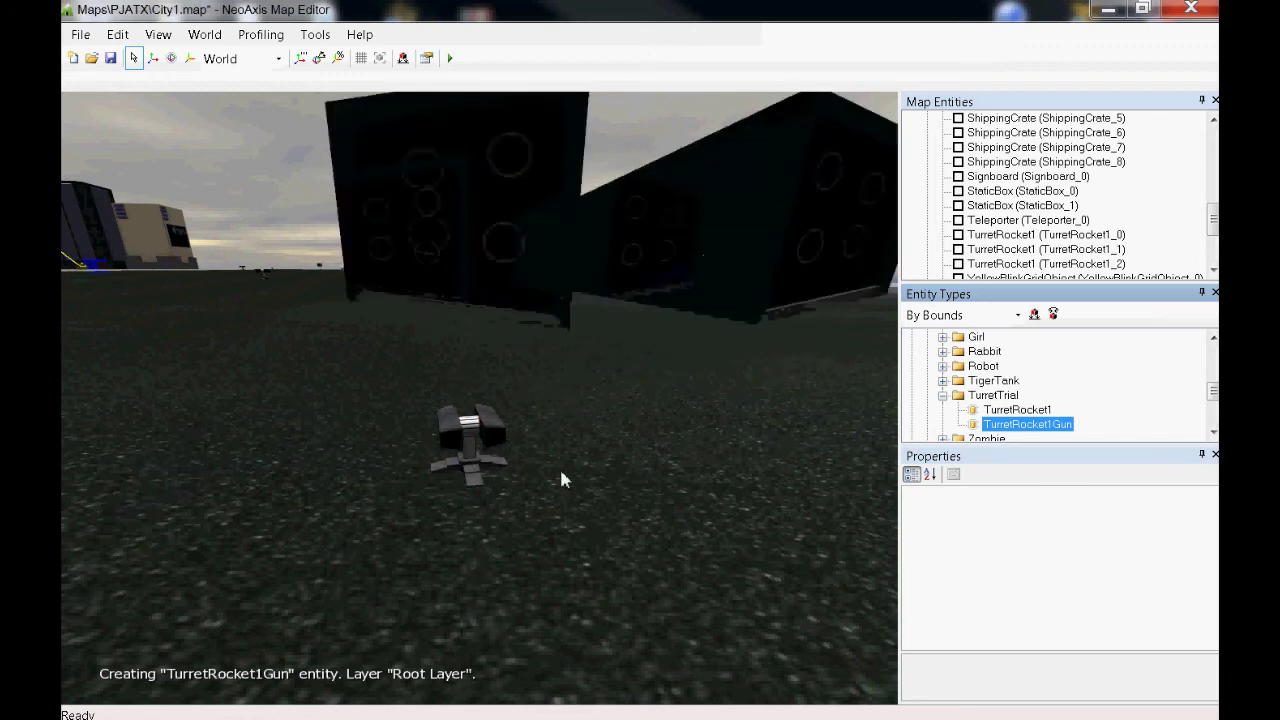
left_click(1017, 410)
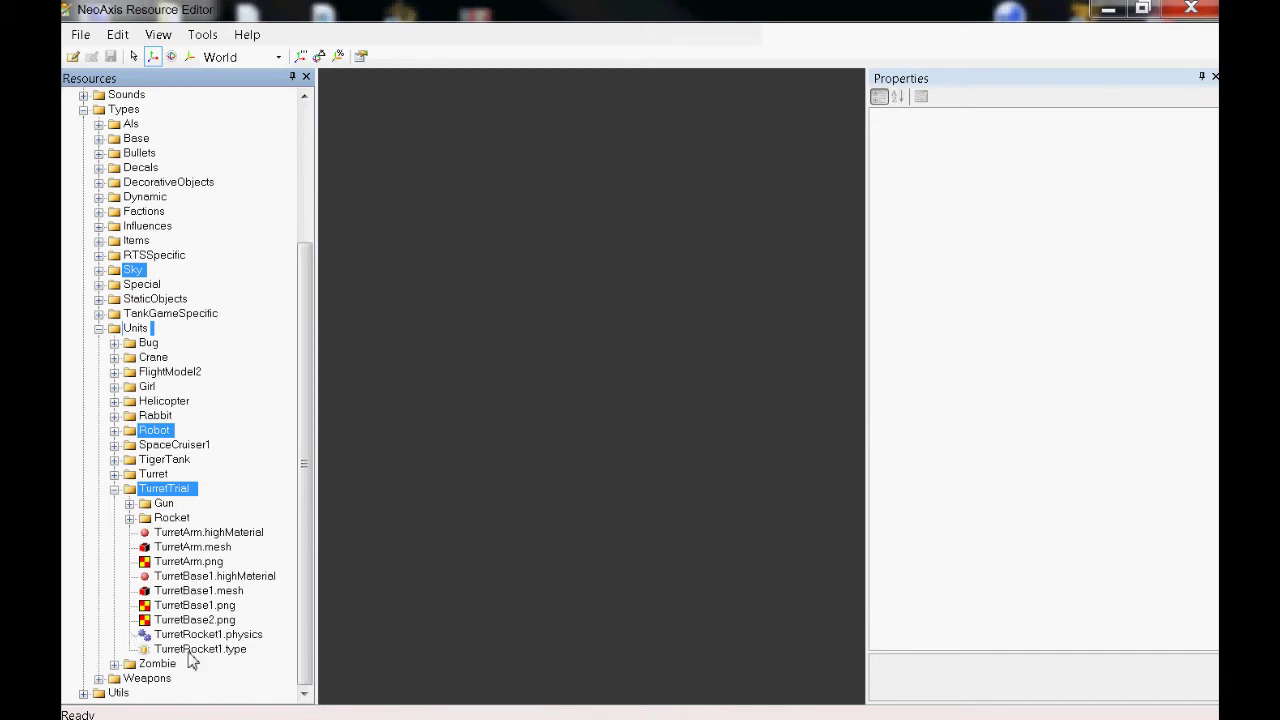
- Return to NeoAxis Resource Editor and open TurretRocket1.type from the TurretTrial folder for editing, with the turret shown close up
left_click(195, 650)
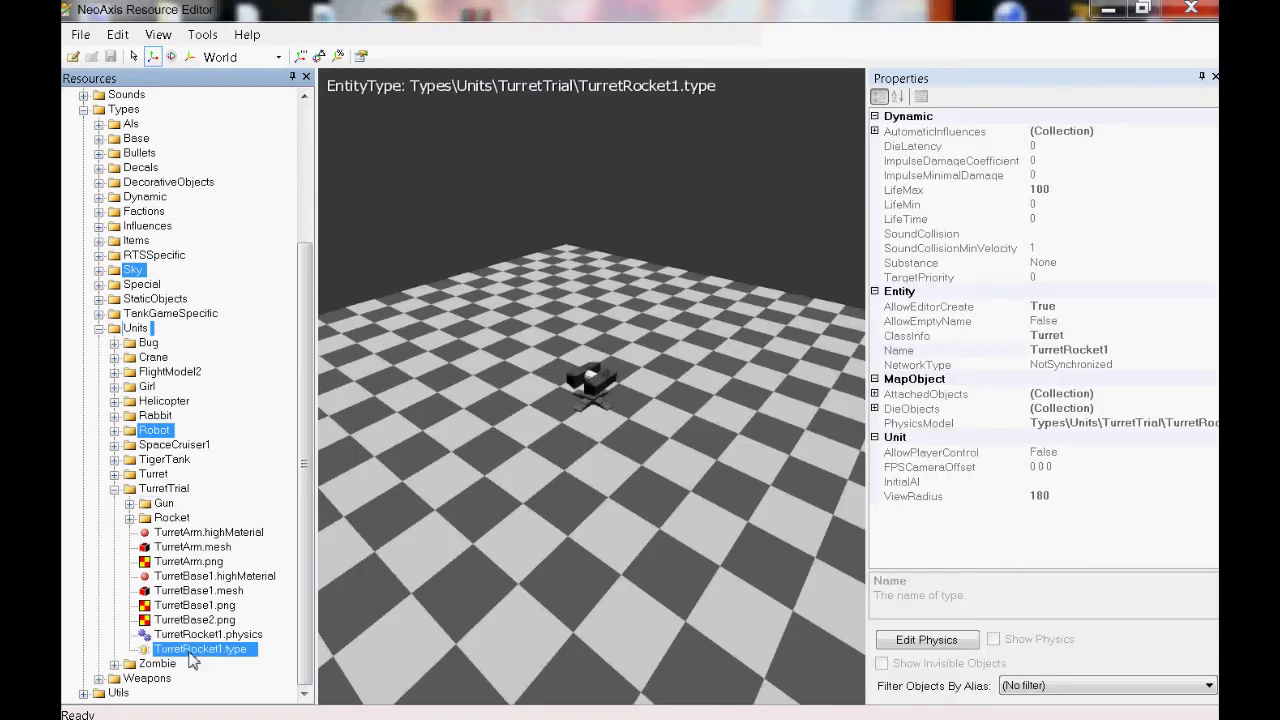
right_click(197, 652)
left_click(228, 557)
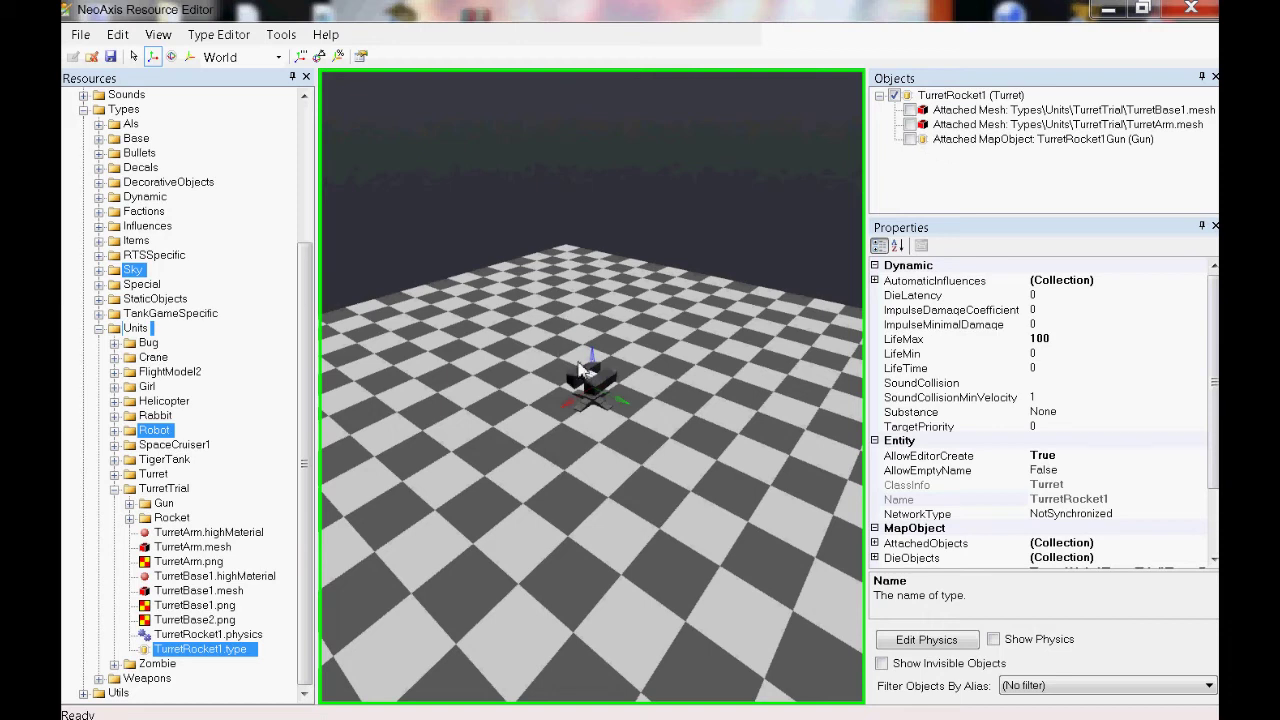
scroll(593, 453, "up", 3)
scroll(593, 453, "up", 5)
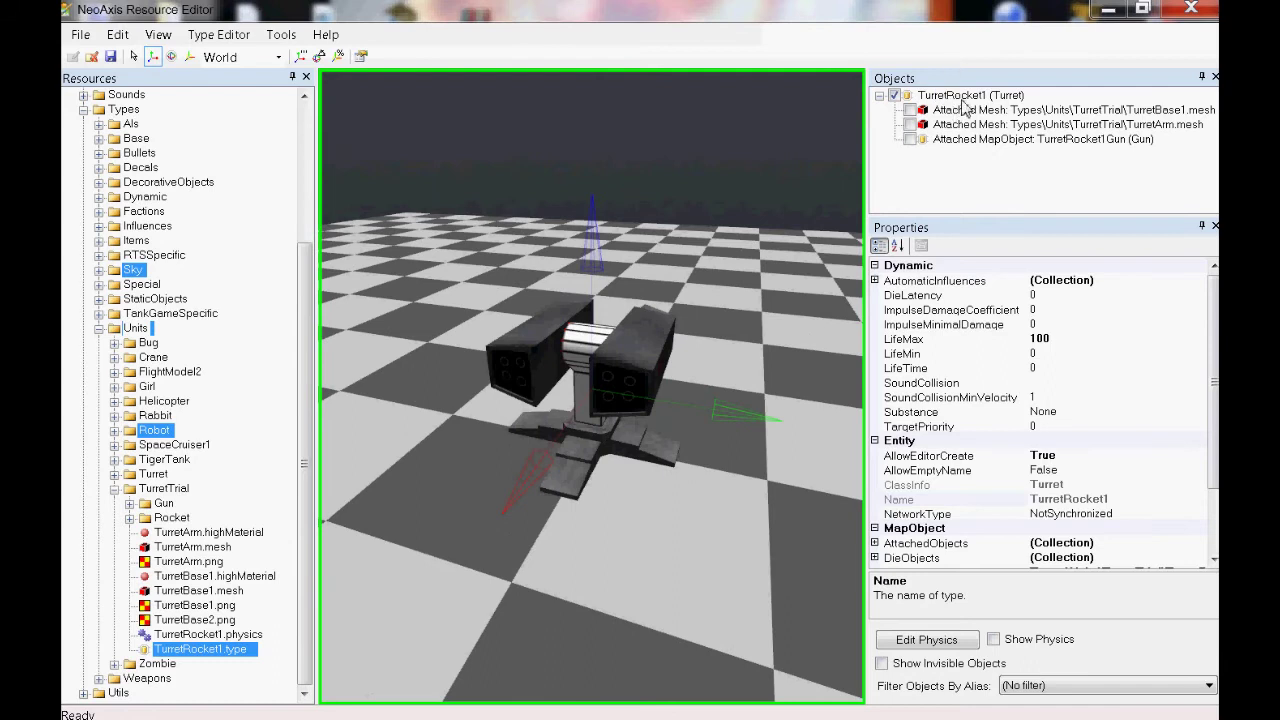
left_click(968, 97)
right_click(966, 95)
left_click(911, 198)
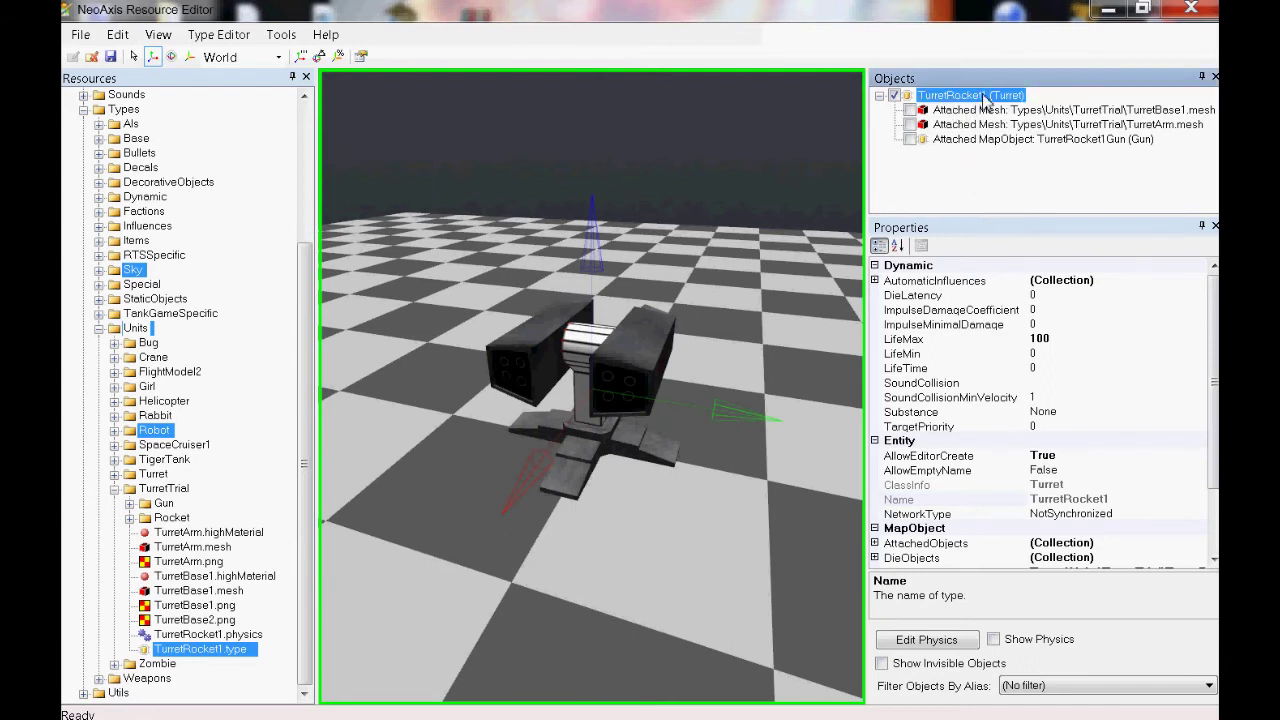
right_click(944, 98)
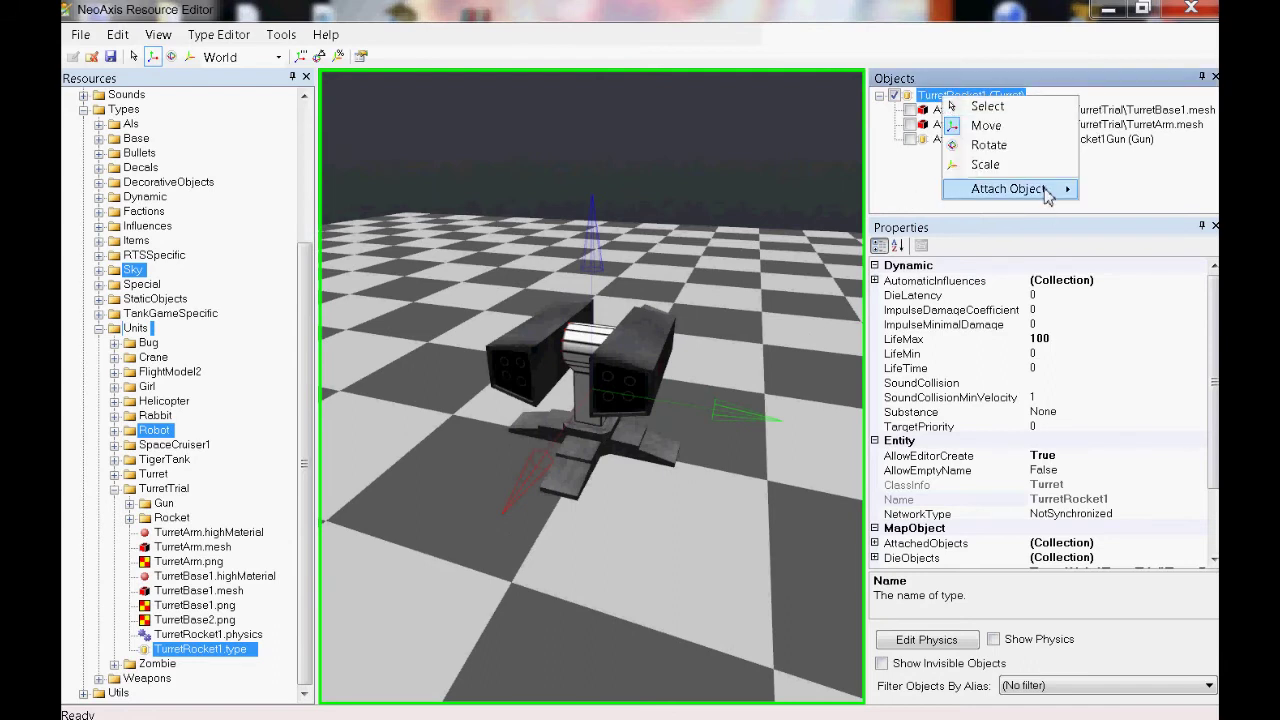
mouse_move(1047, 195)
left_click(1133, 230)
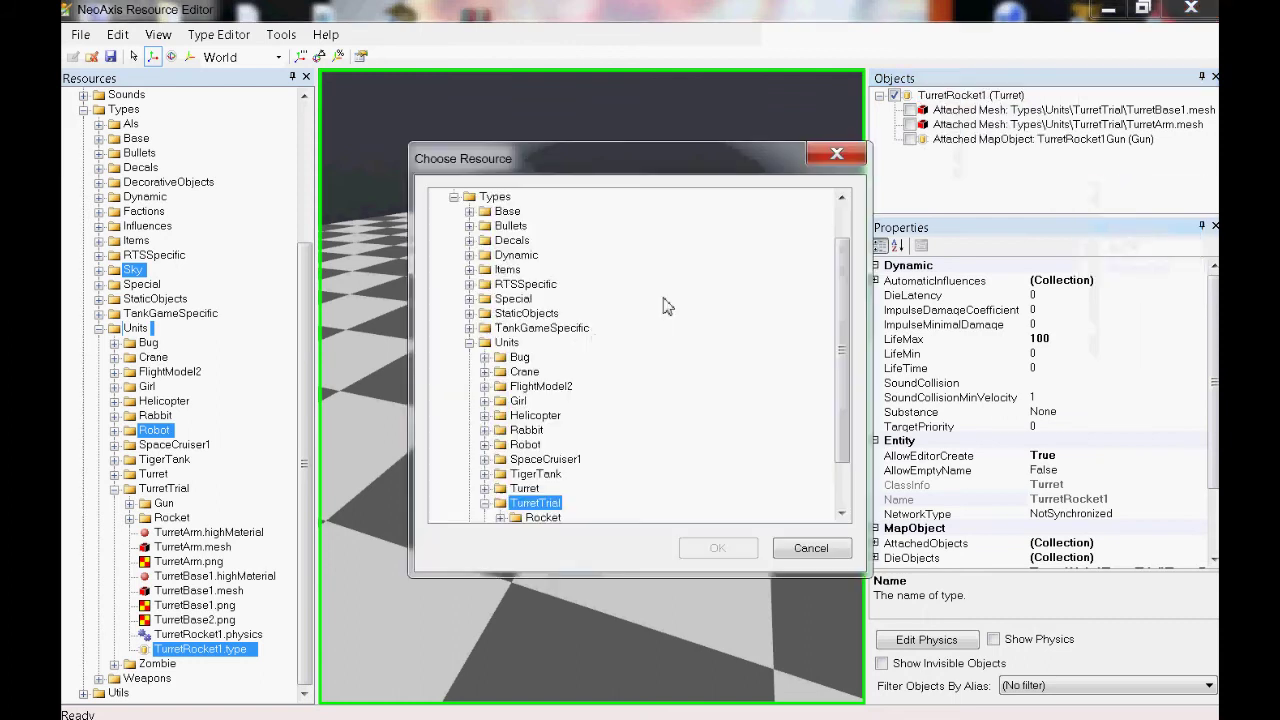
left_click_drag(840, 412, 838, 452)
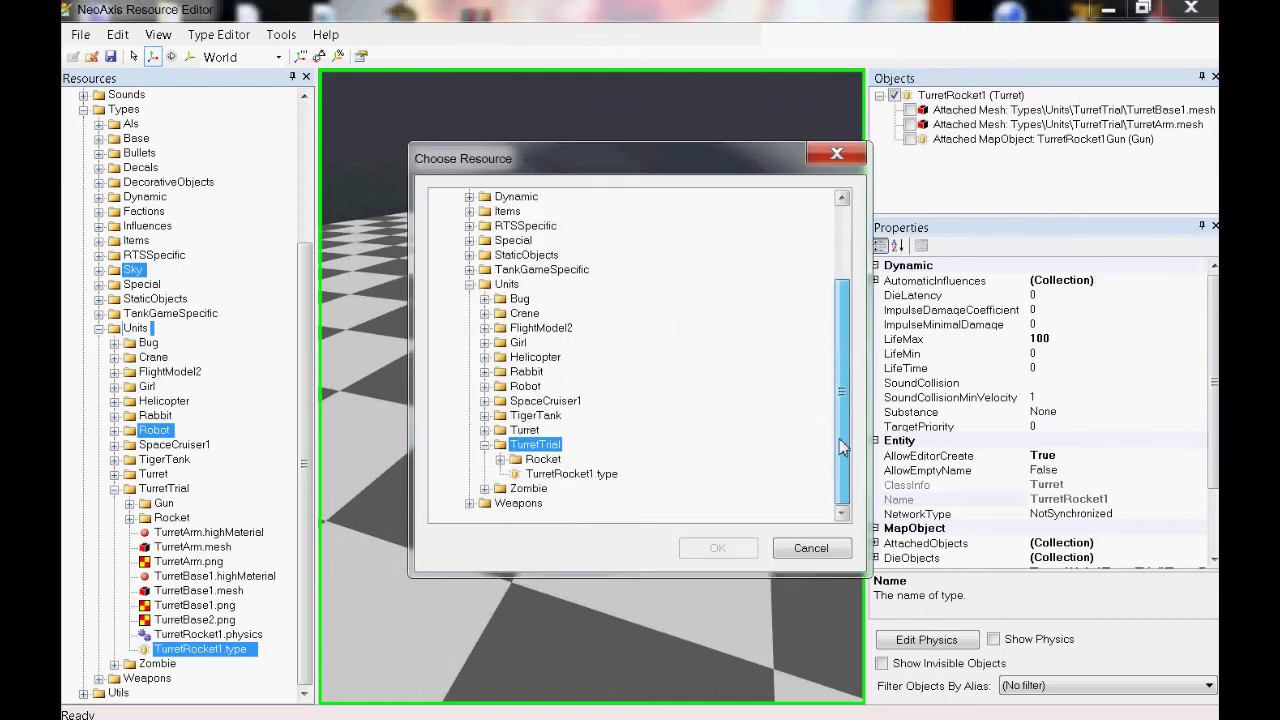
left_click(500, 459)
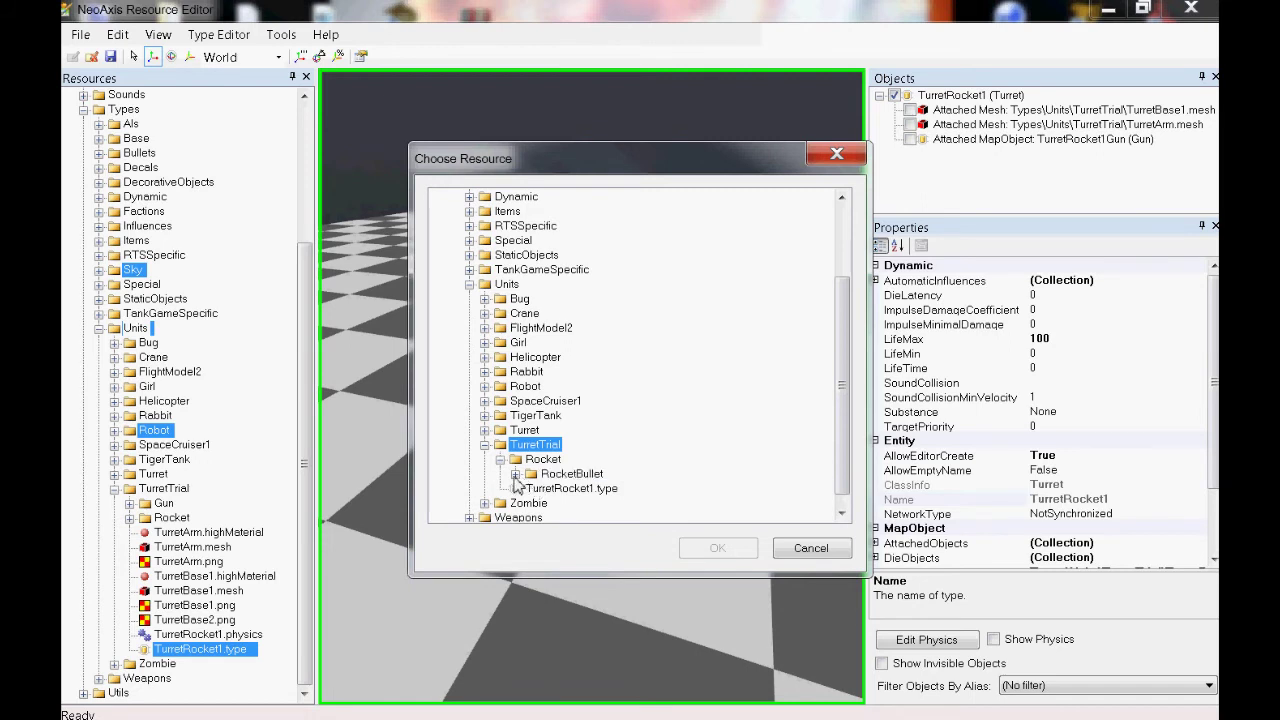
left_click(515, 474)
left_click(622, 488)
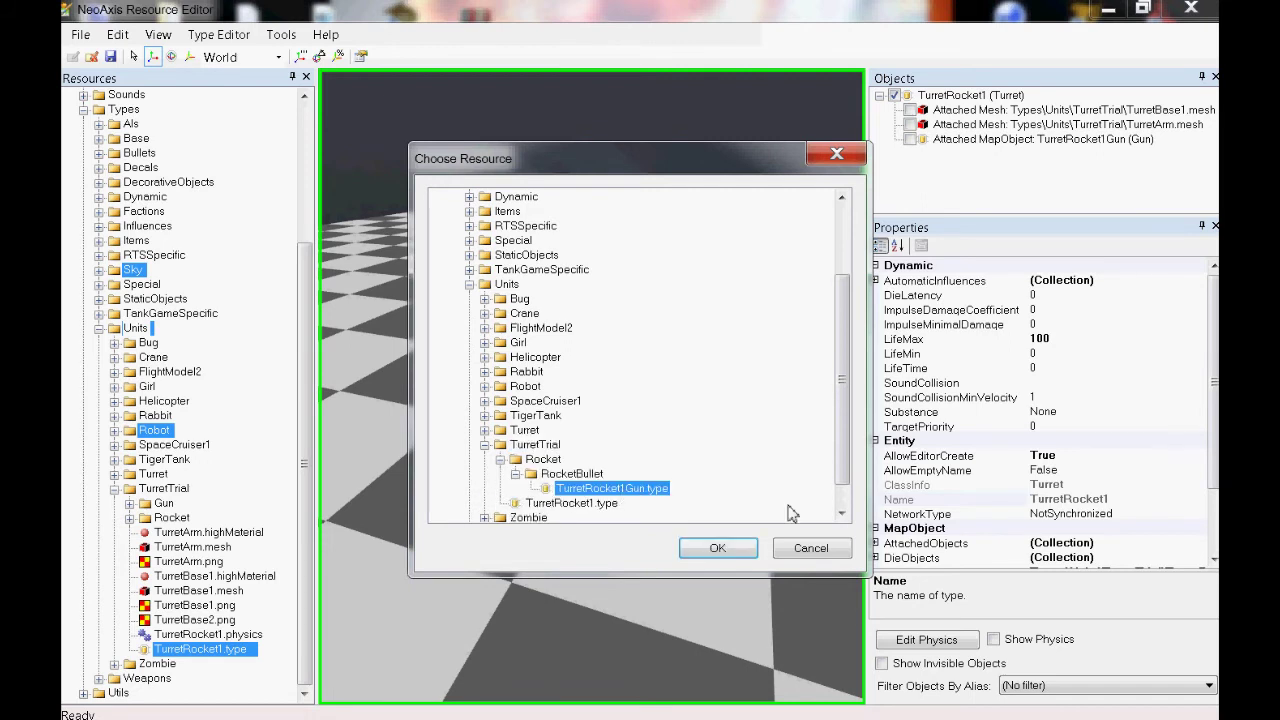
left_click(815, 550)
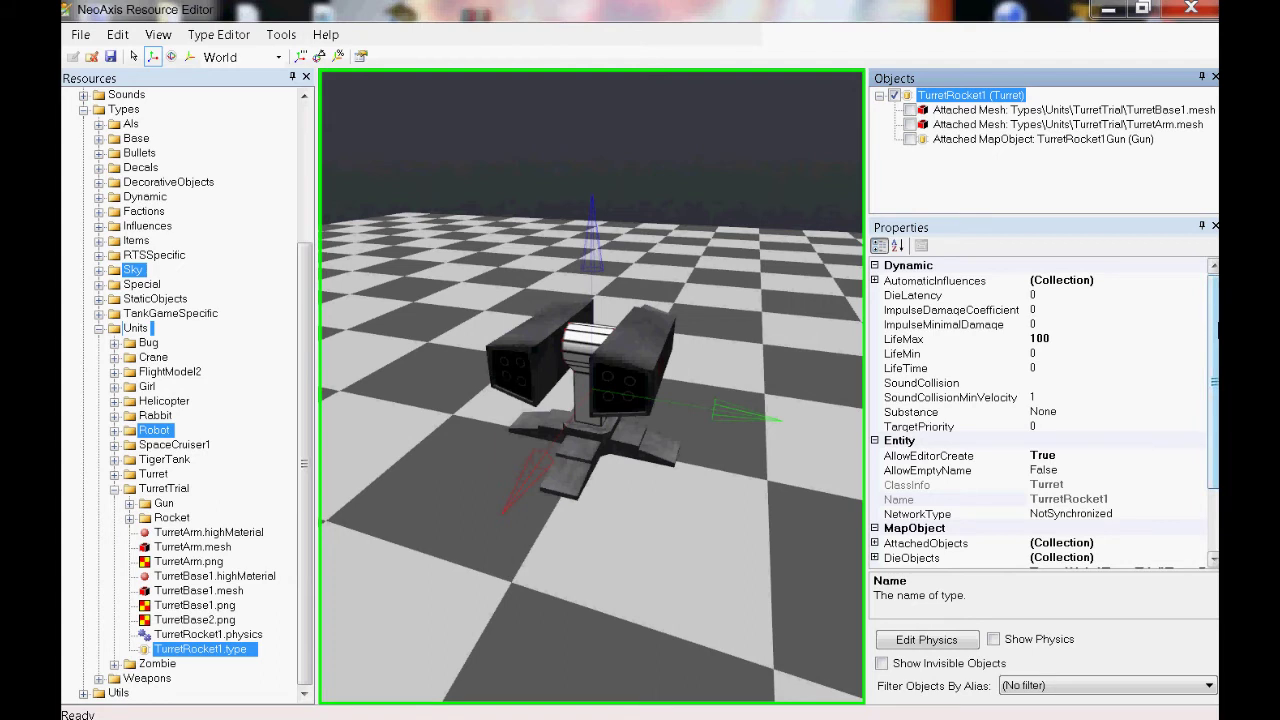
- Examine TurretRocket1's entity, map object and unit properties, including InitialAI and ViewRadius
left_click_drag(1213, 383, 1213, 412)
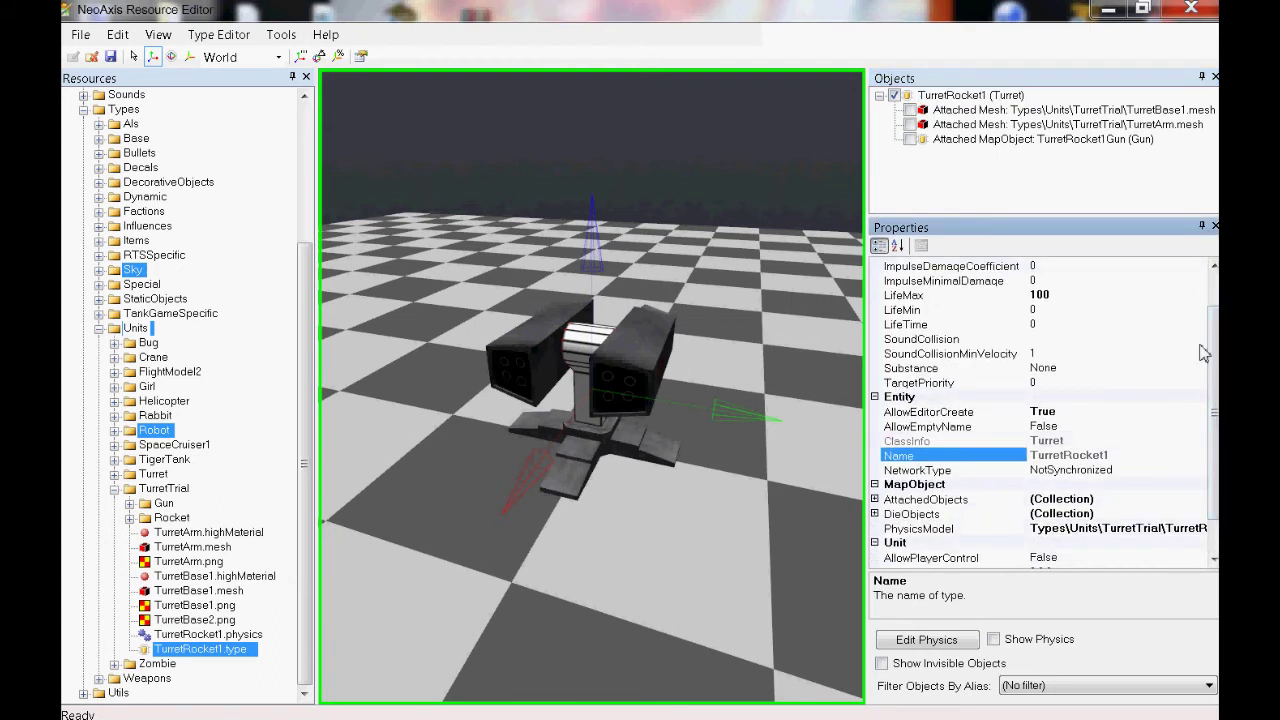
left_click_drag(1213, 333, 1210, 360)
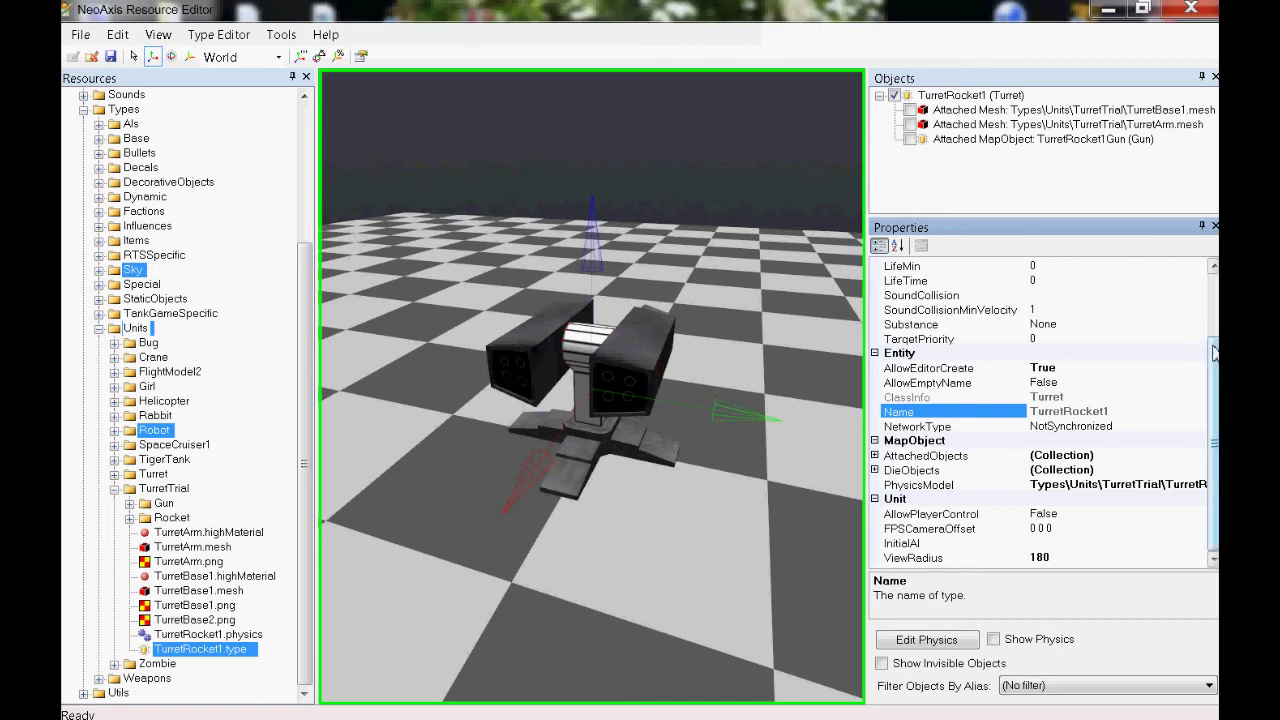
left_click(130, 503)
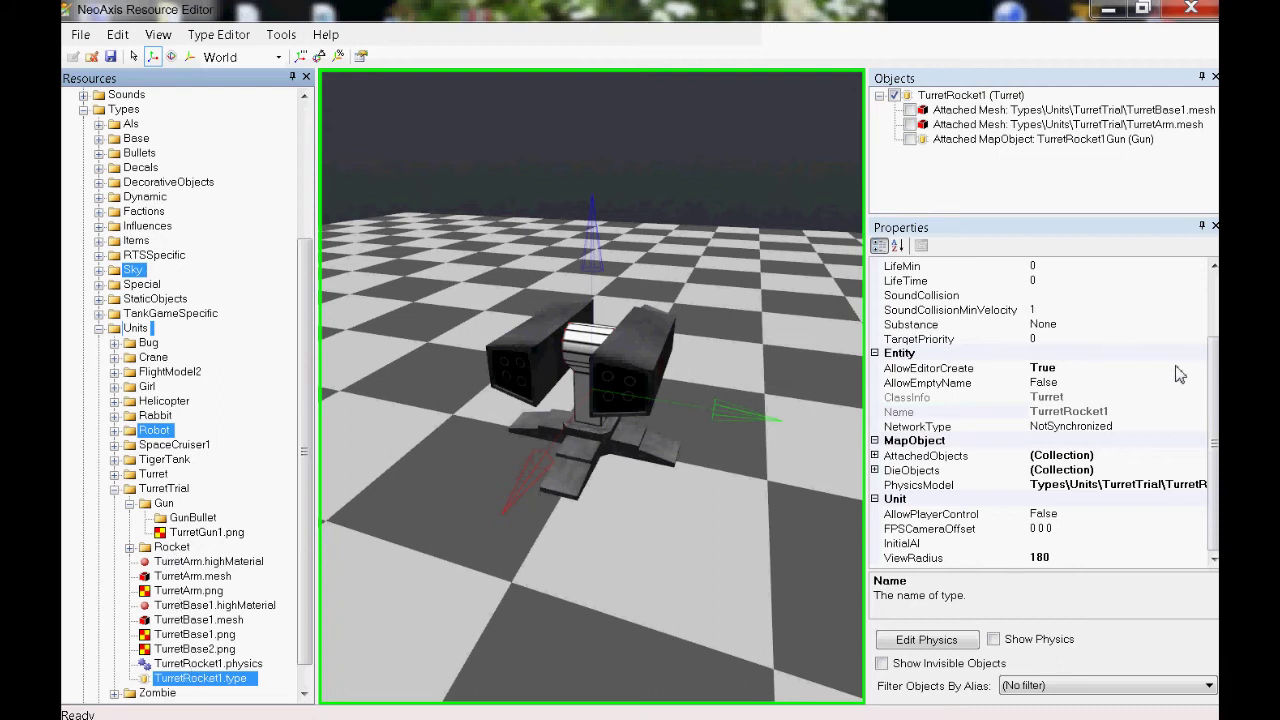
left_click(1213, 445)
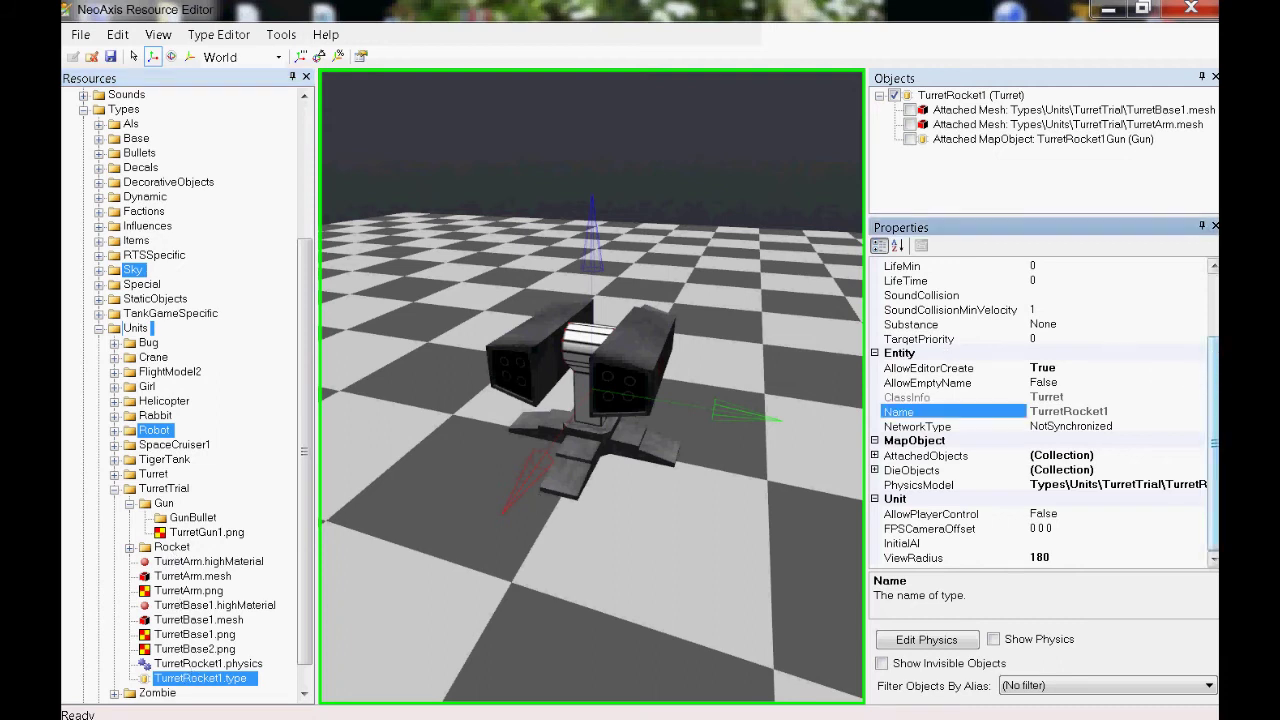
left_click(1067, 543)
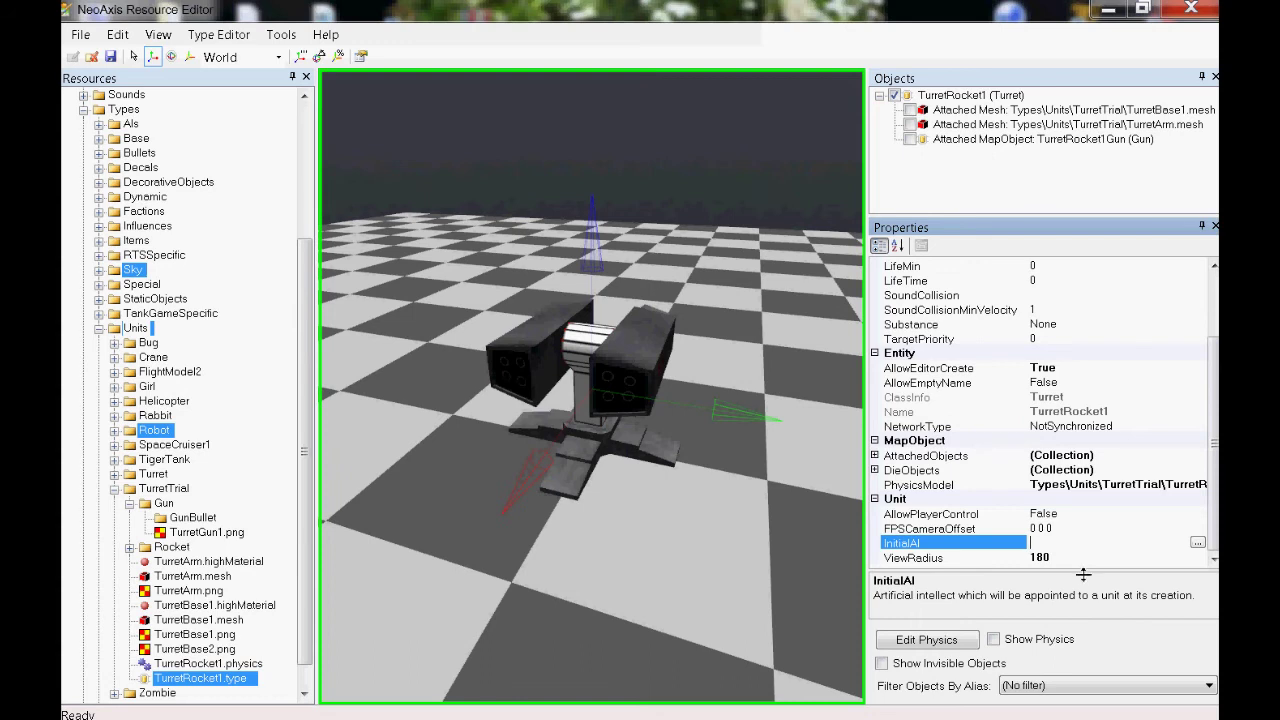
left_click(1069, 558)
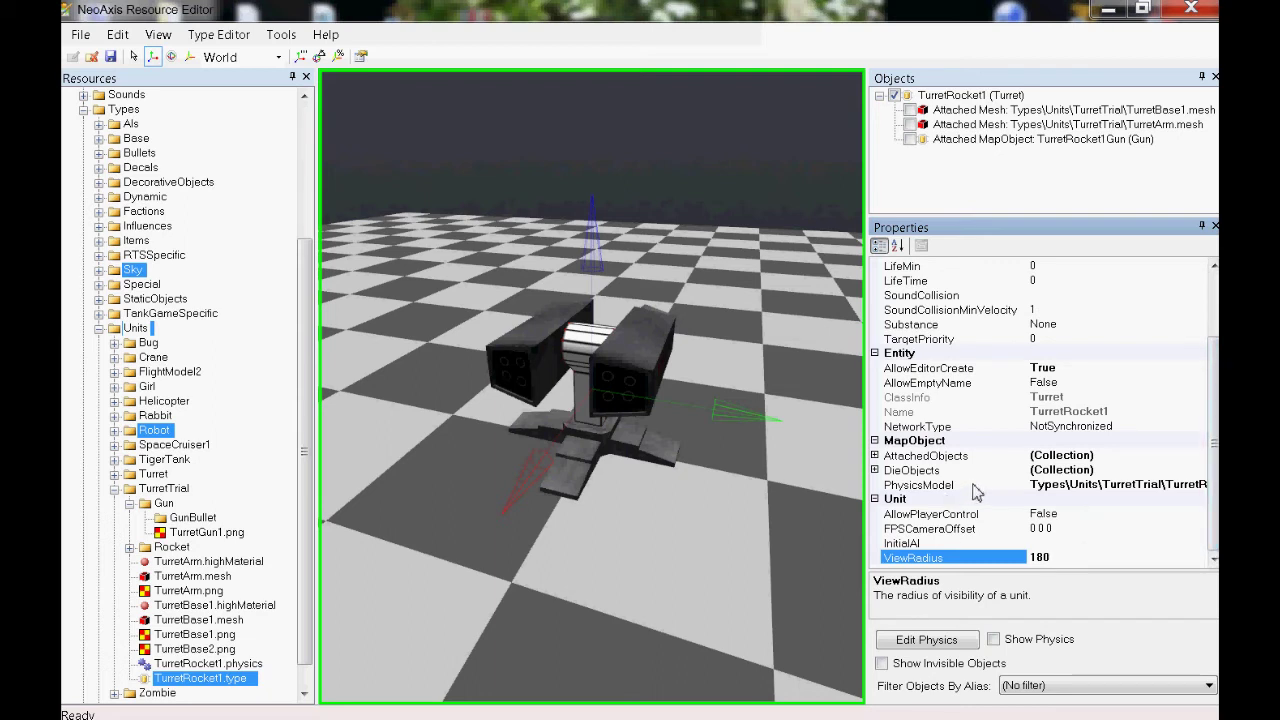
- Open TurretRocket1's physics model for editing and review the properties of its base and turret bodies
left_click(952, 641)
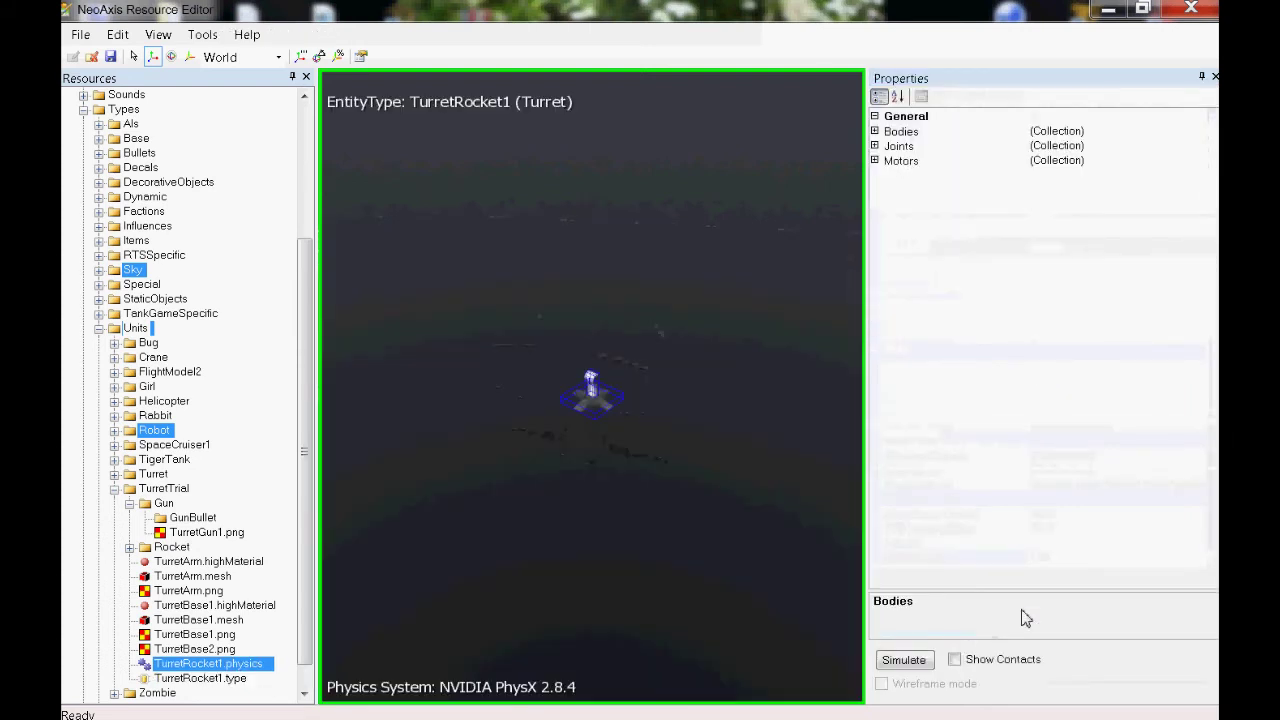
left_click(875, 131)
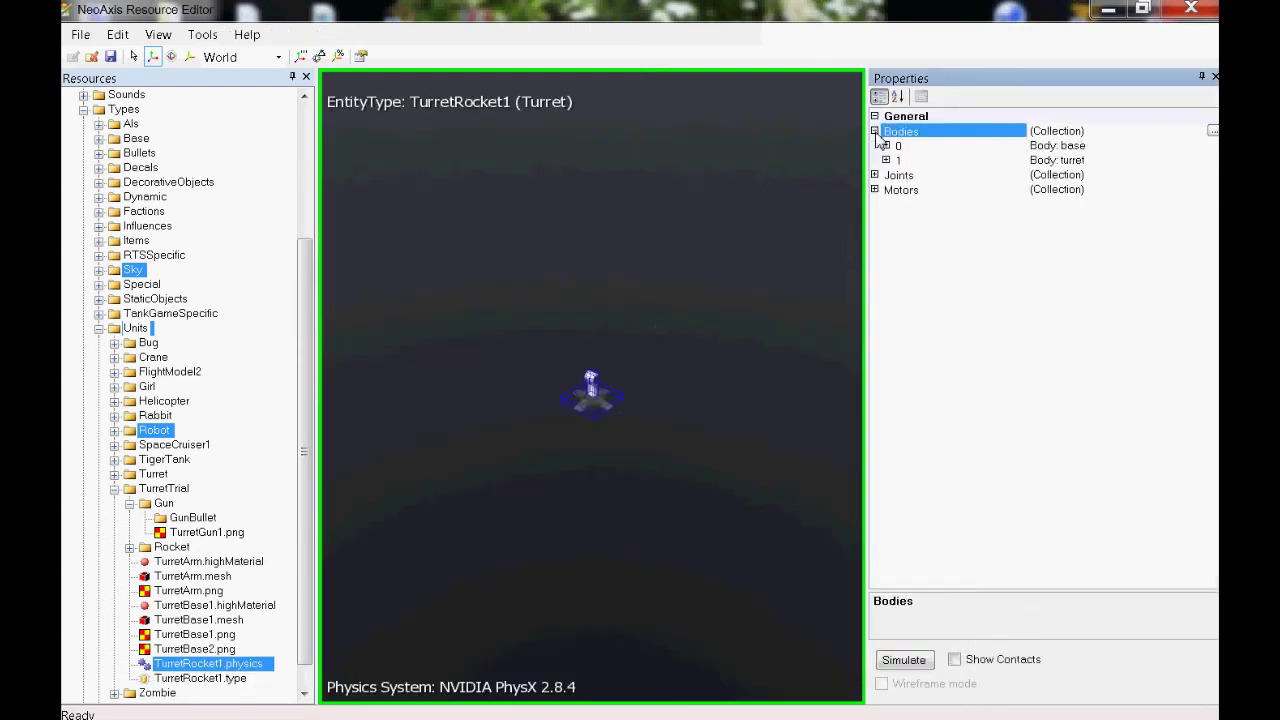
left_click(1213, 131)
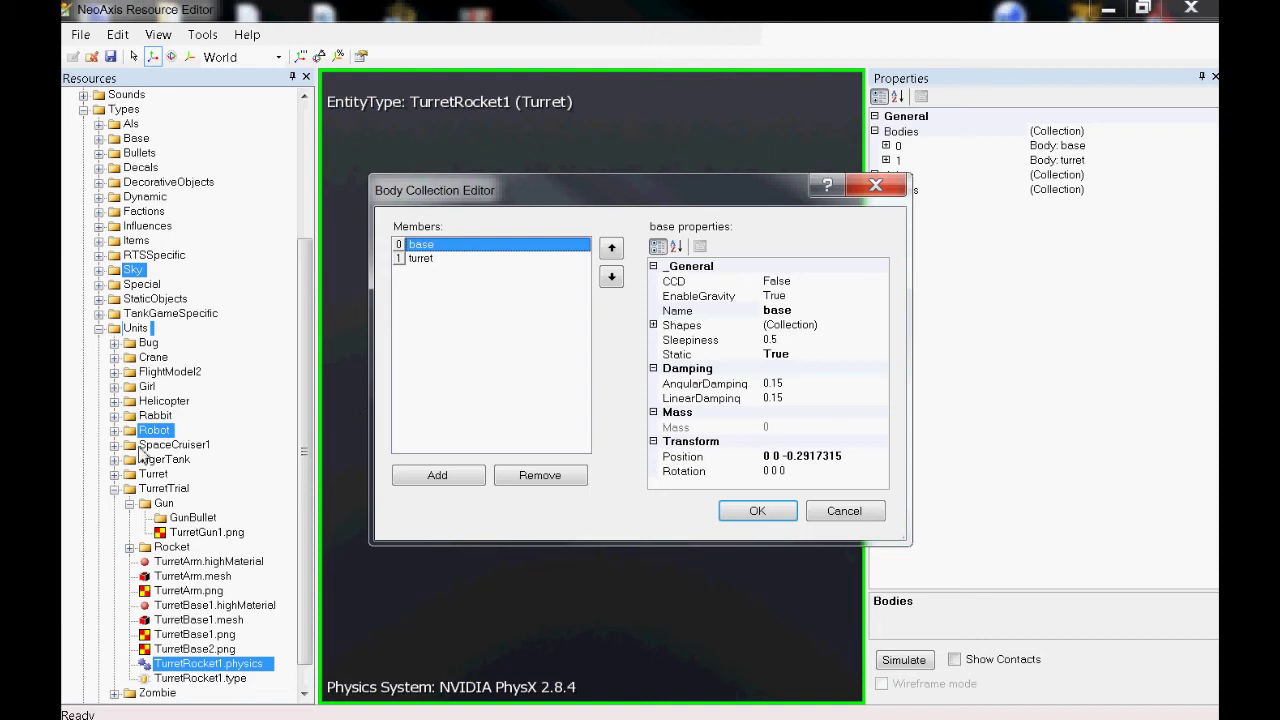
left_click(839, 511)
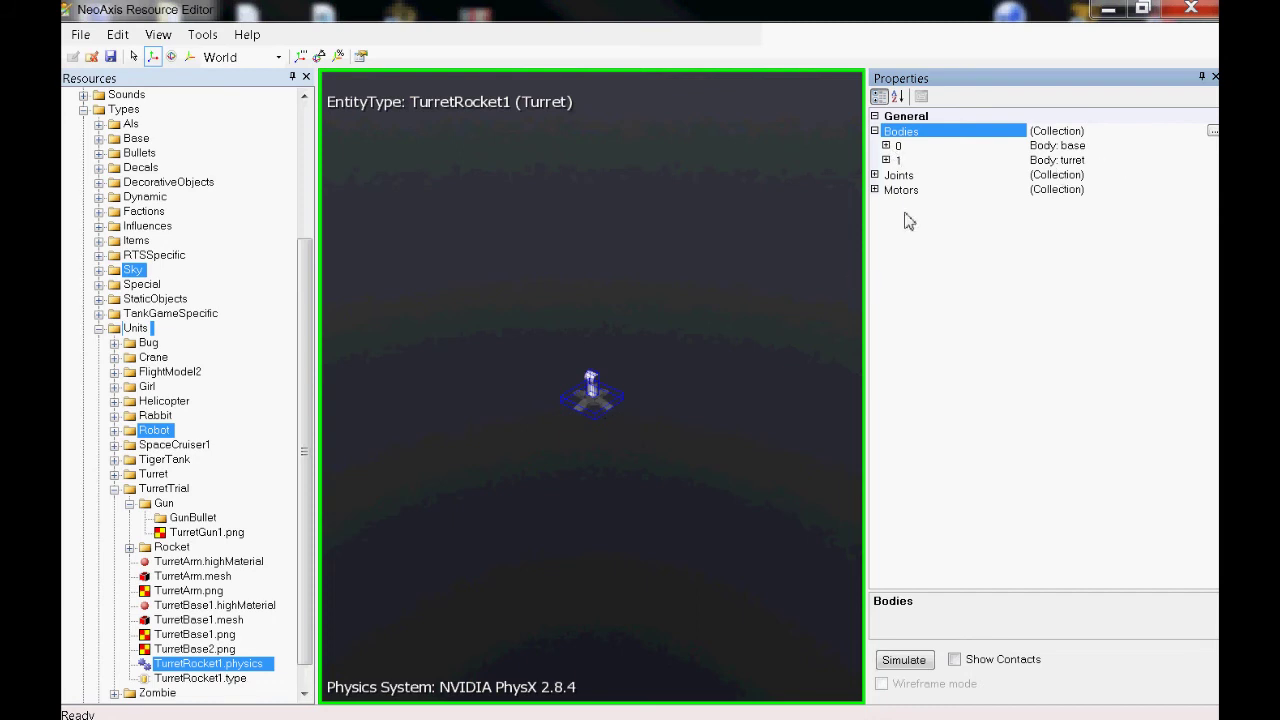
left_click(886, 146)
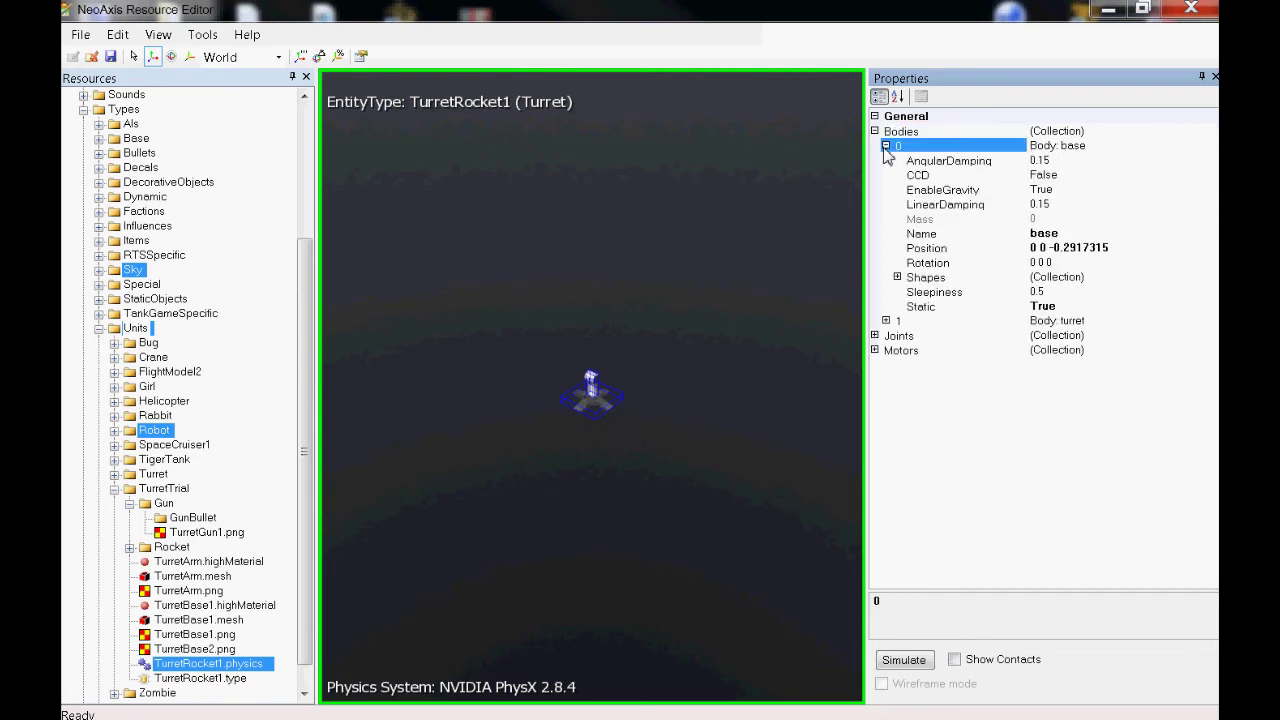
left_click(886, 321)
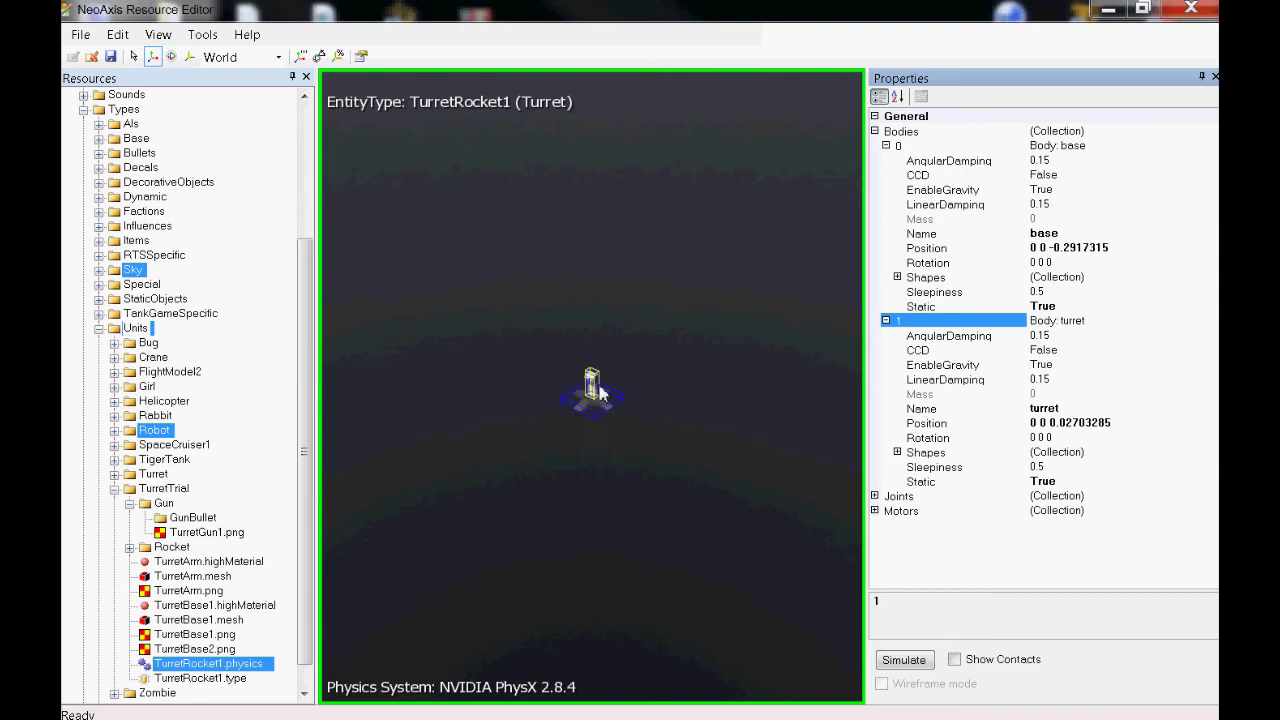
- Inspect the collision boxes of the base and turret bodies up close in the physics model view
left_click(588, 388)
right_click(590, 388)
left_click(592, 373)
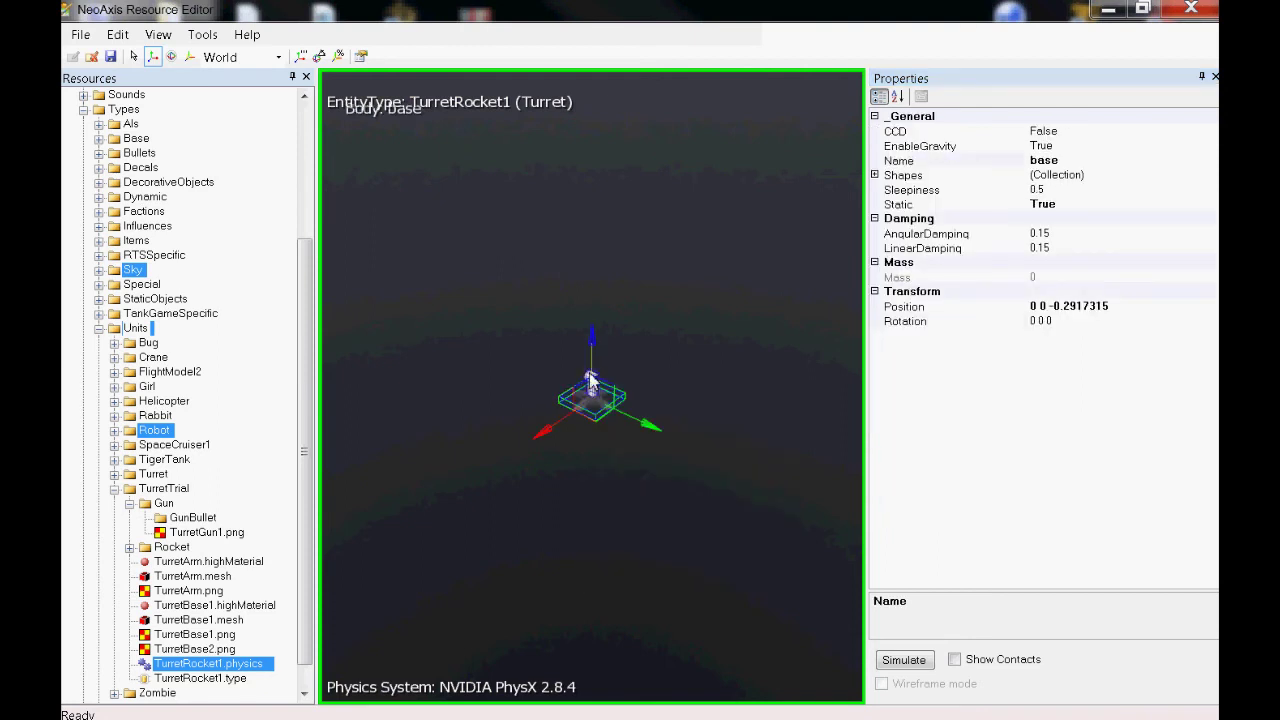
left_click(630, 345)
scroll(630, 347, "up", 5)
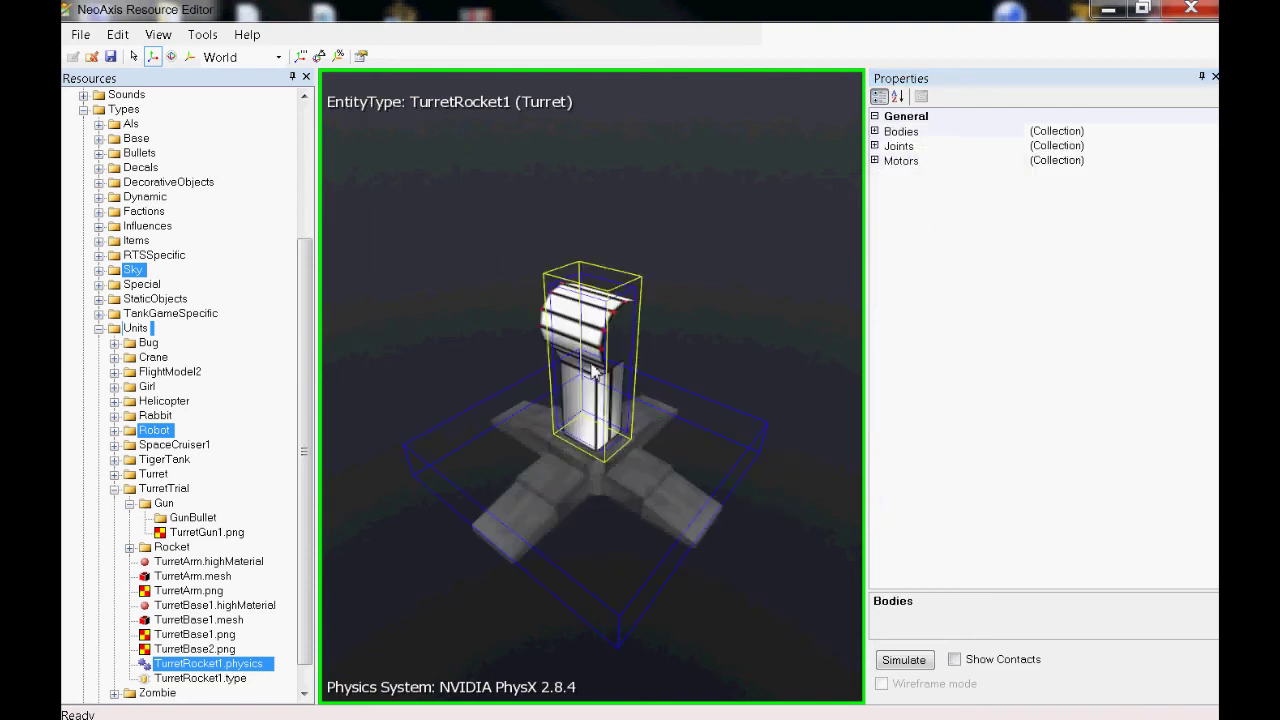
left_click(590, 315)
left_click_drag(508, 200, 698, 303)
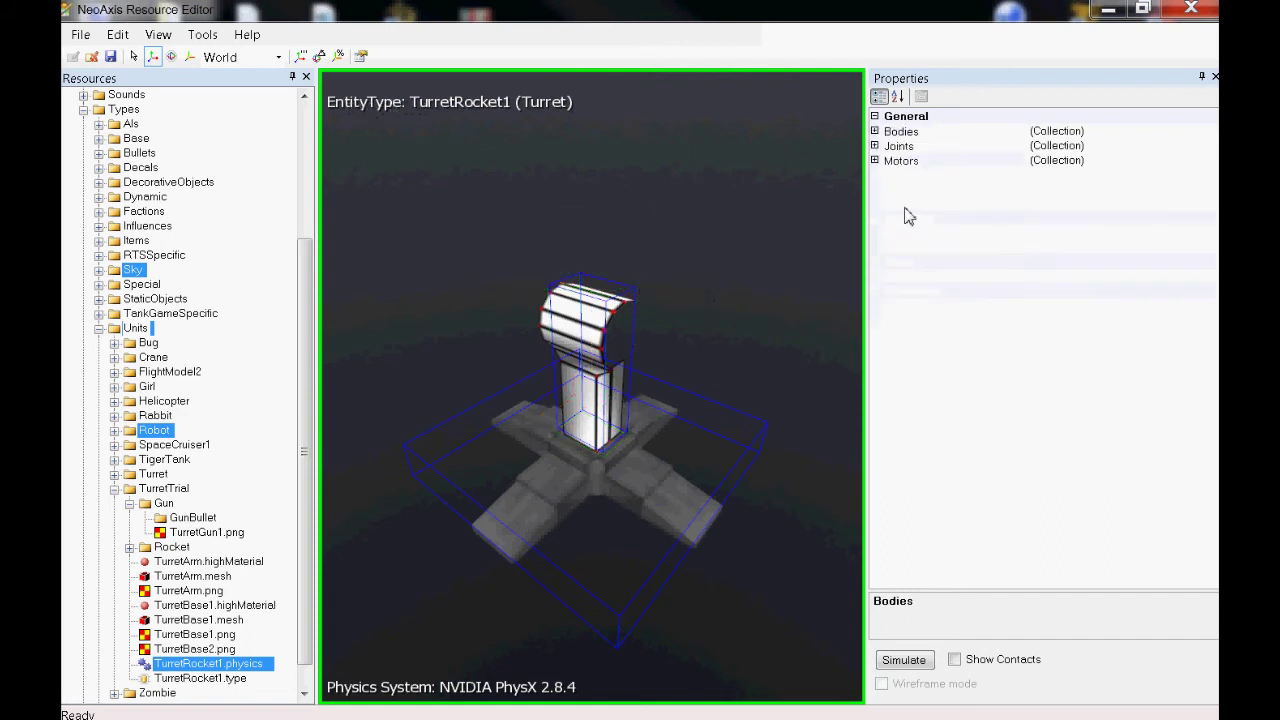
- Show the detailed properties of the turret body in the physics model's Bodies collection
left_click(880, 135)
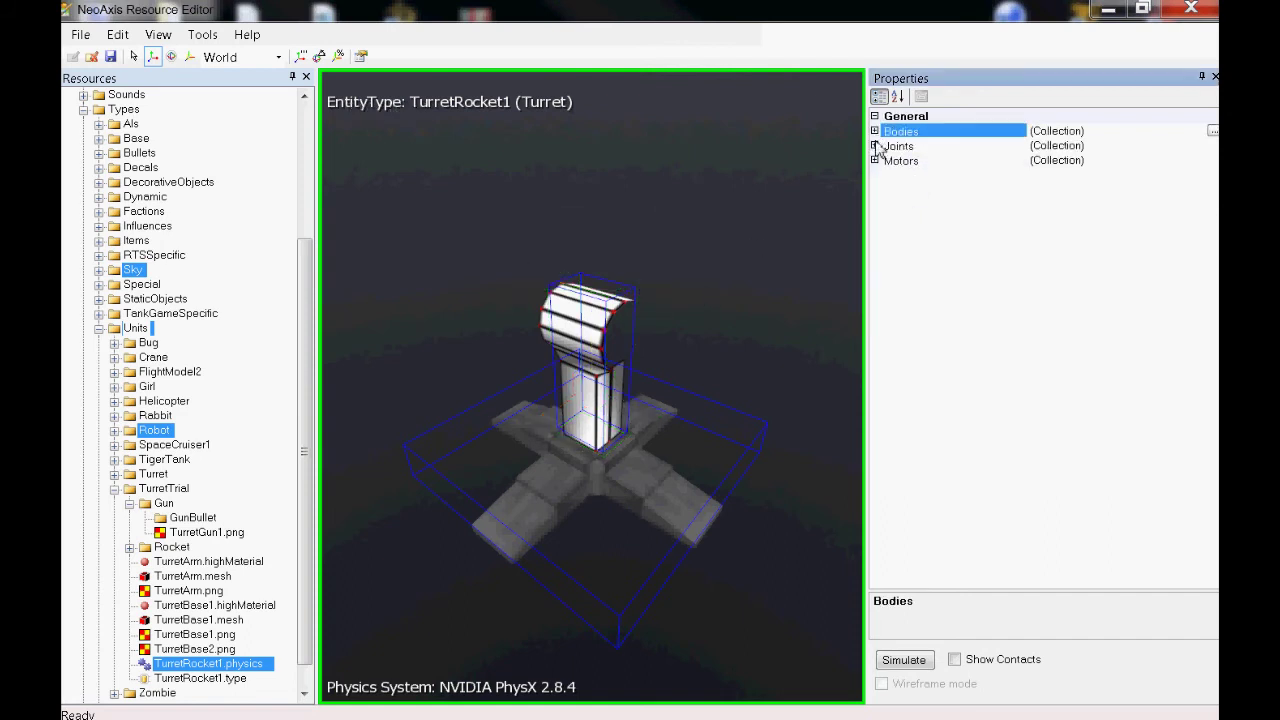
left_click(875, 131)
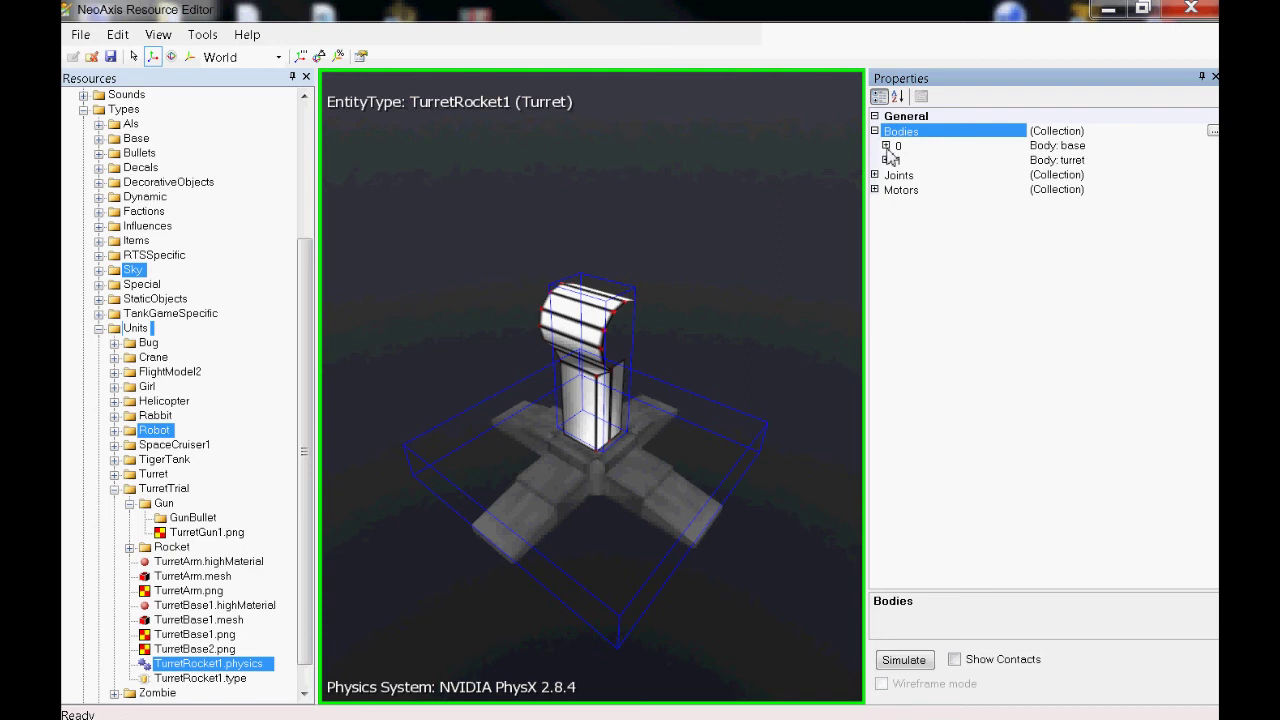
left_click(922, 162)
left_click(886, 160)
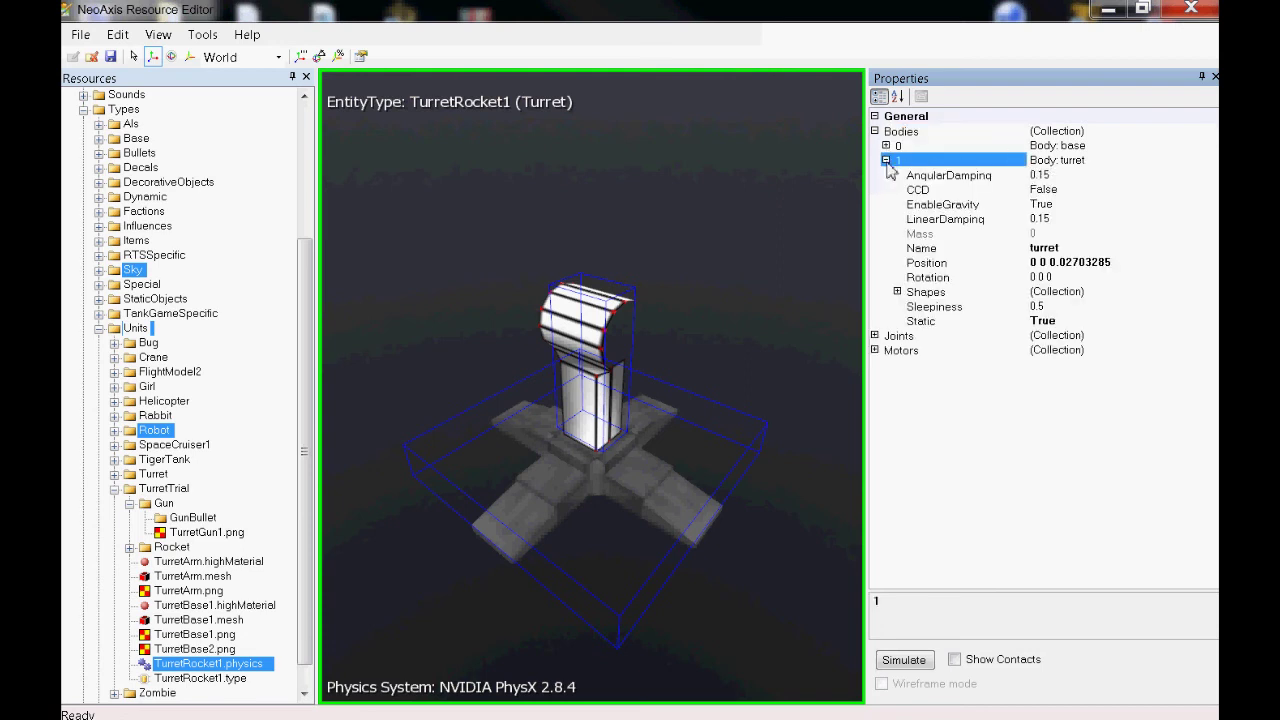
- Set the turret body's Static property to False, and test the physics model by running and stopping a simulation
left_click(1070, 320)
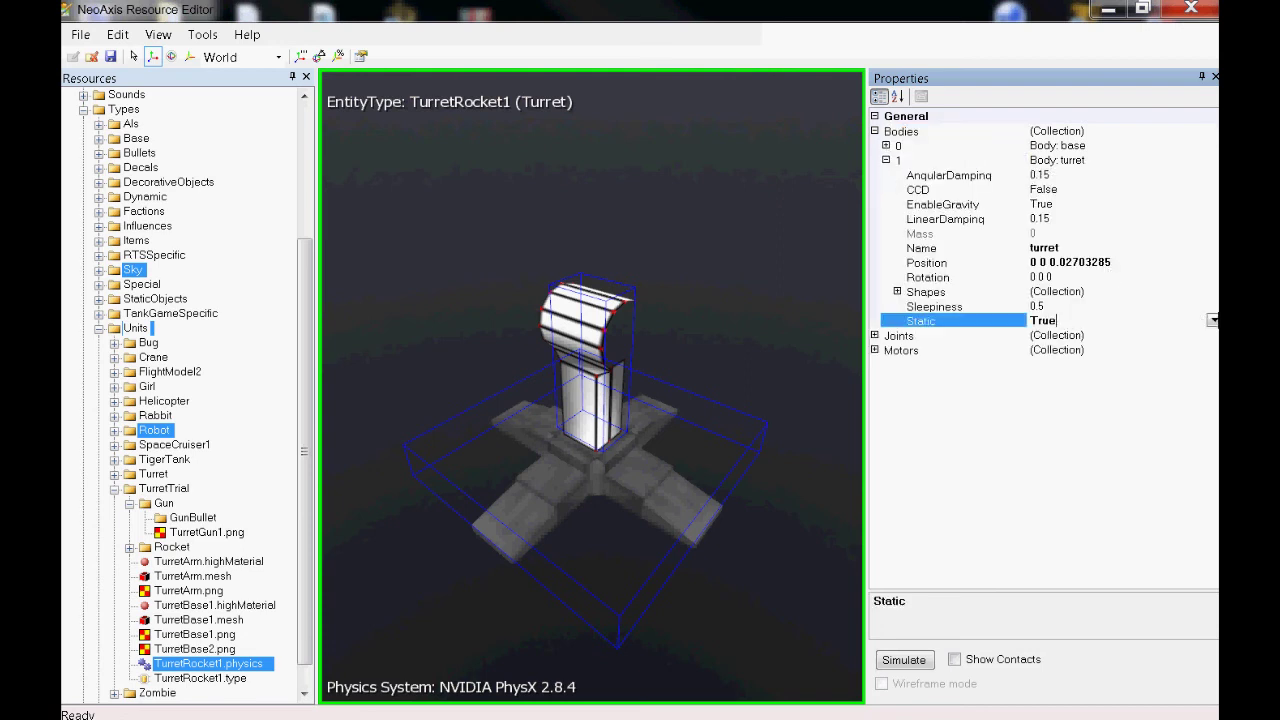
left_click(1212, 320)
left_click(1060, 346)
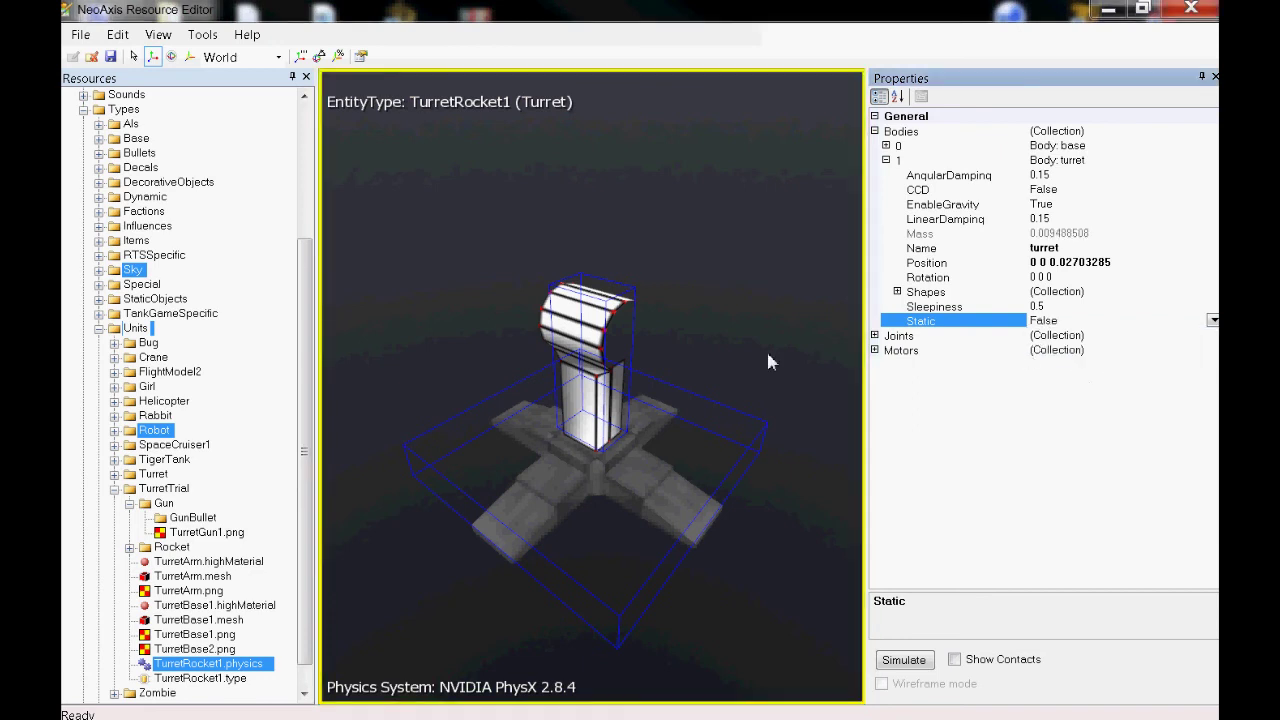
left_click(606, 373)
left_click(904, 660)
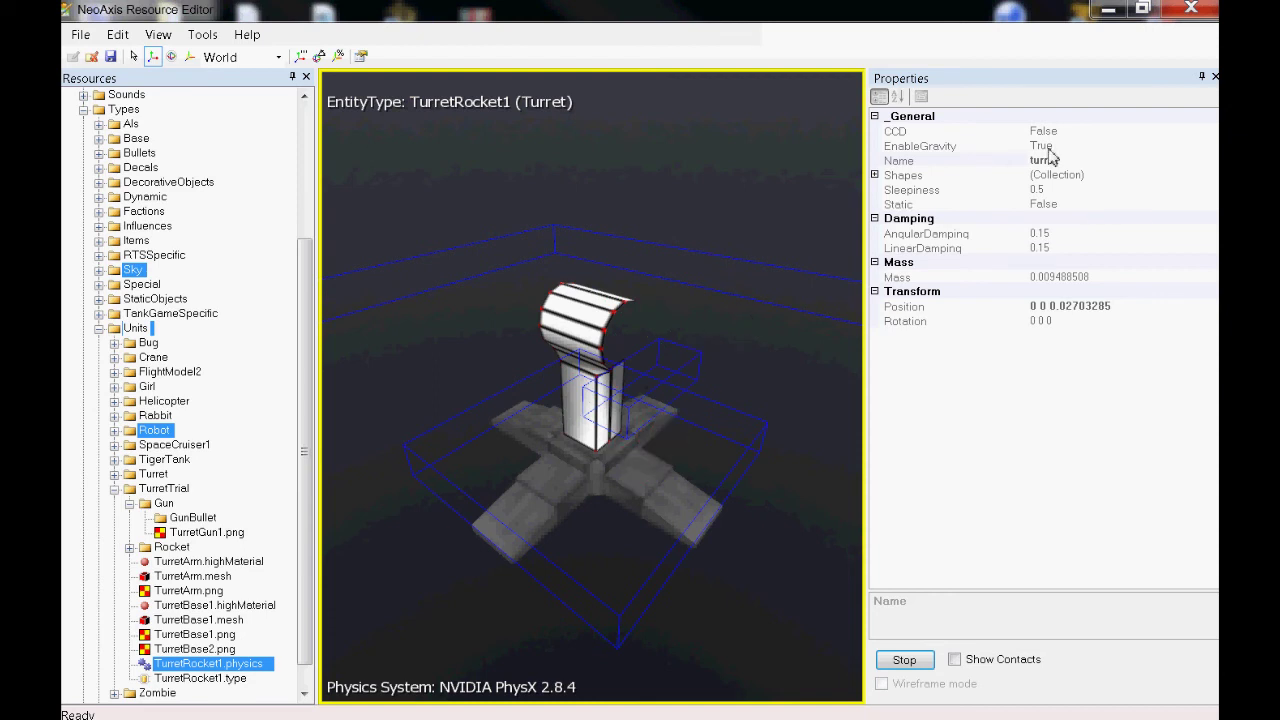
left_click(904, 660)
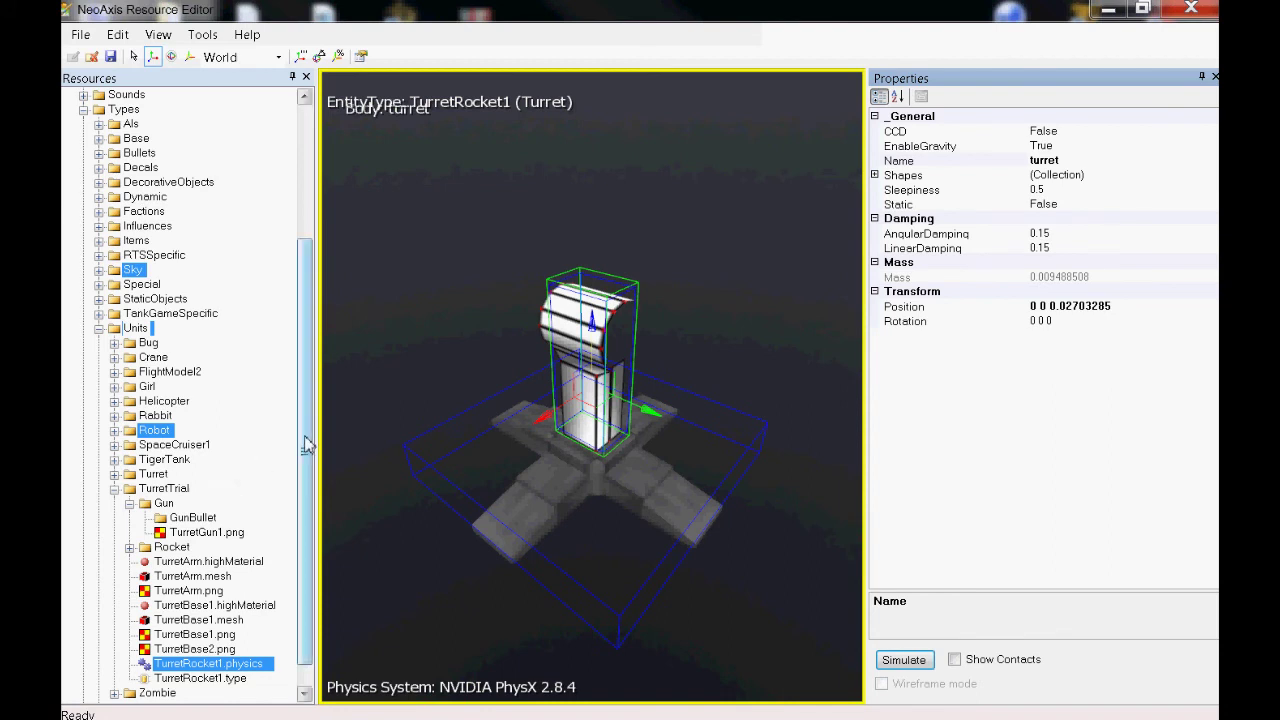
- Leave TurretRocket1's physics editing and inspect the stock Turret.physics model in the Units\Turret folder from several distances and angles
scroll(306, 443, "down", 1)
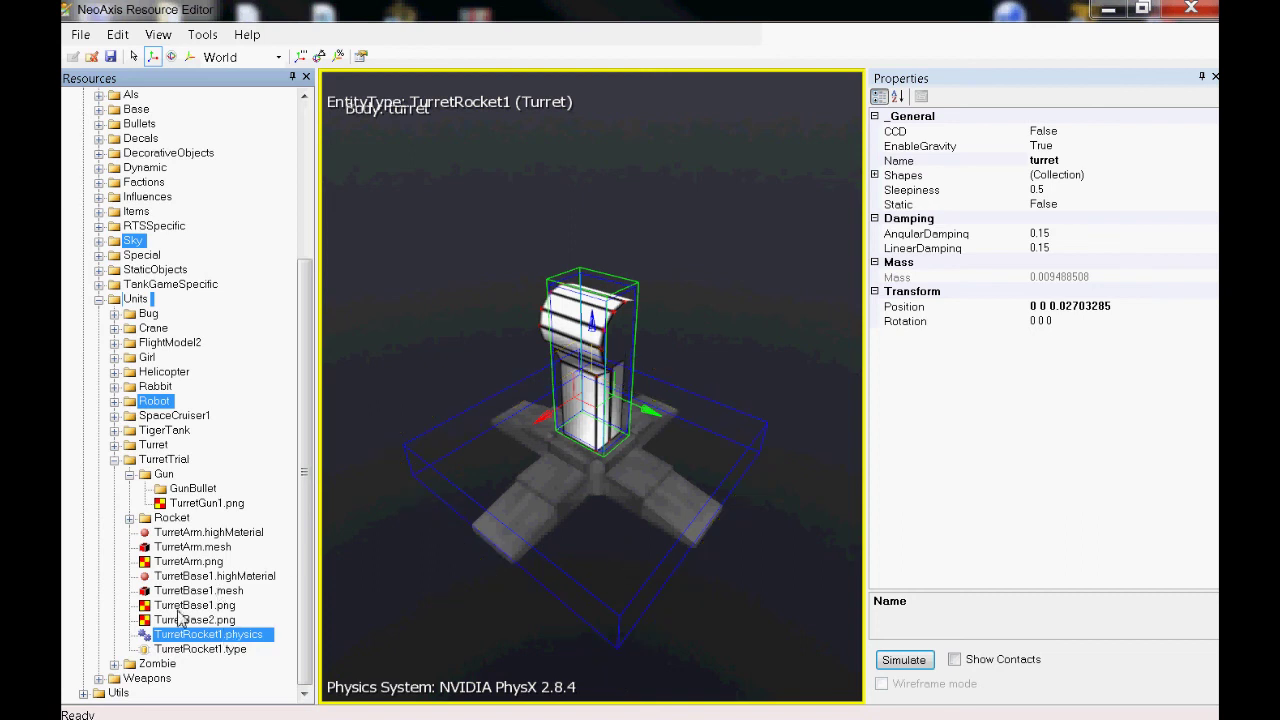
left_click(115, 445)
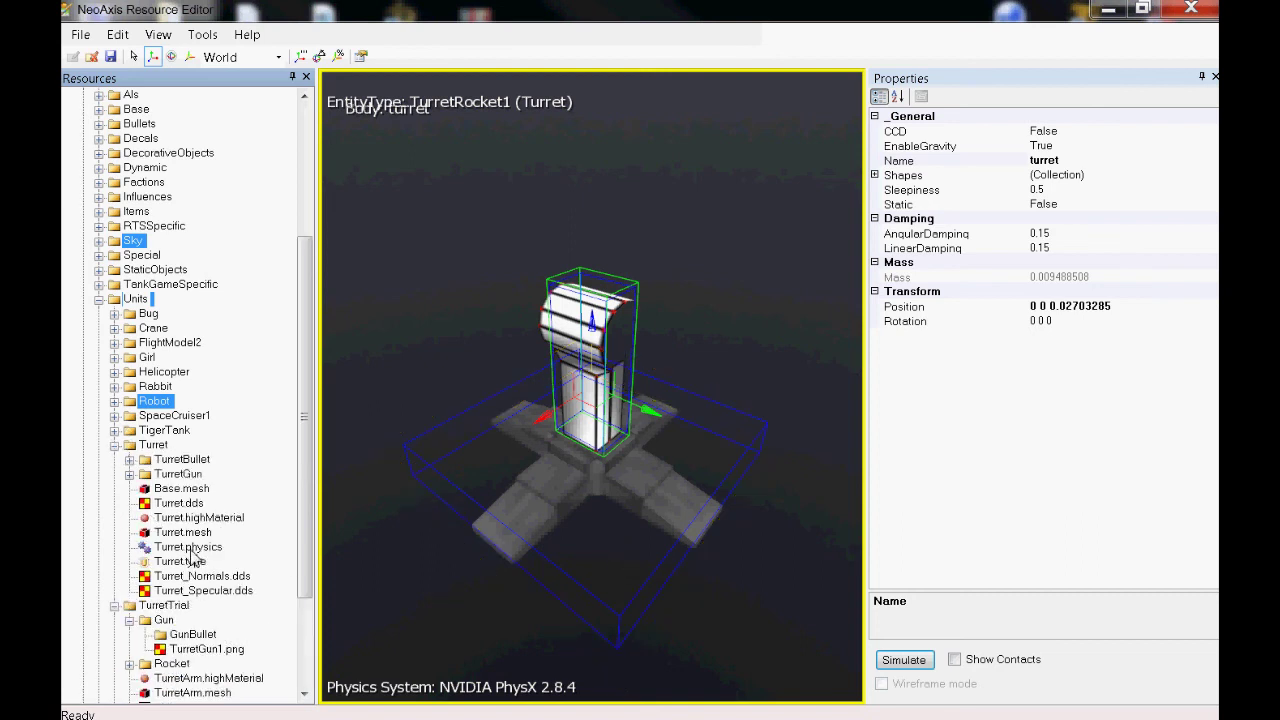
double_click(188, 547)
left_click(668, 466)
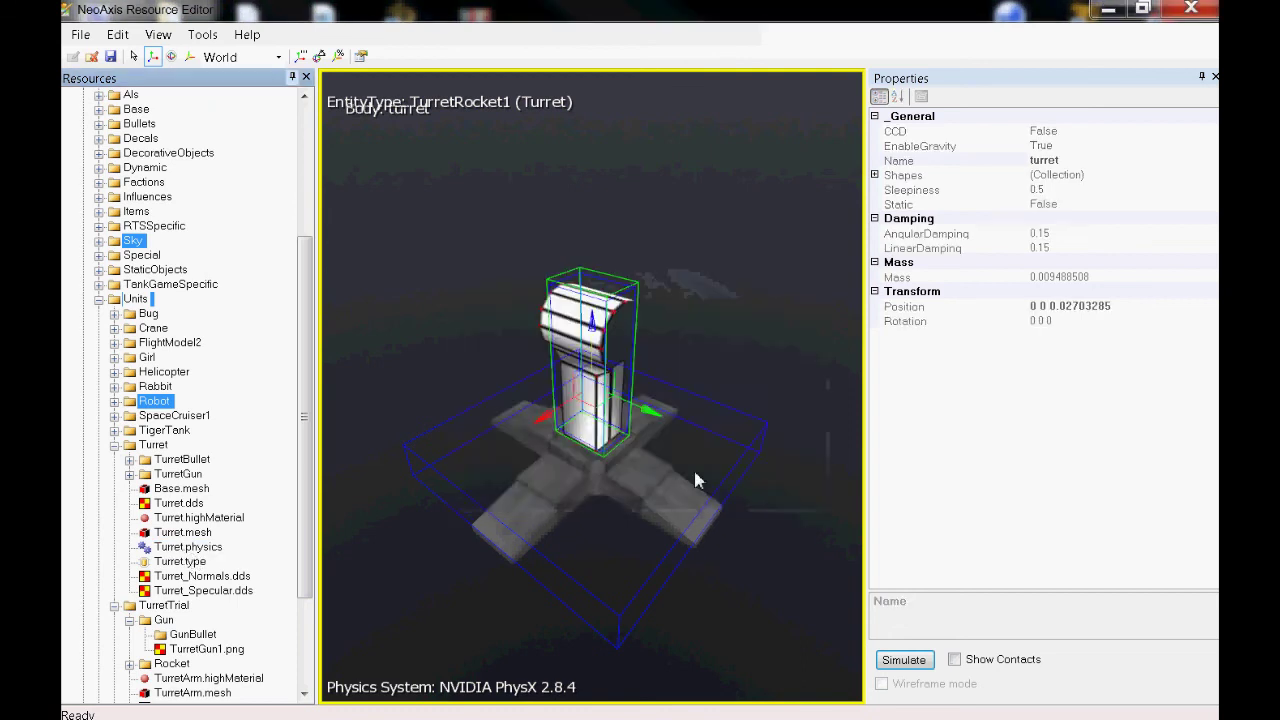
scroll(590, 382, "up", 5)
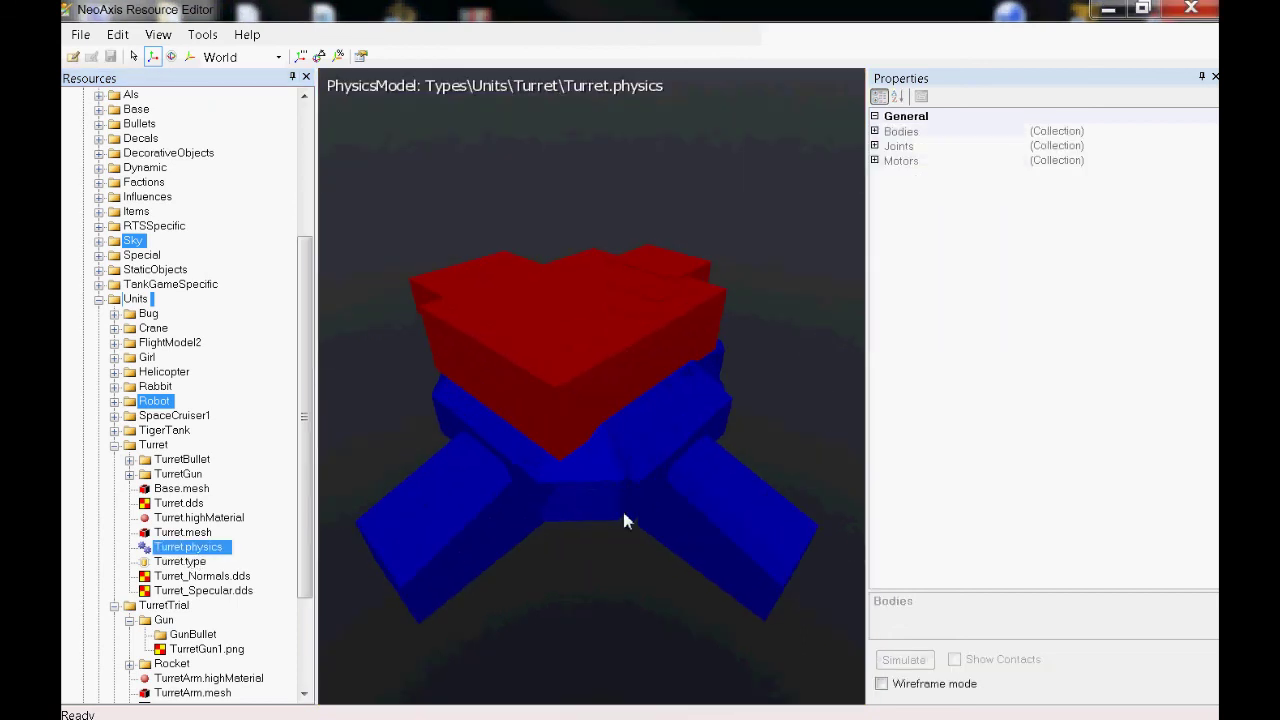
right_click_drag(594, 391, 617, 486)
scroll(616, 486, "down", 3)
scroll(616, 486, "down", 2)
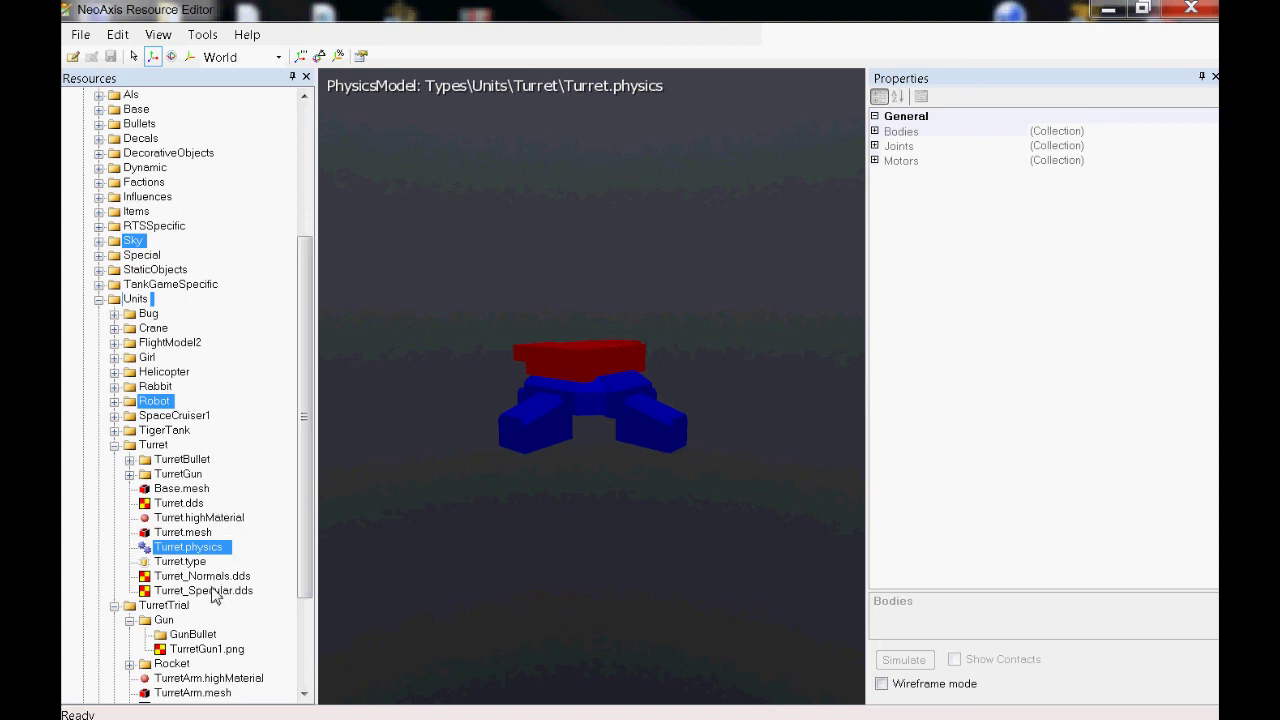
- Collapse the stock Turret folder and inspect the TurretRocket1.physics model in TurretTrial up close for comparison
left_click_drag(300, 509, 300, 596)
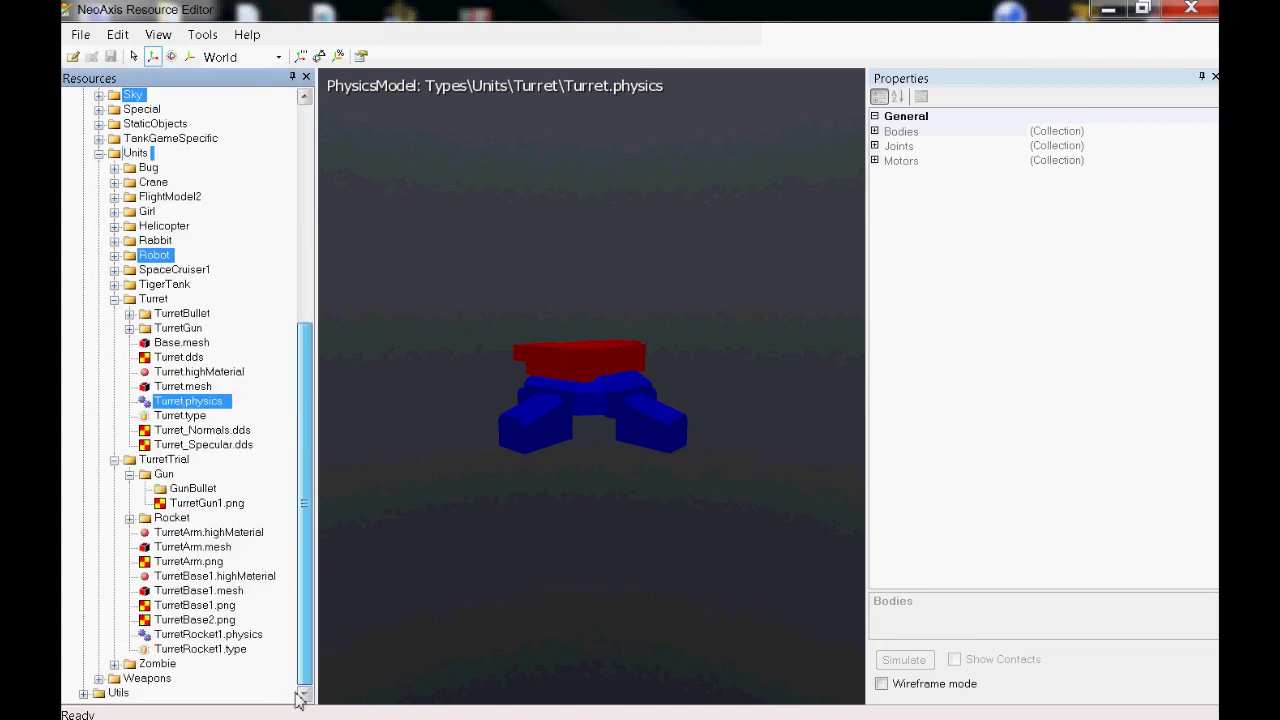
left_click(114, 299)
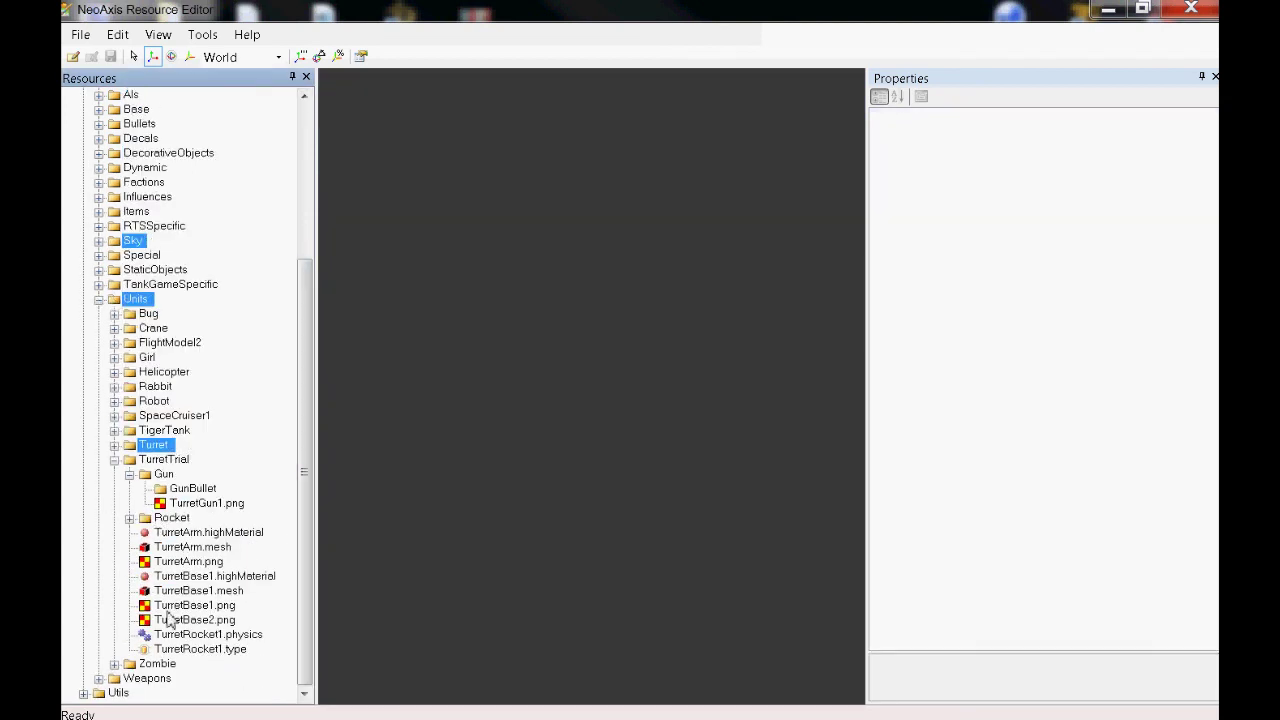
left_click(200, 636)
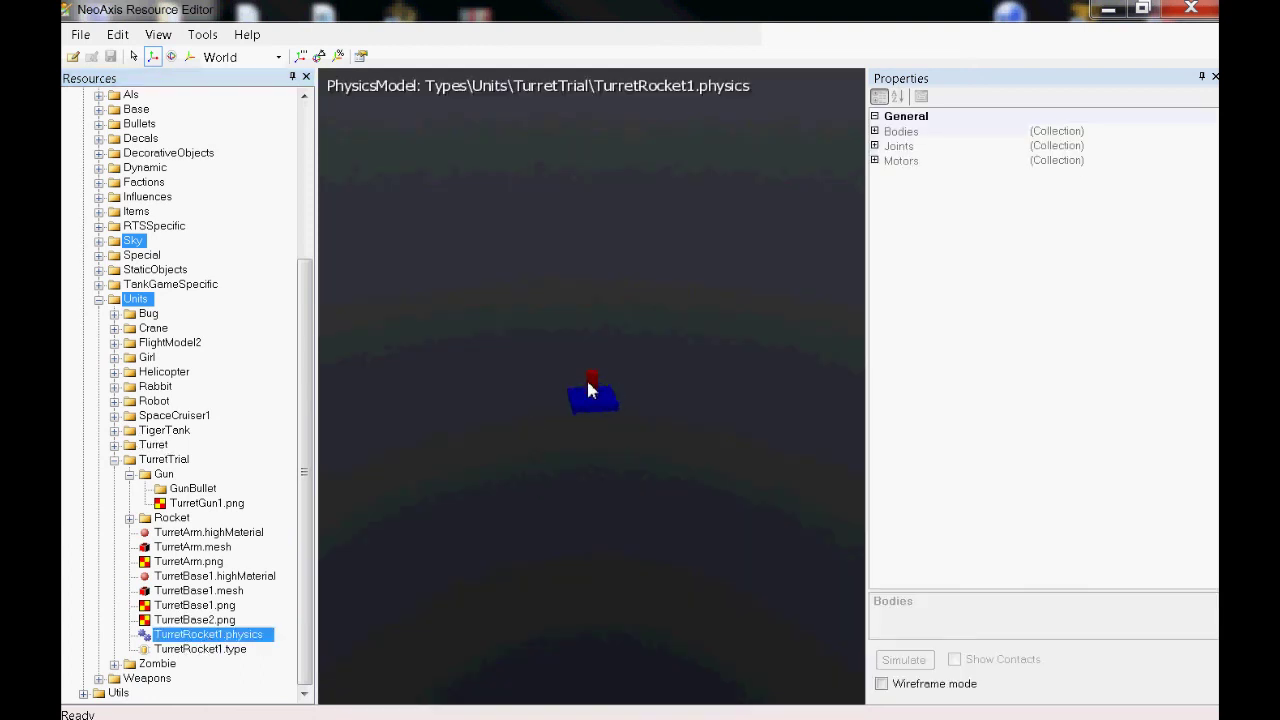
left_click_drag(588, 390, 551, 426)
scroll(587, 400, "up", 5)
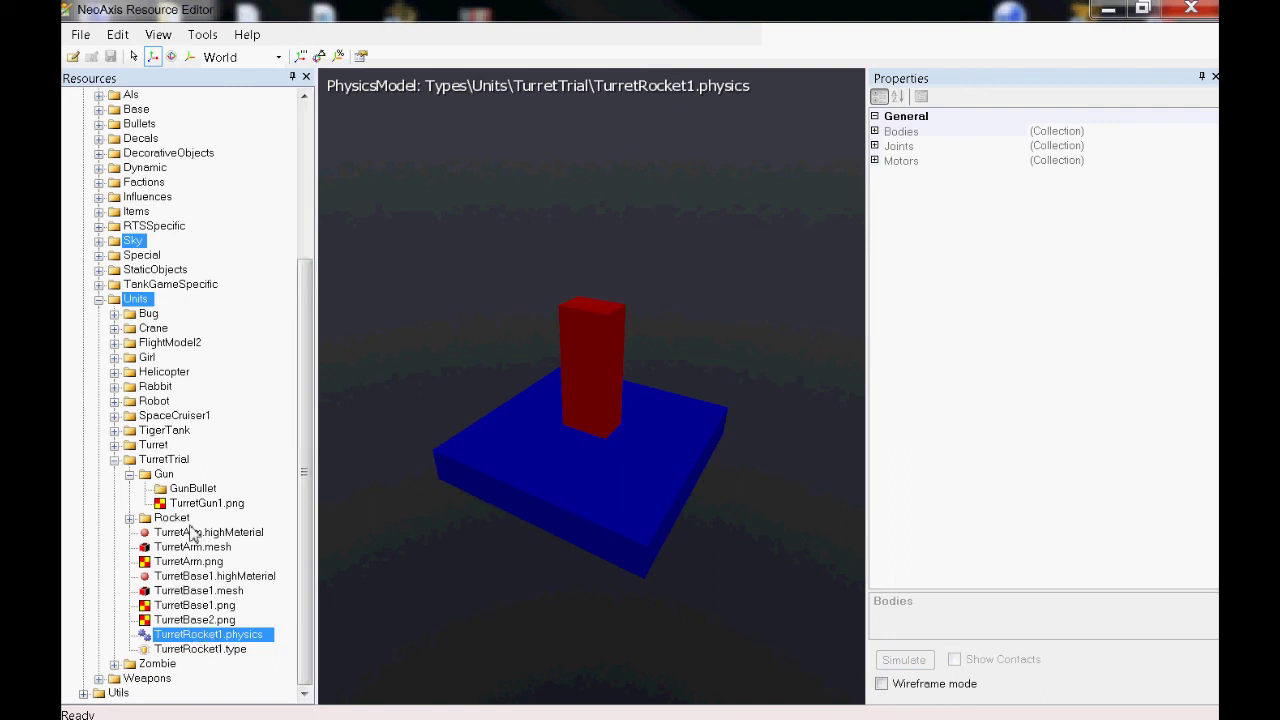
- Preview TurretBase1.mesh and the base textures TurretBase1.png and TurretBase2.png in the TurretTrial folder
left_click(197, 593)
key("Up")
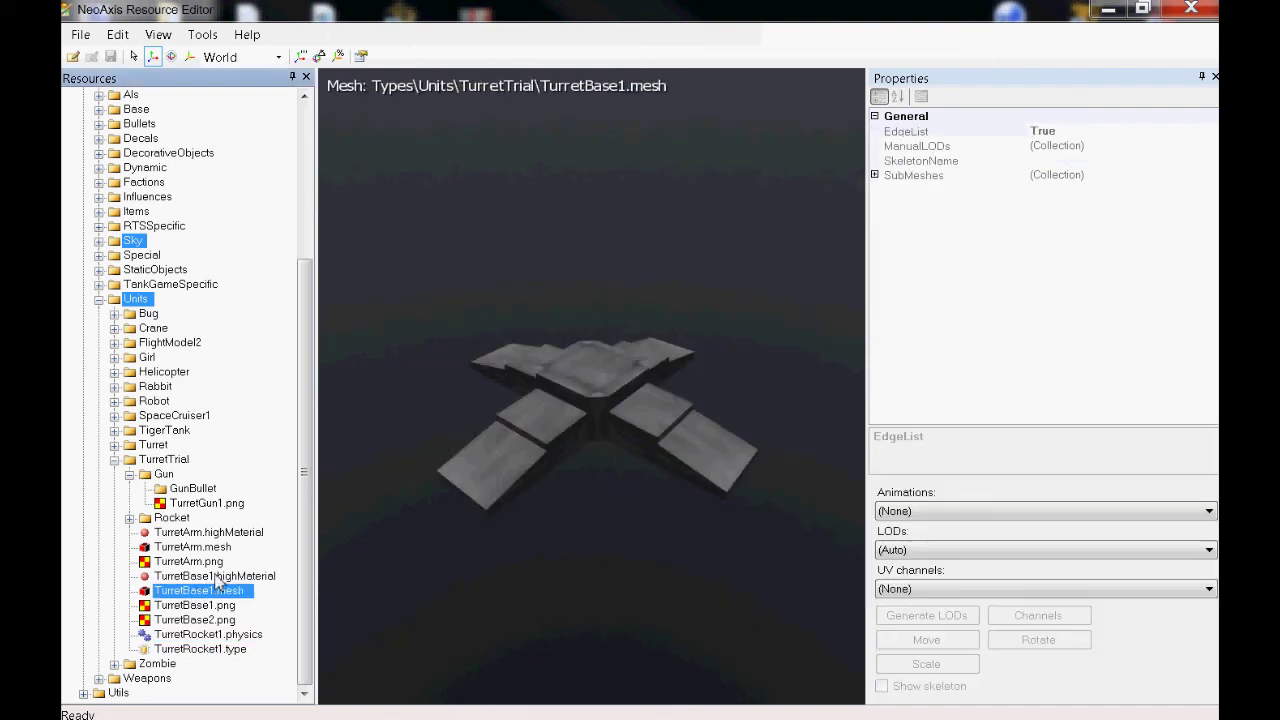
left_click(178, 623)
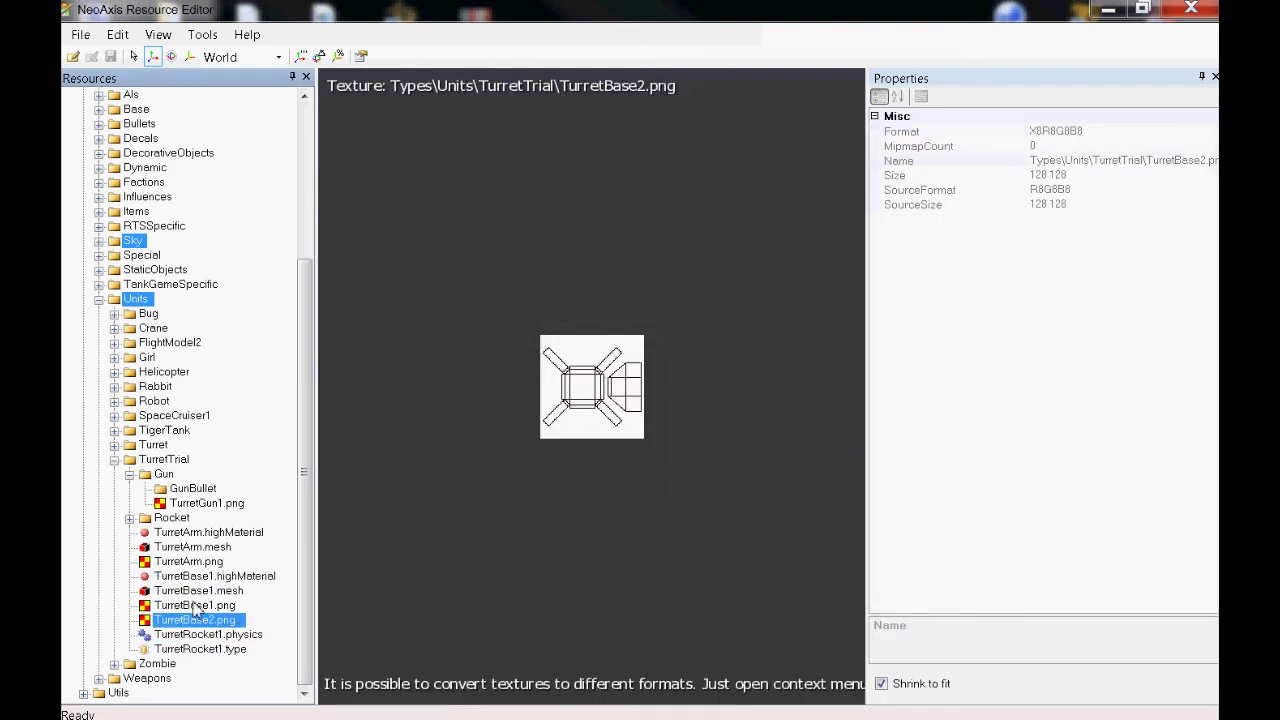
left_click(192, 606)
left_click(197, 621)
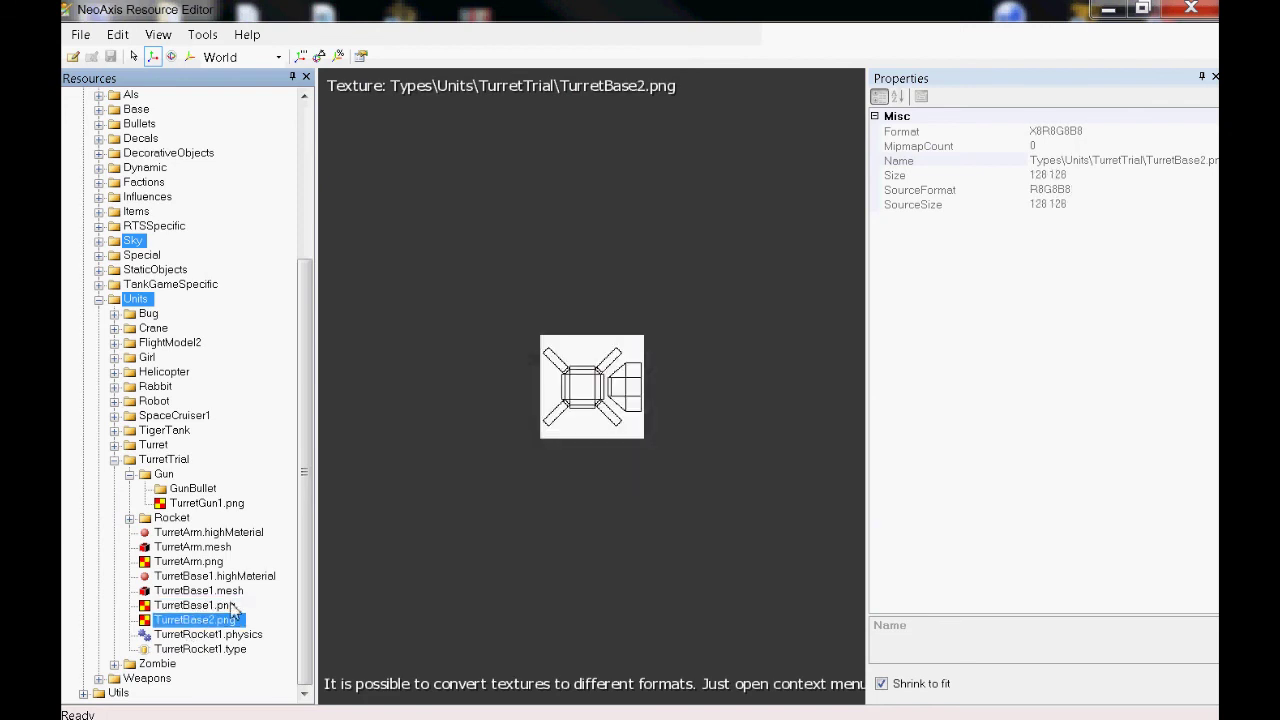